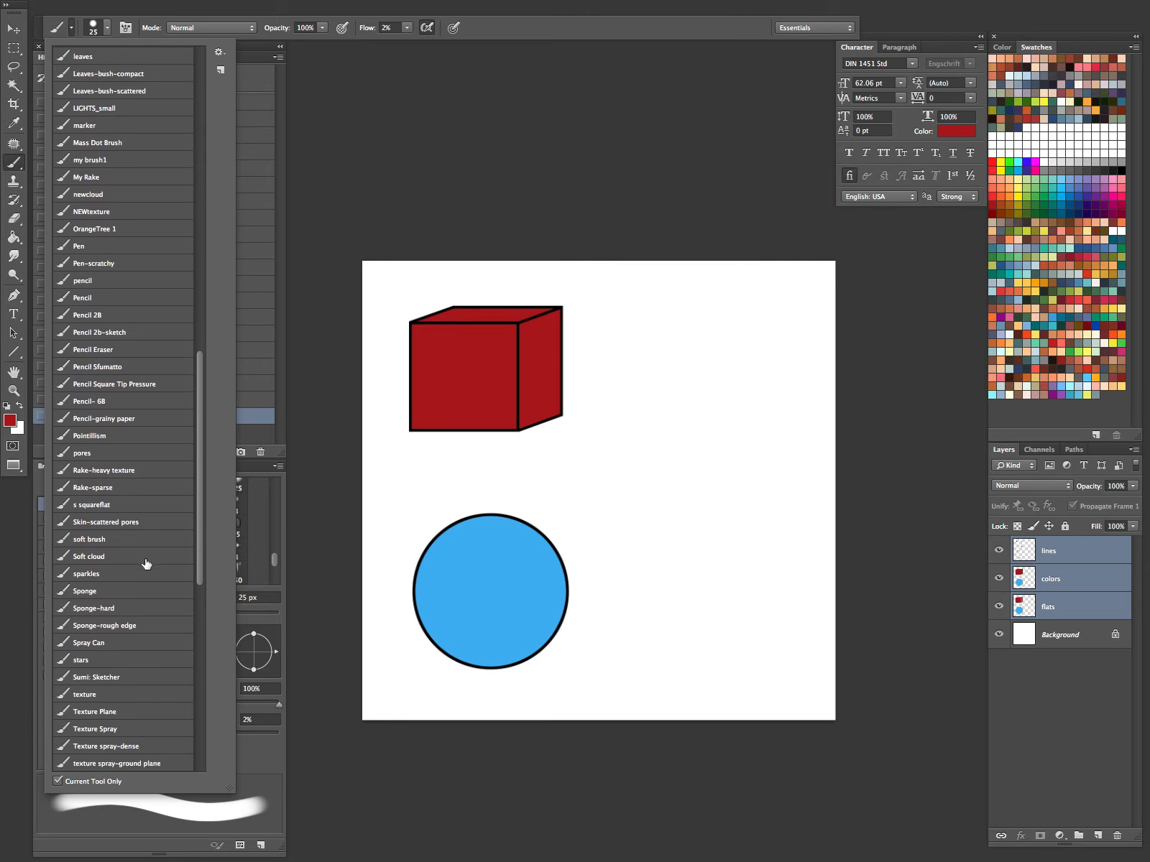
Step: Use the soft 60 px brush with 30% flow, make the colors layer active and toggle its visibility off and on
{"action": "left_click", "coordinate": [507, 30]}
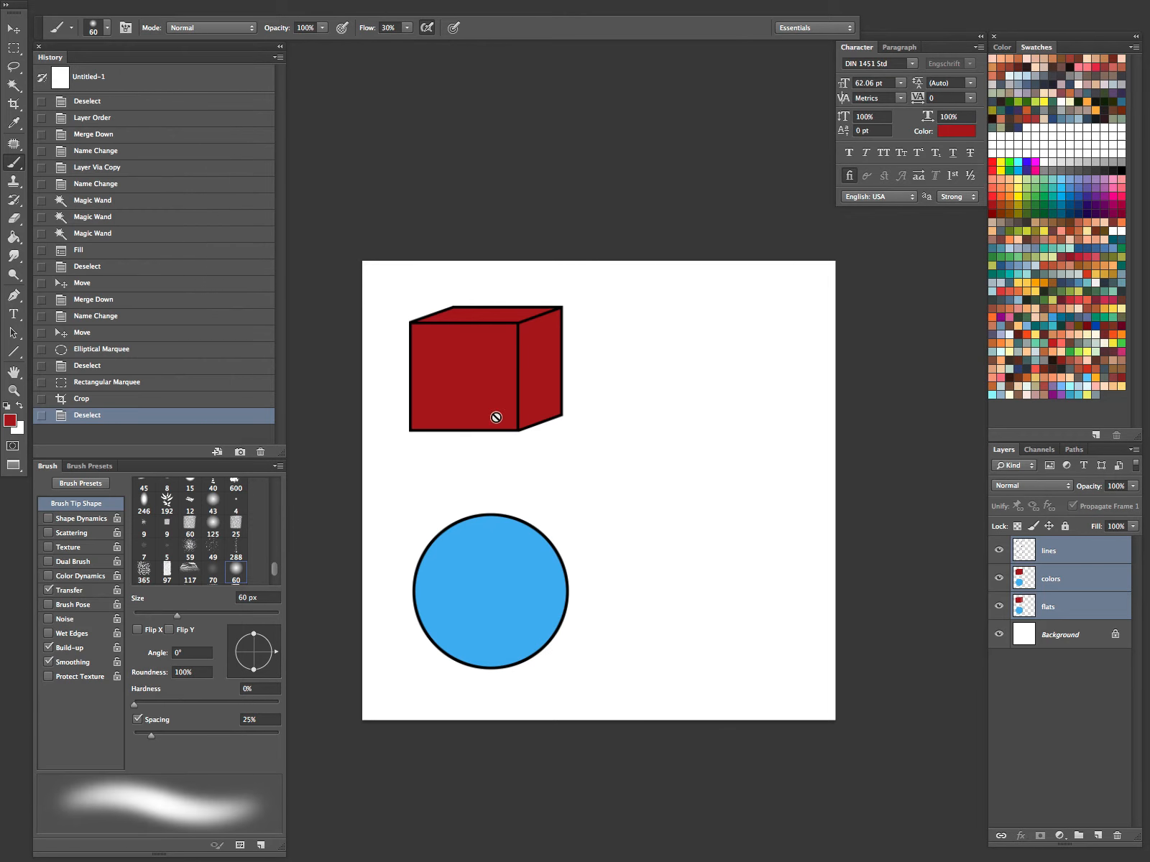
{"action": "left_click", "coordinate": [1058, 582]}
{"action": "scroll", "coordinate": [506, 541], "scroll_direction": "up", "scroll_amount": 3}
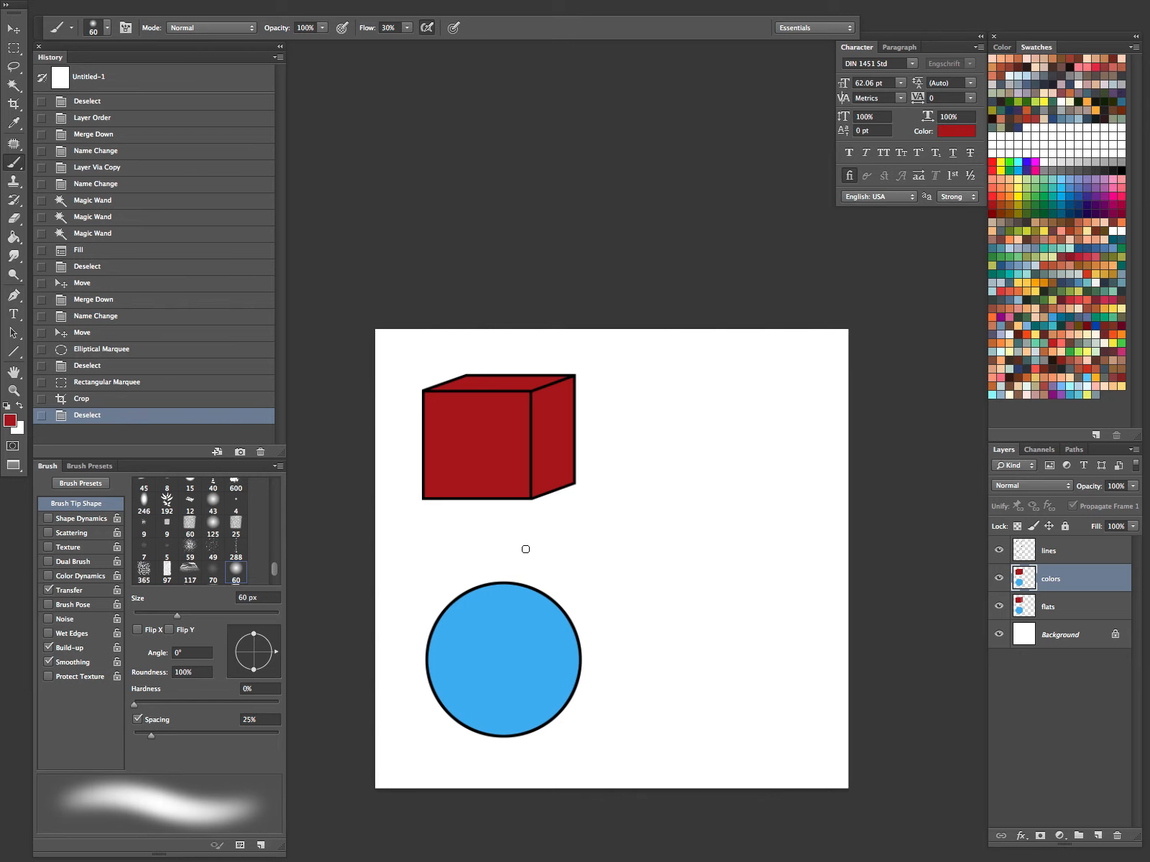
{"action": "left_click", "coordinate": [1001, 581]}
{"action": "left_click", "coordinate": [999, 580]}
Step: Copy the cube from the flats layer, place the copy above the colors layer and merge it down into colors
{"action": "left_click", "coordinate": [1048, 607]}
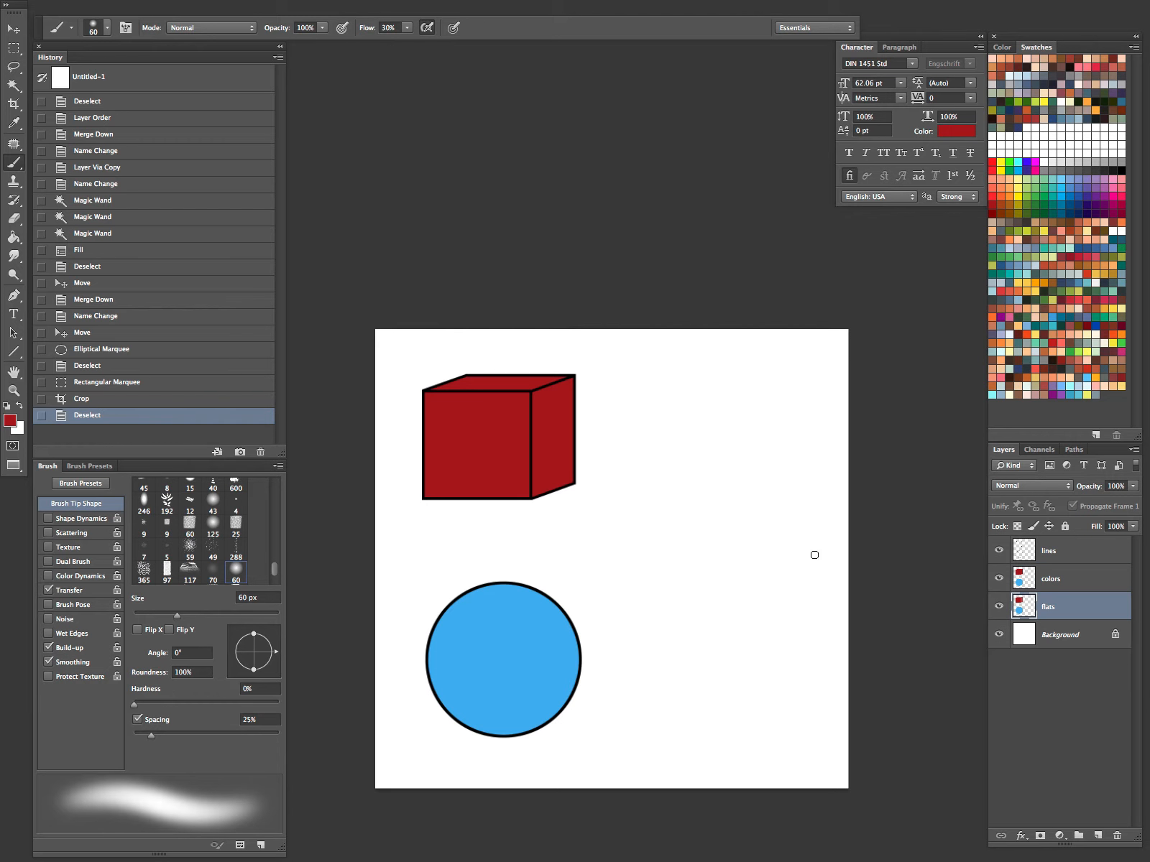
{"action": "key", "text": "m"}
{"action": "left_click_drag", "start_coordinate": [417, 354], "coordinate": [584, 519]}
{"action": "key", "text": "ctrl+j"}
{"action": "mouse_move", "coordinate": [1047, 608]}
{"action": "left_mouse_down"}
{"action": "mouse_move", "coordinate": [1047, 568]}
{"action": "mouse_move", "coordinate": [1046, 589]}
{"action": "left_mouse_up"}
{"action": "key", "text": "ctrl+e"}
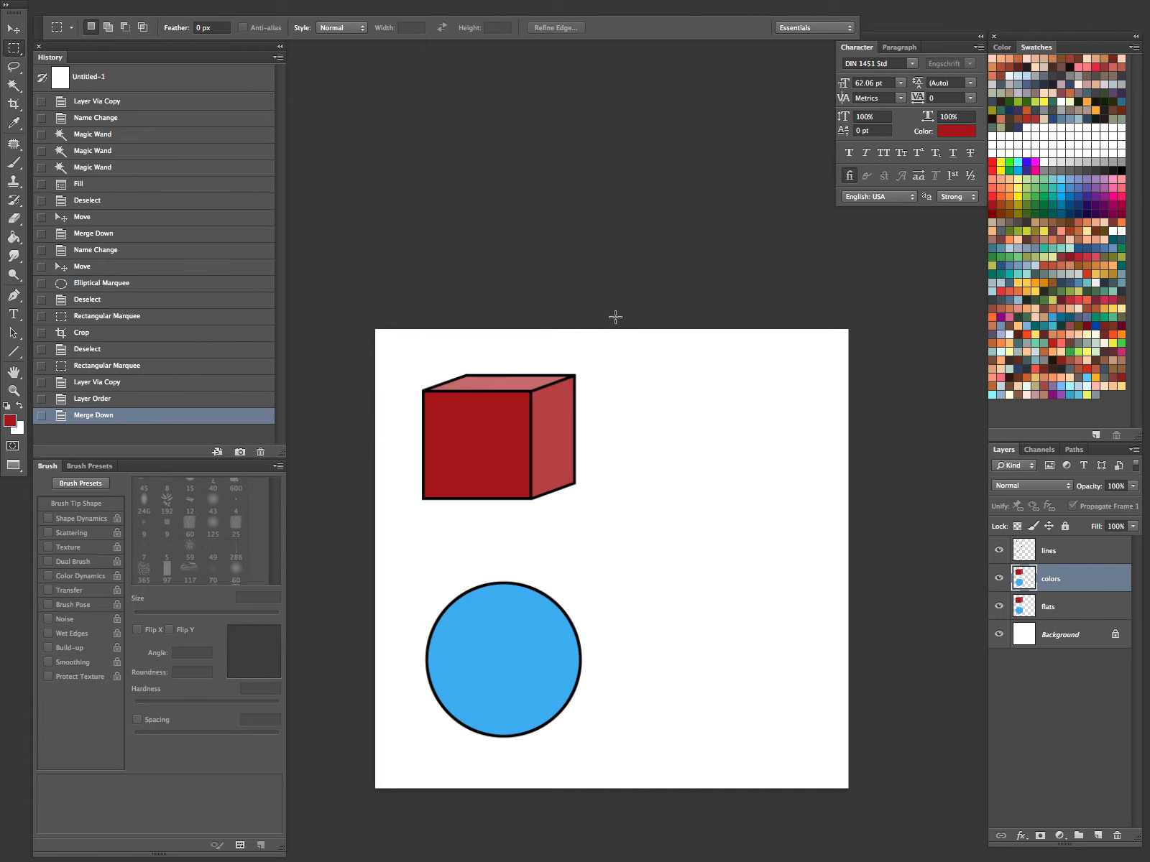
Step: Try painting blue light-direction arrows pointing at the cube's upper right corner, and undo the strokes
{"action": "left_click", "coordinate": [1067, 550]}
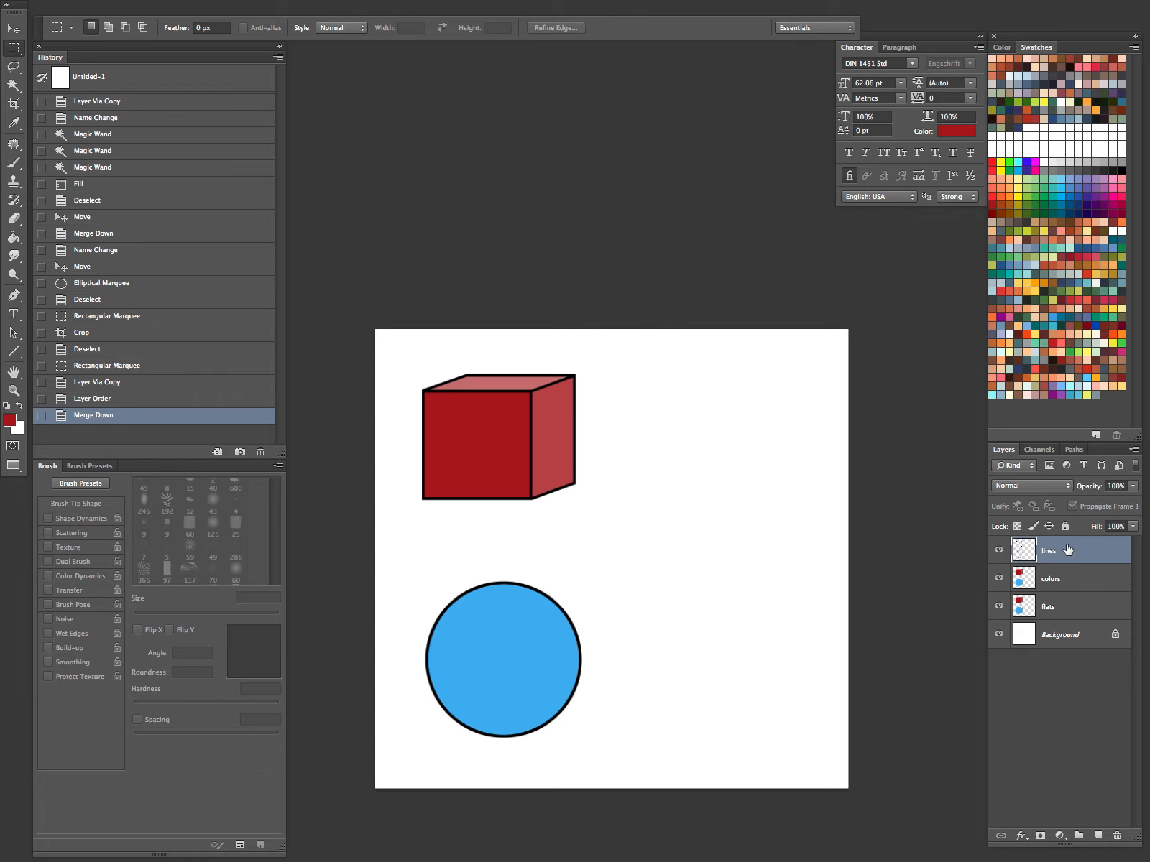
{"action": "left_click", "coordinate": [1075, 395]}
{"action": "key", "text": "b"}
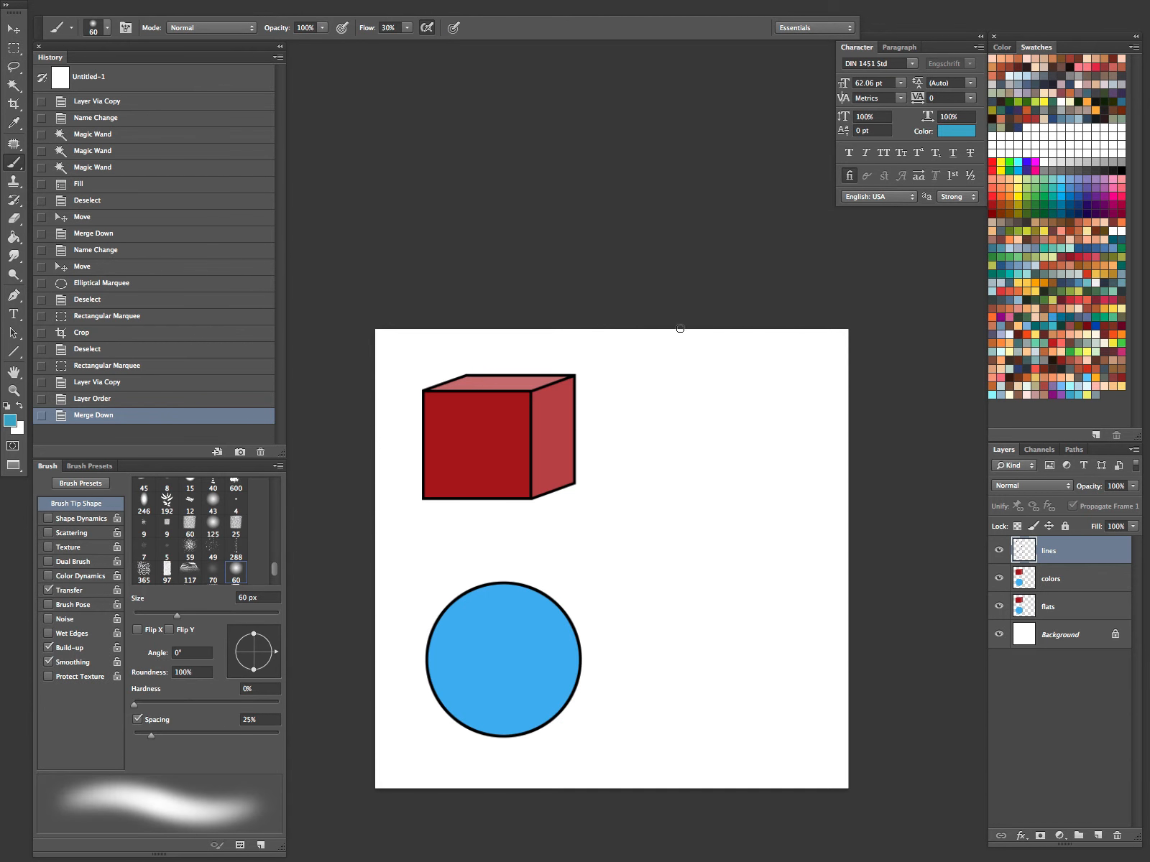
{"action": "mouse_move", "coordinate": [647, 325]}
{"action": "left_mouse_down"}
{"action": "mouse_move", "coordinate": [586, 373]}
{"action": "mouse_move", "coordinate": [630, 357]}
{"action": "left_mouse_up"}
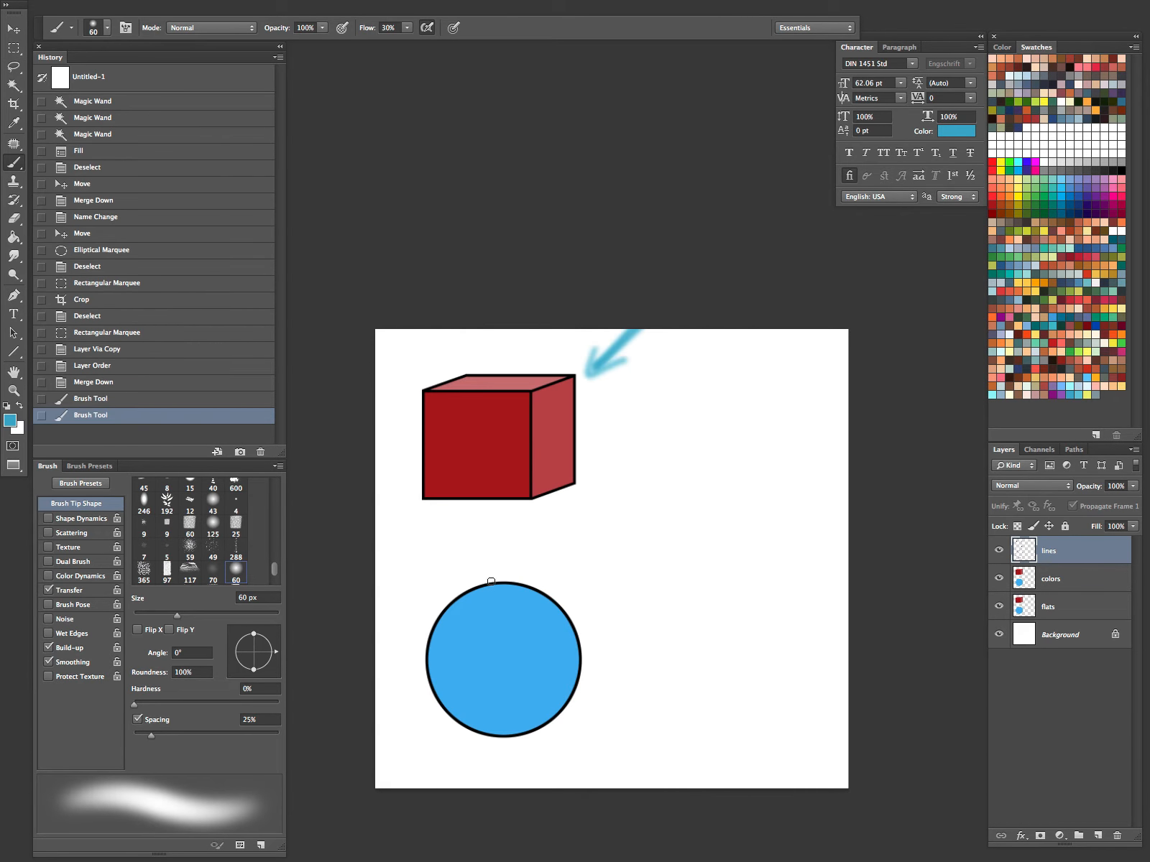
{"action": "key", "text": "ctrl+alt+z"}
{"action": "key", "text": "ctrl+alt+z"}
{"action": "mouse_move", "coordinate": [573, 297]}
{"action": "left_mouse_down"}
{"action": "mouse_move", "coordinate": [558, 365]}
{"action": "mouse_move", "coordinate": [572, 343]}
{"action": "left_mouse_up"}
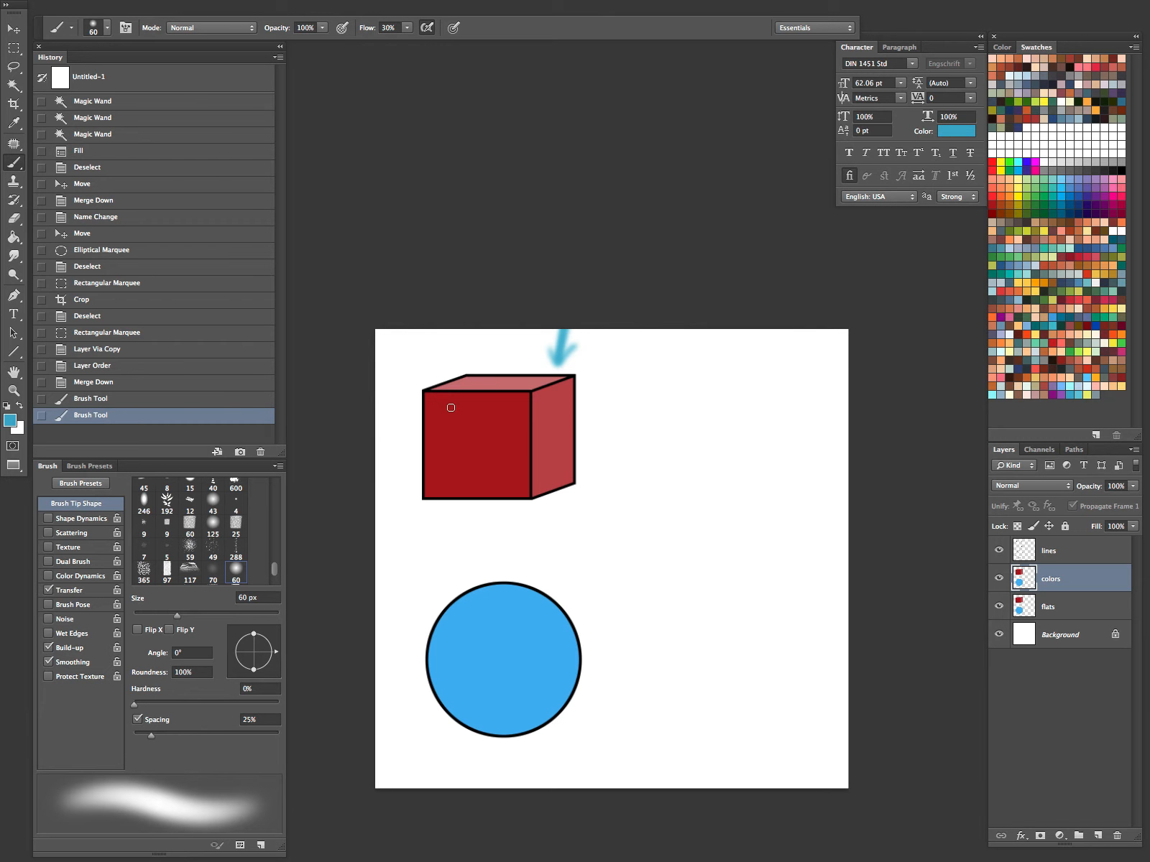
{"action": "key", "text": "ctrl+alt+z"}
{"action": "key", "text": "ctrl+alt+z"}
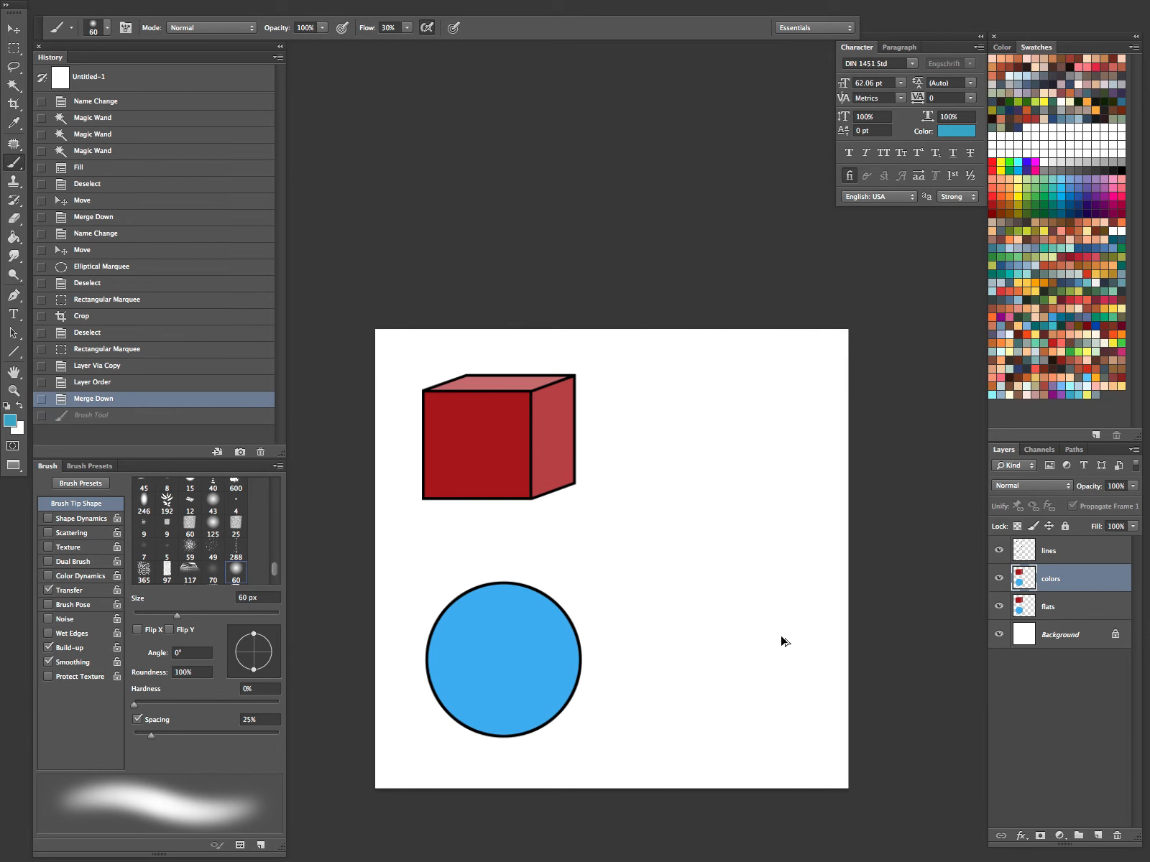
Step: Lock the transparent pixels of the colors layer and set the foreground color to black (000000)
{"action": "left_click_drag", "start_coordinate": [631, 626], "coordinate": [659, 521]}
{"action": "left_click", "coordinate": [1016, 526]}
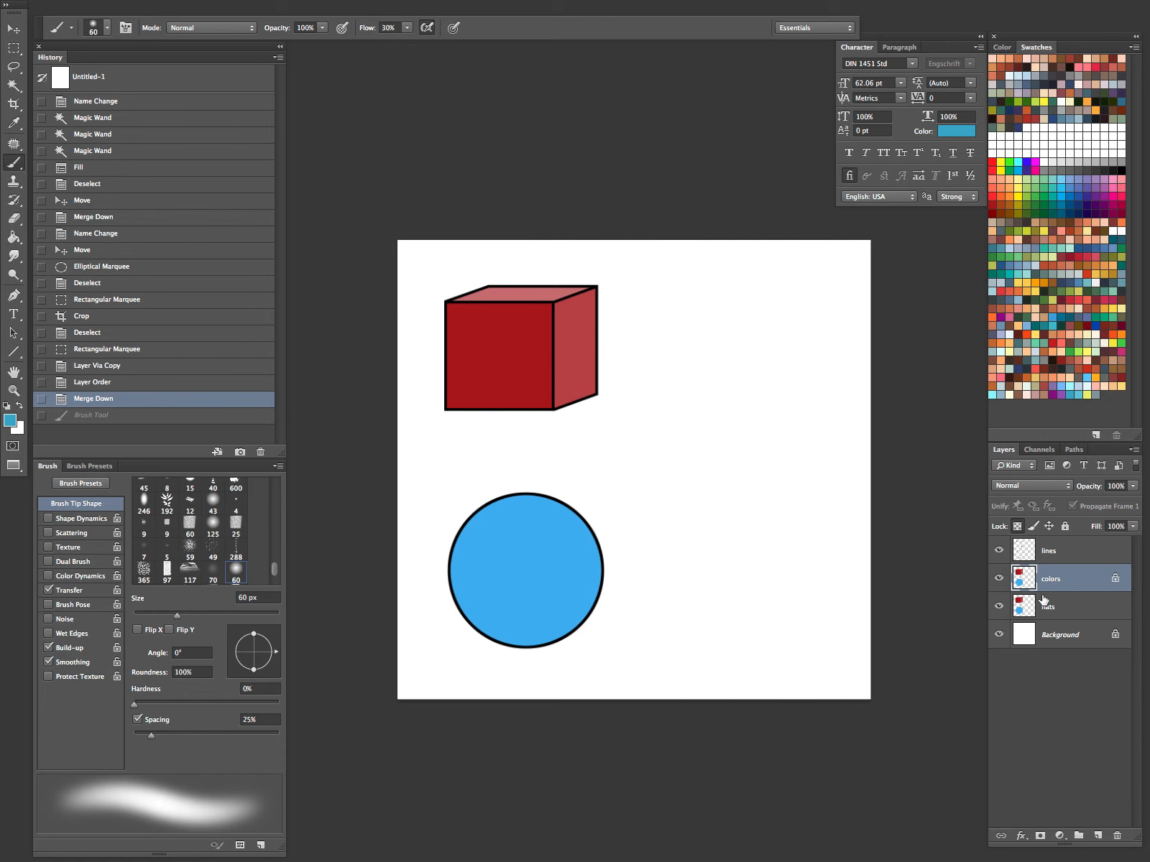
{"action": "left_click", "coordinate": [540, 544], "text": "alt"}
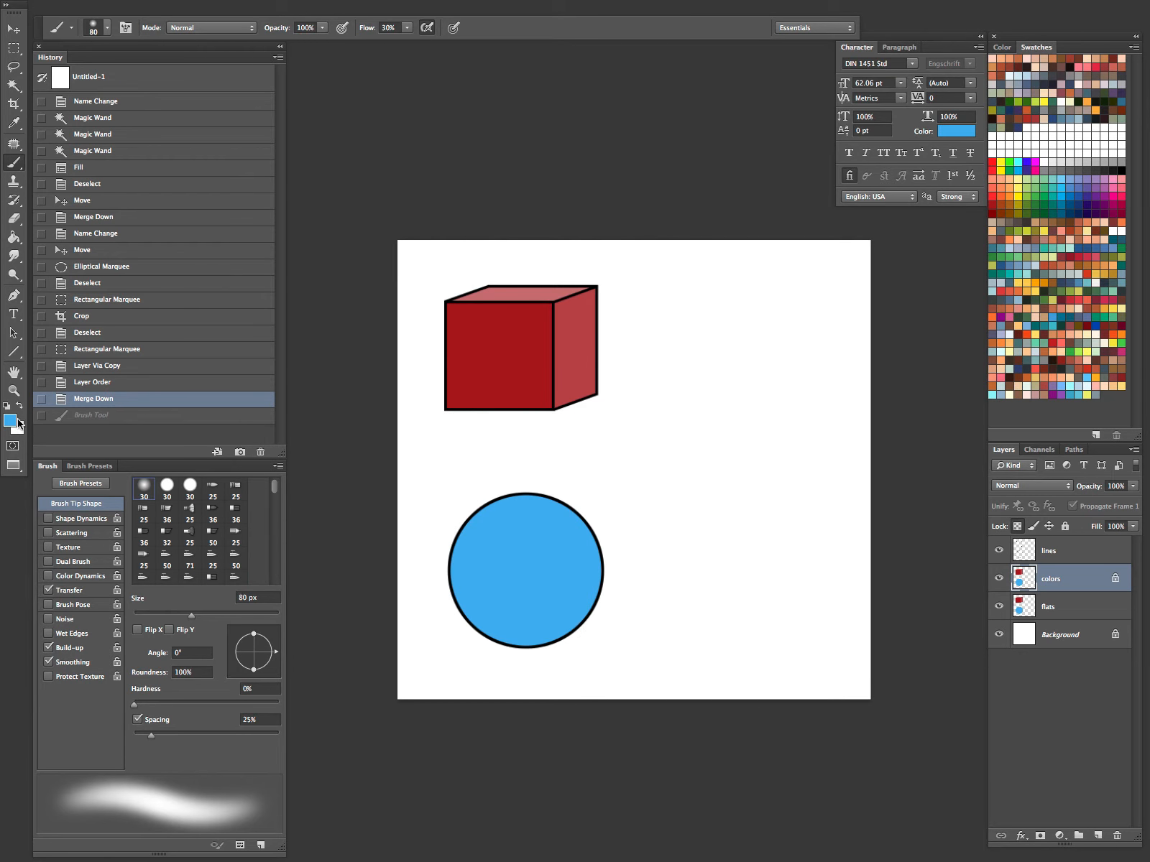
{"action": "left_click", "coordinate": [9, 420]}
{"action": "left_click_drag", "start_coordinate": [597, 541], "coordinate": [533, 633]}
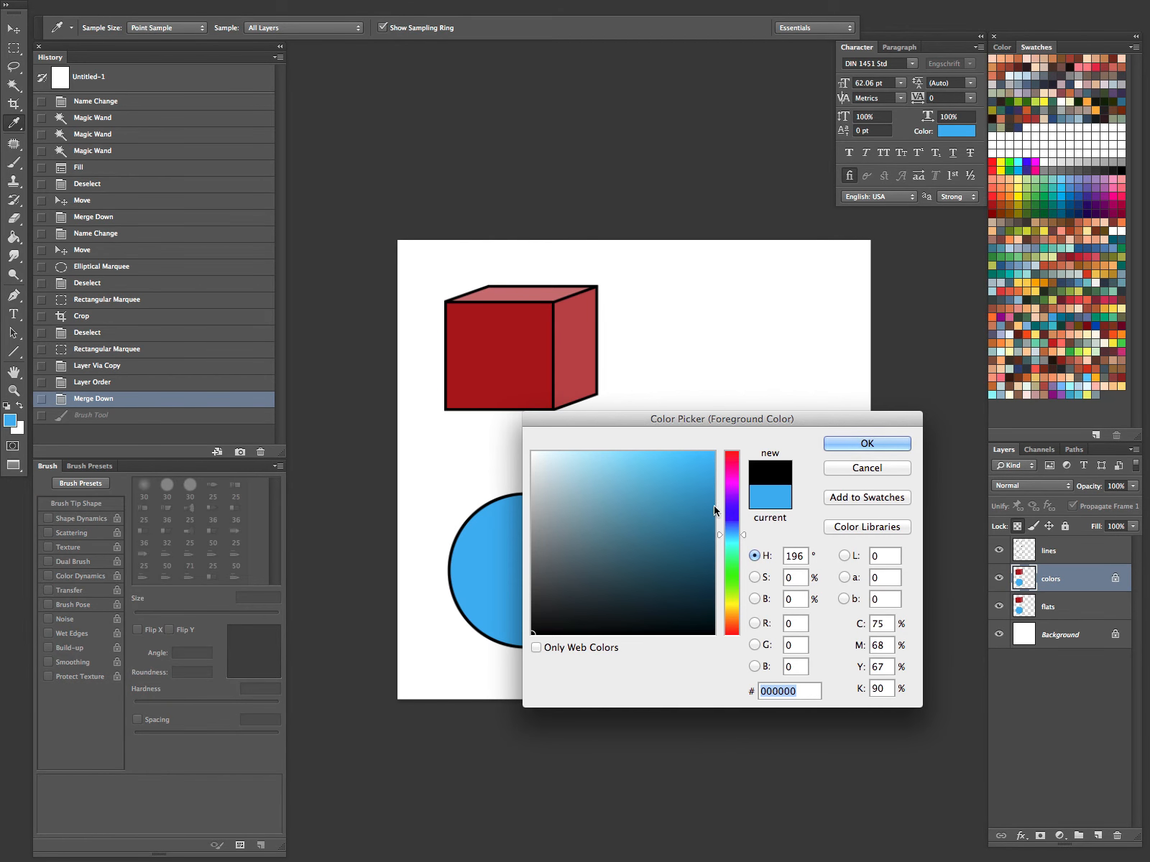
{"action": "left_click", "coordinate": [901, 440]}
Step: Enlarge the soft brush to about 700 px and paint a black shadow along the blue circle's lower left side
{"action": "key", "text": "bracketright"}
{"action": "key", "text": "bracketright"}
{"action": "key", "text": "bracketright"}
{"action": "key", "text": "bracketright"}
{"action": "key", "text": "bracketright"}
{"action": "key", "text": "bracketright"}
{"action": "key", "text": "bracketright"}
{"action": "key", "text": "bracketright"}
{"action": "key", "text": "bracketright"}
{"action": "key", "text": "bracketright"}
{"action": "key", "text": "bracketright"}
{"action": "key", "text": "bracketright"}
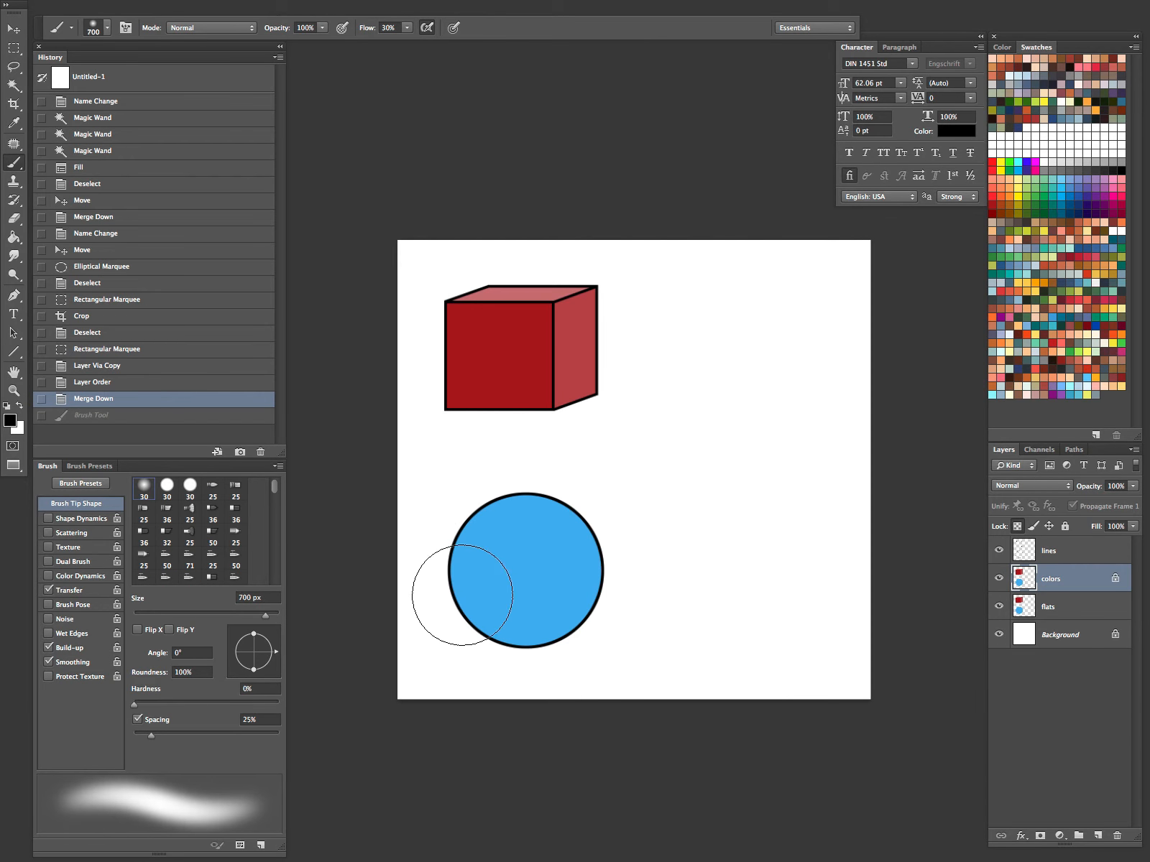
{"action": "mouse_move", "coordinate": [436, 590]}
{"action": "left_mouse_down"}
{"action": "mouse_move", "coordinate": [441, 526]}
{"action": "mouse_move", "coordinate": [506, 690]}
{"action": "mouse_move", "coordinate": [580, 642]}
{"action": "left_mouse_up"}
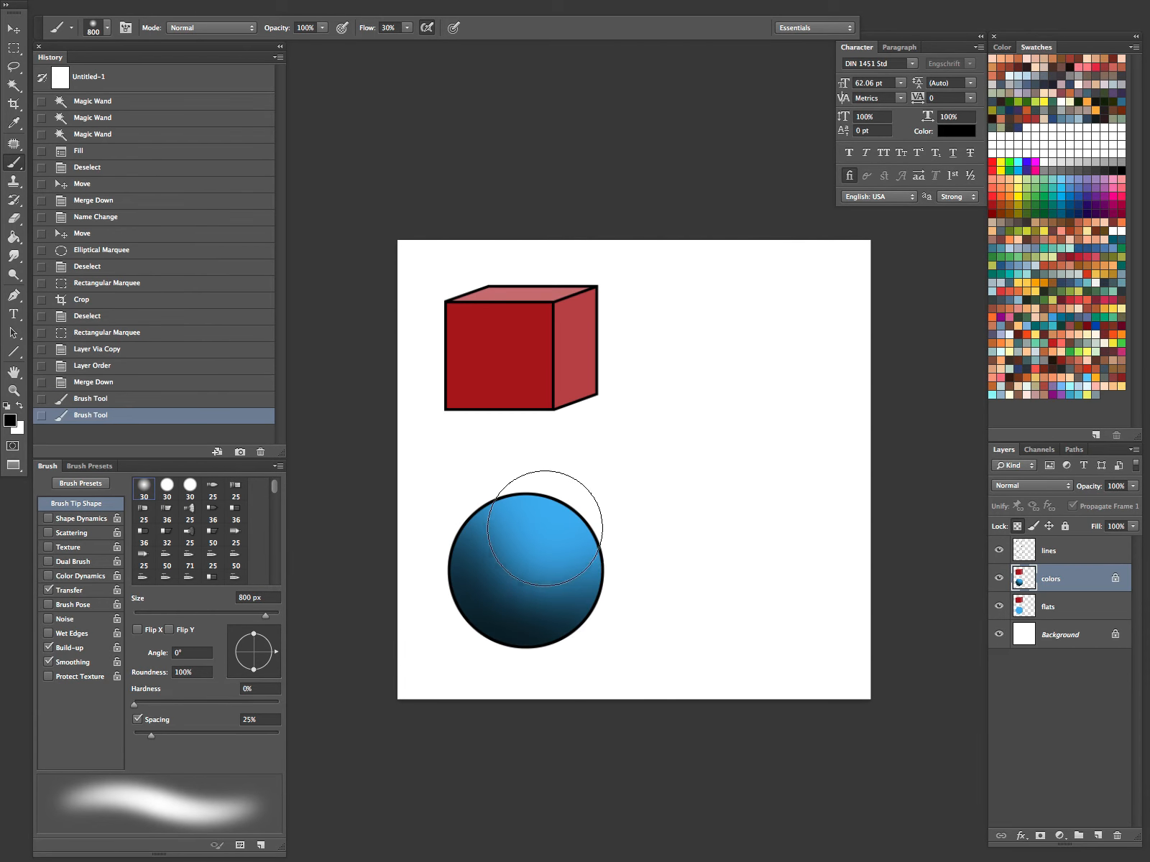
Step: Swap the paint color to white, reduce the brush to 300 px and paint a highlight on the sphere's upper right
{"action": "key", "text": "x"}
{"action": "key", "text": "bracketleft"}
{"action": "key", "text": "bracketleft"}
{"action": "key", "text": "bracketleft"}
{"action": "key", "text": "bracketleft"}
{"action": "key", "text": "bracketleft"}
{"action": "mouse_move", "coordinate": [534, 522]}
{"action": "left_mouse_down"}
{"action": "mouse_move", "coordinate": [578, 536]}
{"action": "mouse_move", "coordinate": [533, 523]}
{"action": "mouse_move", "coordinate": [591, 555]}
{"action": "mouse_move", "coordinate": [576, 587]}
{"action": "left_mouse_up"}
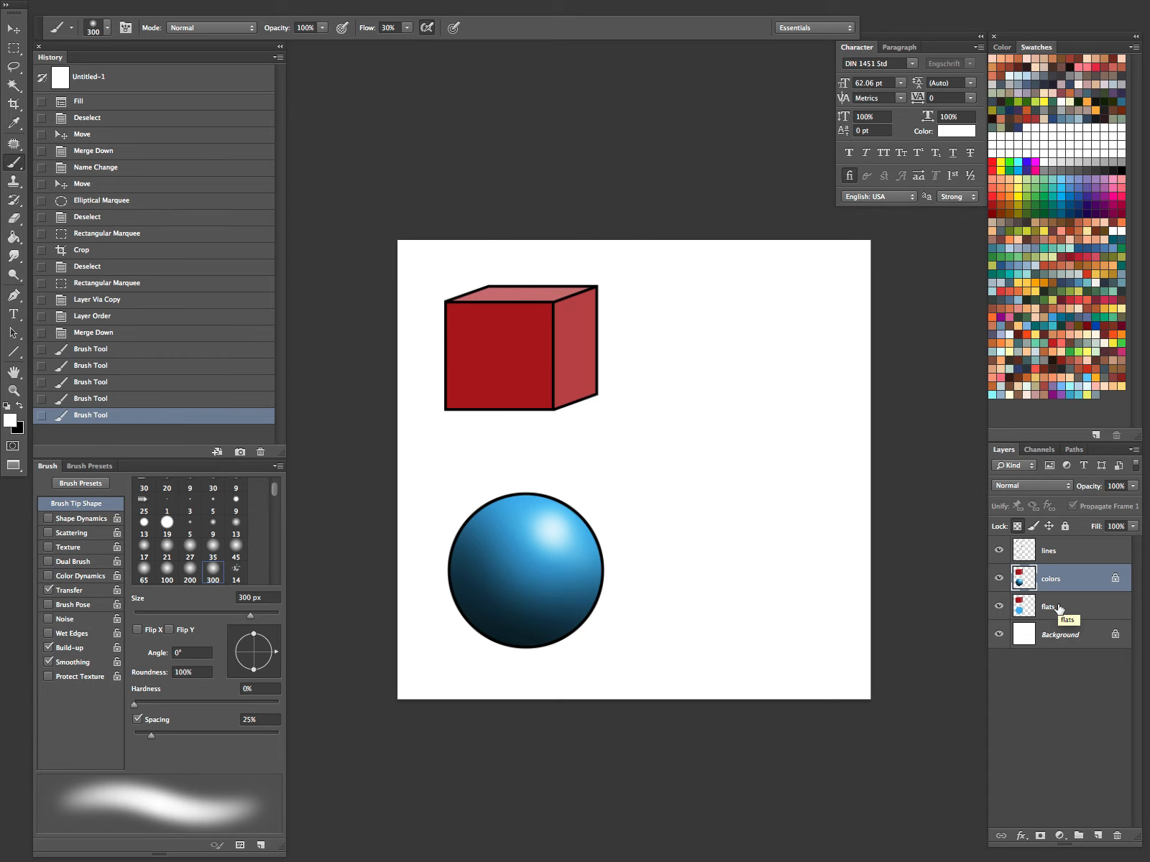
Step: Duplicate the lines and colors layers together, placing the copied cube and sphere to the right of the originals
{"action": "left_click", "coordinate": [1060, 559], "text": "shift"}
{"action": "key", "text": "v"}
{"action": "left_click_drag", "start_coordinate": [532, 557], "coordinate": [743, 550]}
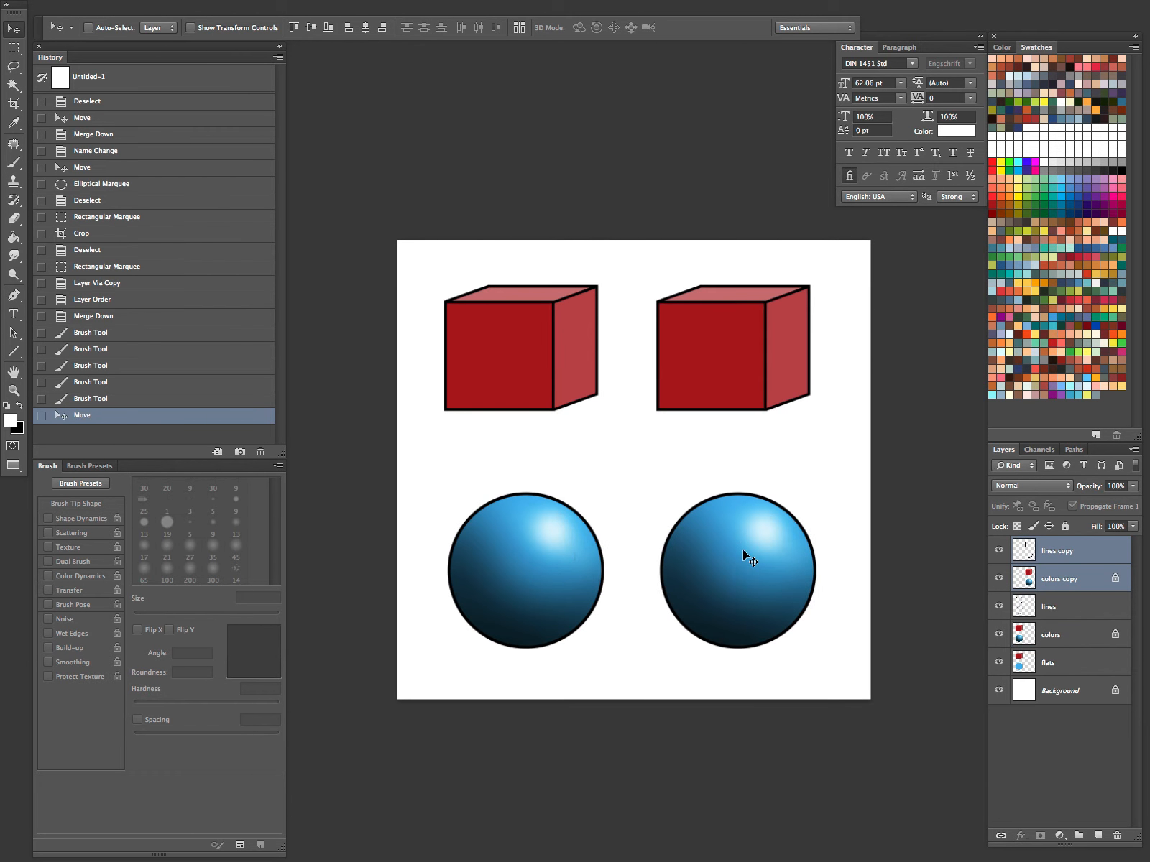
Step: On the colors copy layer, select the copied sphere, fill it with flat blue and deselect
{"action": "left_click", "coordinate": [1050, 584]}
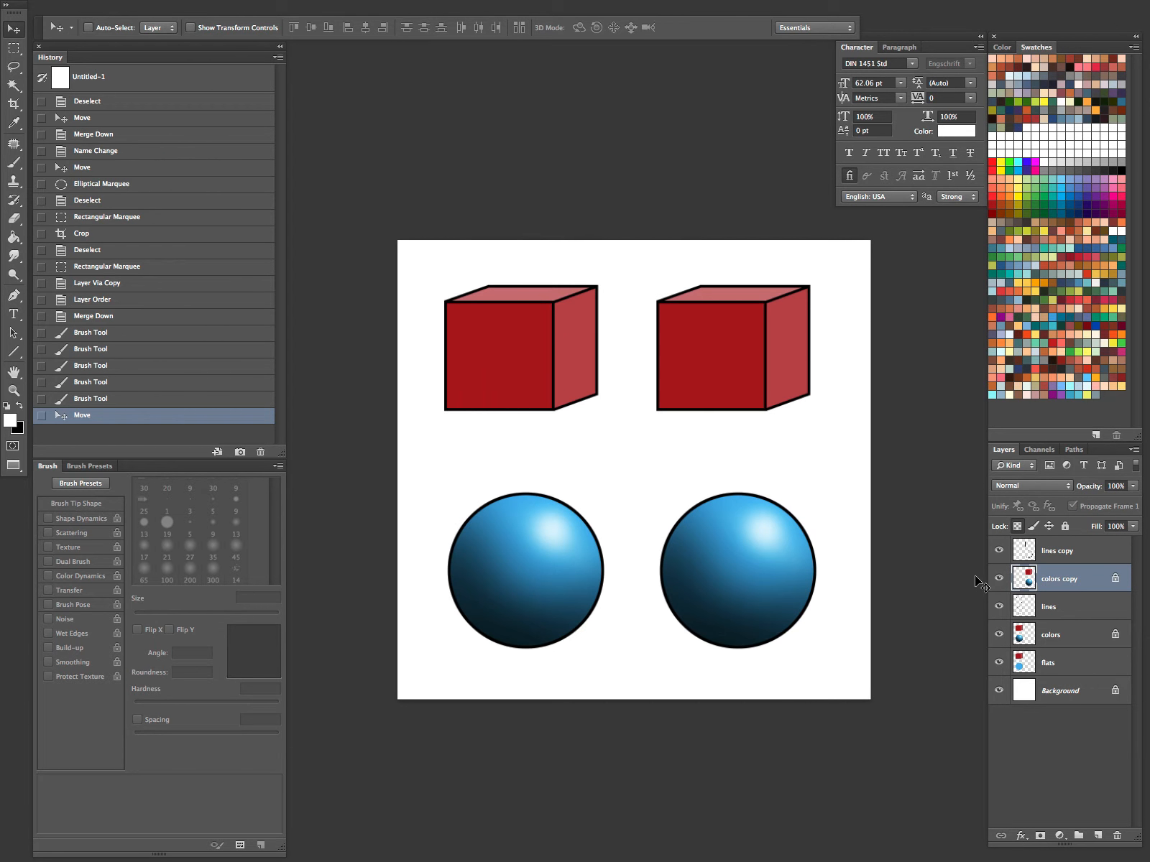
{"action": "left_click", "coordinate": [1036, 317]}
{"action": "key", "text": "m"}
{"action": "left_click_drag", "start_coordinate": [665, 456], "coordinate": [832, 681]}
{"action": "left_click", "coordinate": [641, 467]}
{"action": "left_click_drag", "start_coordinate": [635, 459], "coordinate": [831, 689]}
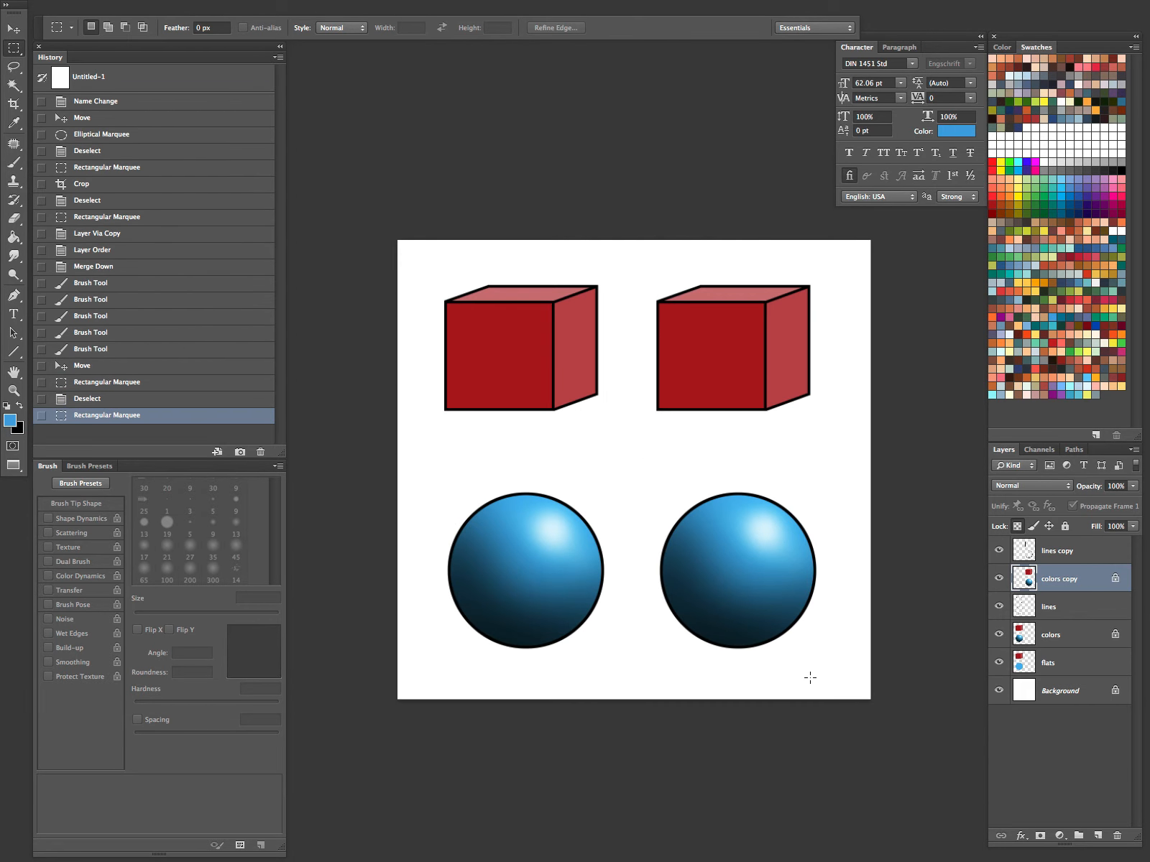
{"action": "key", "text": "alt+BackSpace"}
{"action": "left_click", "coordinate": [810, 678]}
Step: Select the copied cube, fill it with the red sampled from the original cube's front face and deselect
{"action": "left_click_drag", "start_coordinate": [633, 257], "coordinate": [833, 445]}
{"action": "key", "text": "i"}
{"action": "left_click", "coordinate": [490, 386]}
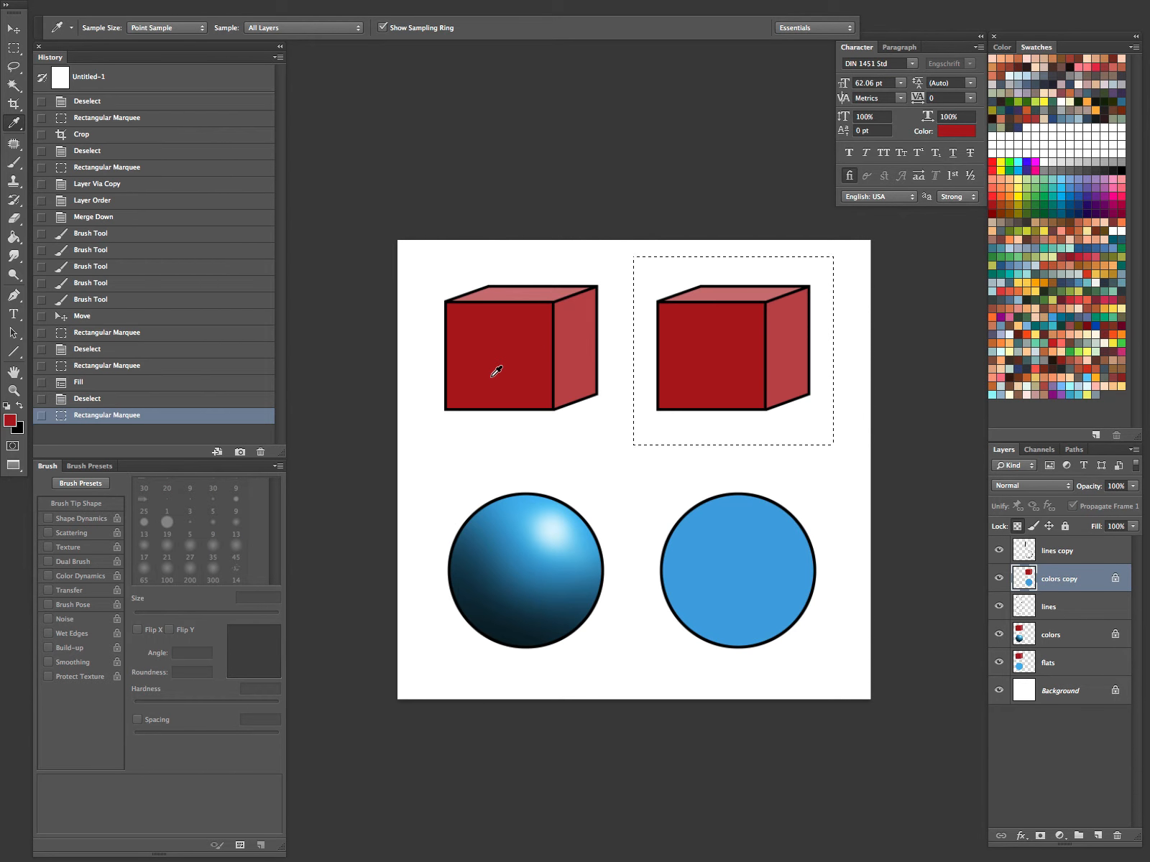
{"action": "key", "text": "alt+BackSpace"}
{"action": "key", "text": "ctrl+d"}
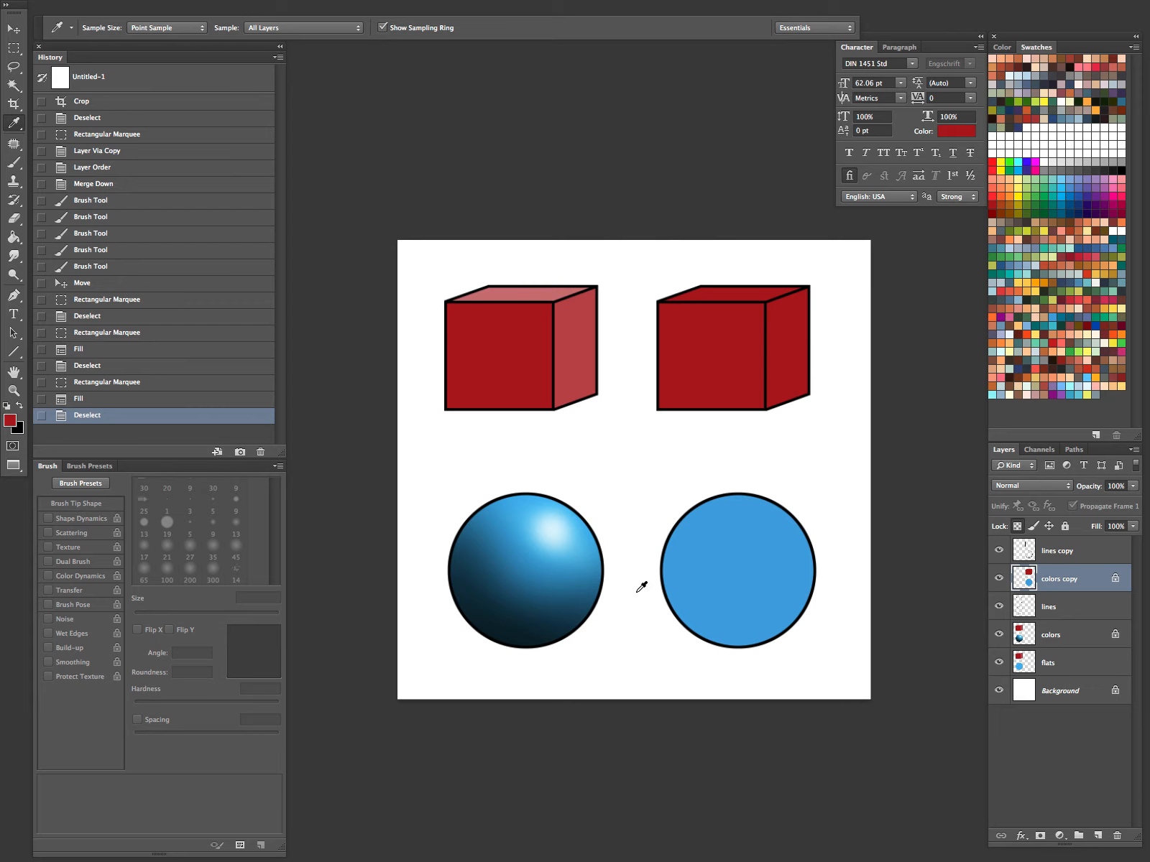
Step: Undo the flat fills, the selections and the duplication of the cube and sphere
{"action": "key", "text": "ctrl+alt+z"}
{"action": "key", "text": "ctrl+alt+z"}
{"action": "key", "text": "ctrl+alt+z"}
{"action": "key", "text": "ctrl+alt+z"}
{"action": "key", "text": "ctrl+alt+z"}
{"action": "key", "text": "ctrl+alt+z"}
{"action": "key", "text": "ctrl+alt+z"}
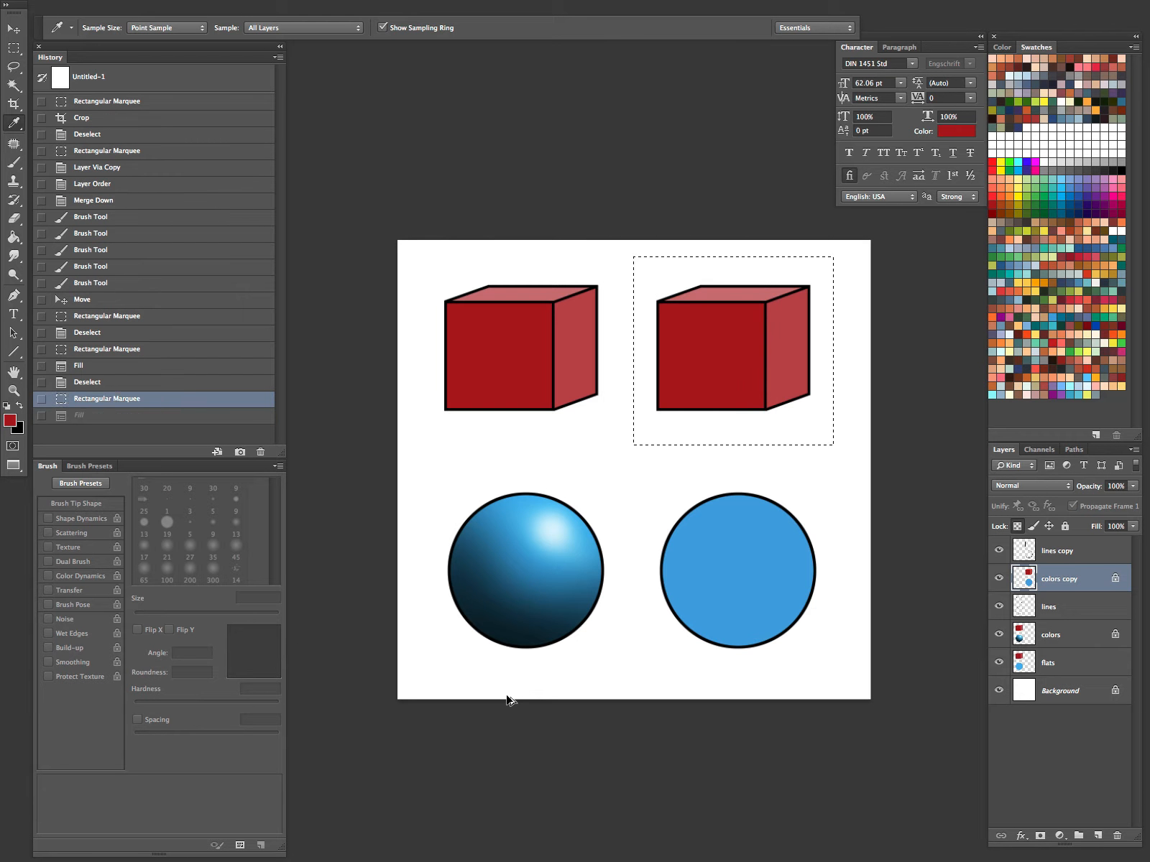
{"action": "key", "text": "ctrl+alt+z"}
{"action": "key", "text": "ctrl+alt+z"}
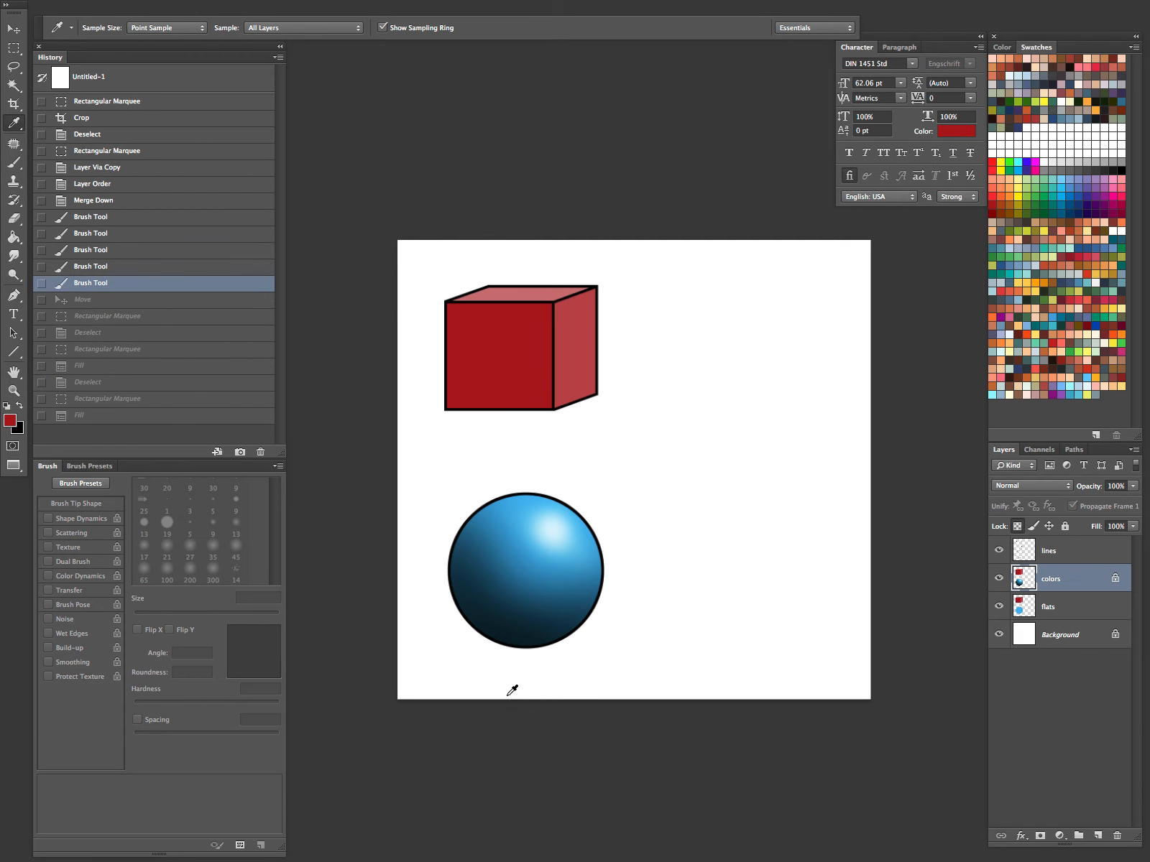
Step: Duplicate the lines, colors and flats layers together, placing the copies to the right of the original cube and sphere
{"action": "left_click", "coordinate": [1050, 550]}
{"action": "left_click", "coordinate": [1049, 606], "text": "shift"}
{"action": "key", "text": "v"}
{"action": "left_click_drag", "start_coordinate": [541, 571], "coordinate": [713, 569]}
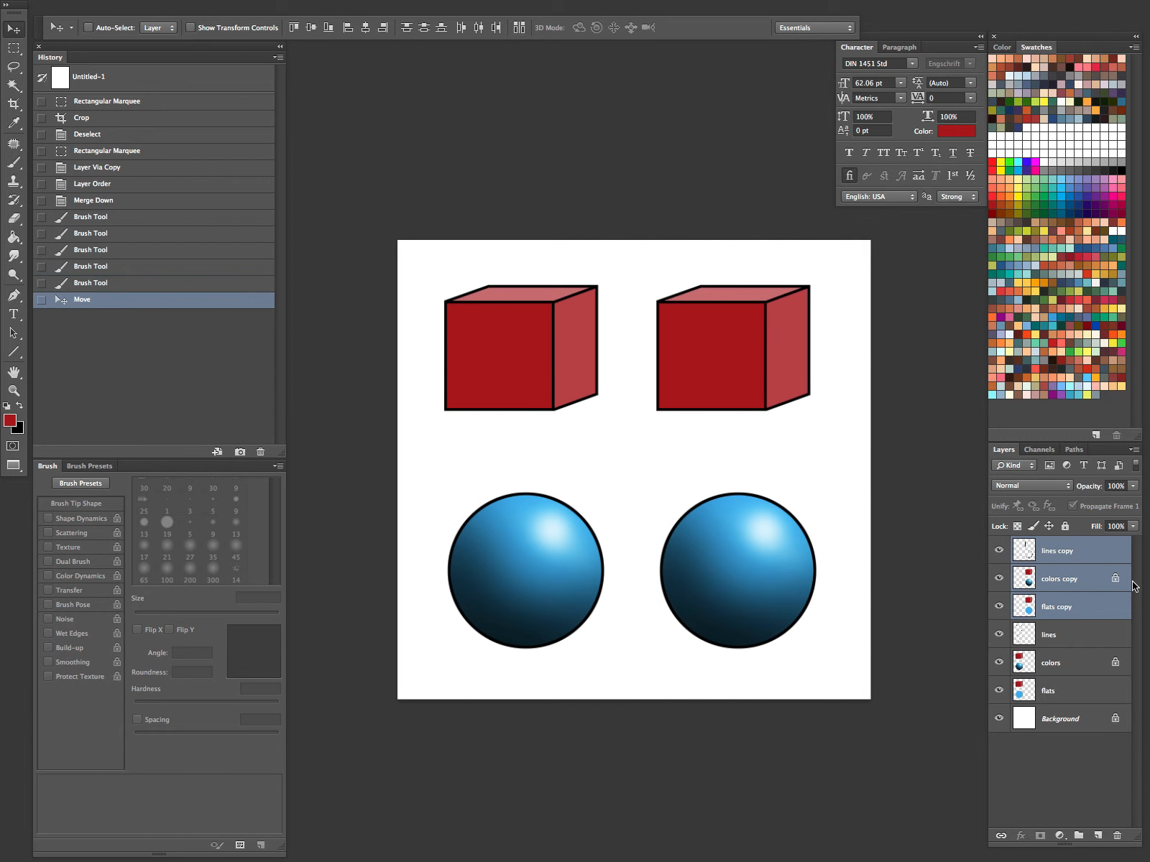
Step: On the colors copy layer, select the copied sphere, fill it with light blue and deselect
{"action": "left_click", "coordinate": [1052, 586]}
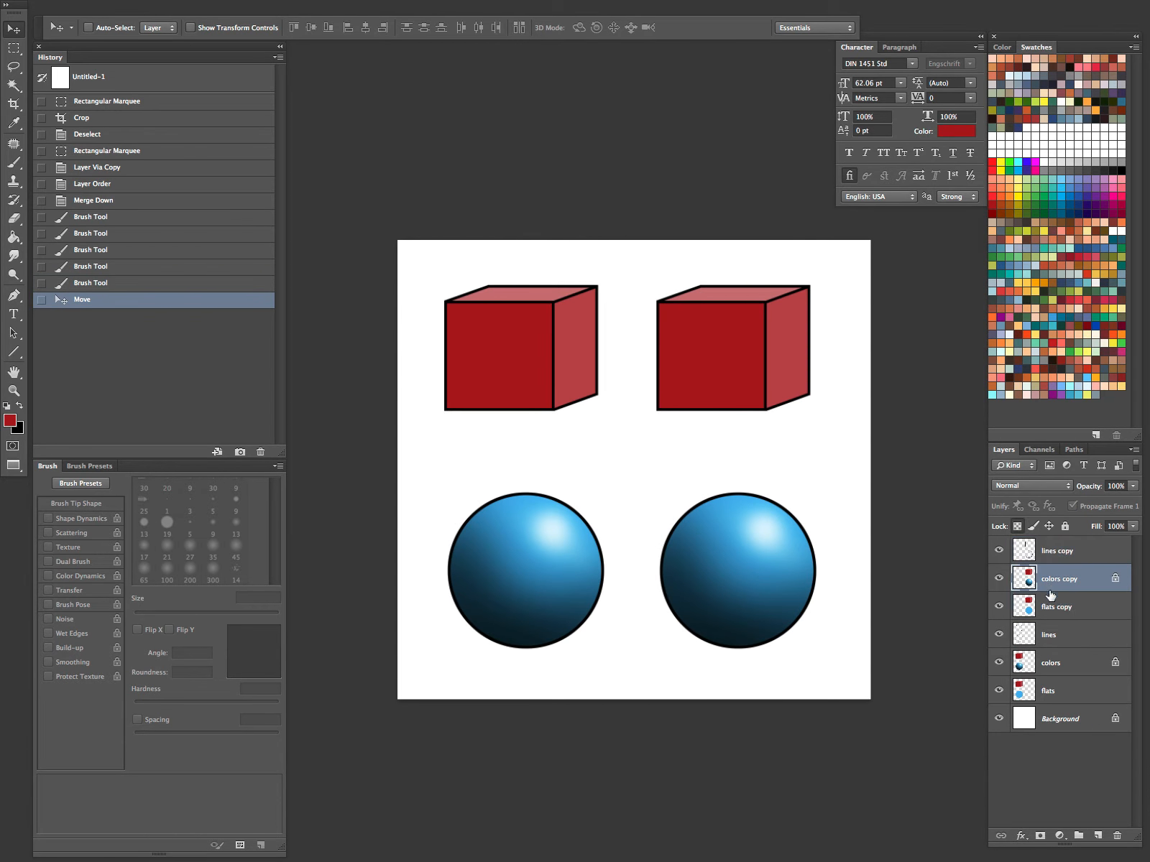
{"action": "key", "text": "m"}
{"action": "left_click_drag", "start_coordinate": [640, 472], "coordinate": [825, 684]}
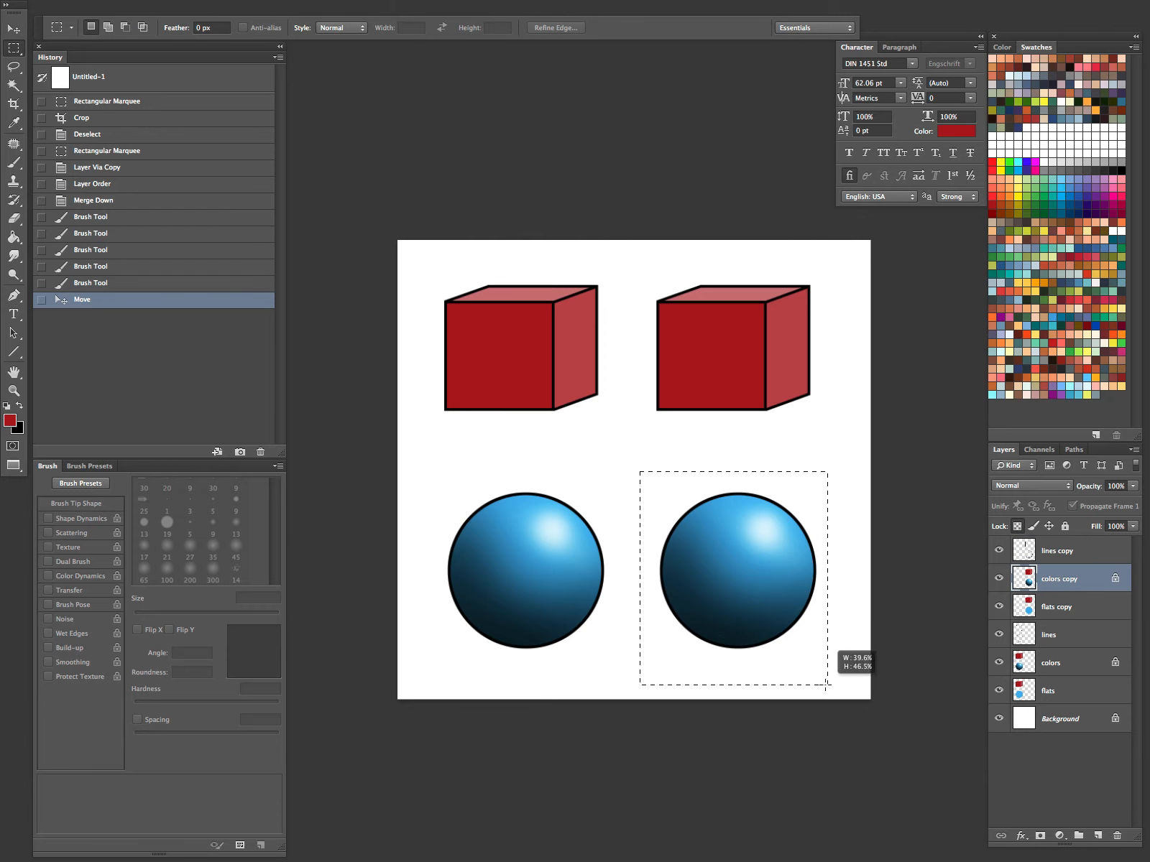
{"action": "left_click", "coordinate": [1063, 200]}
{"action": "key", "text": "alt+BackSpace"}
{"action": "key", "text": "ctrl+d"}
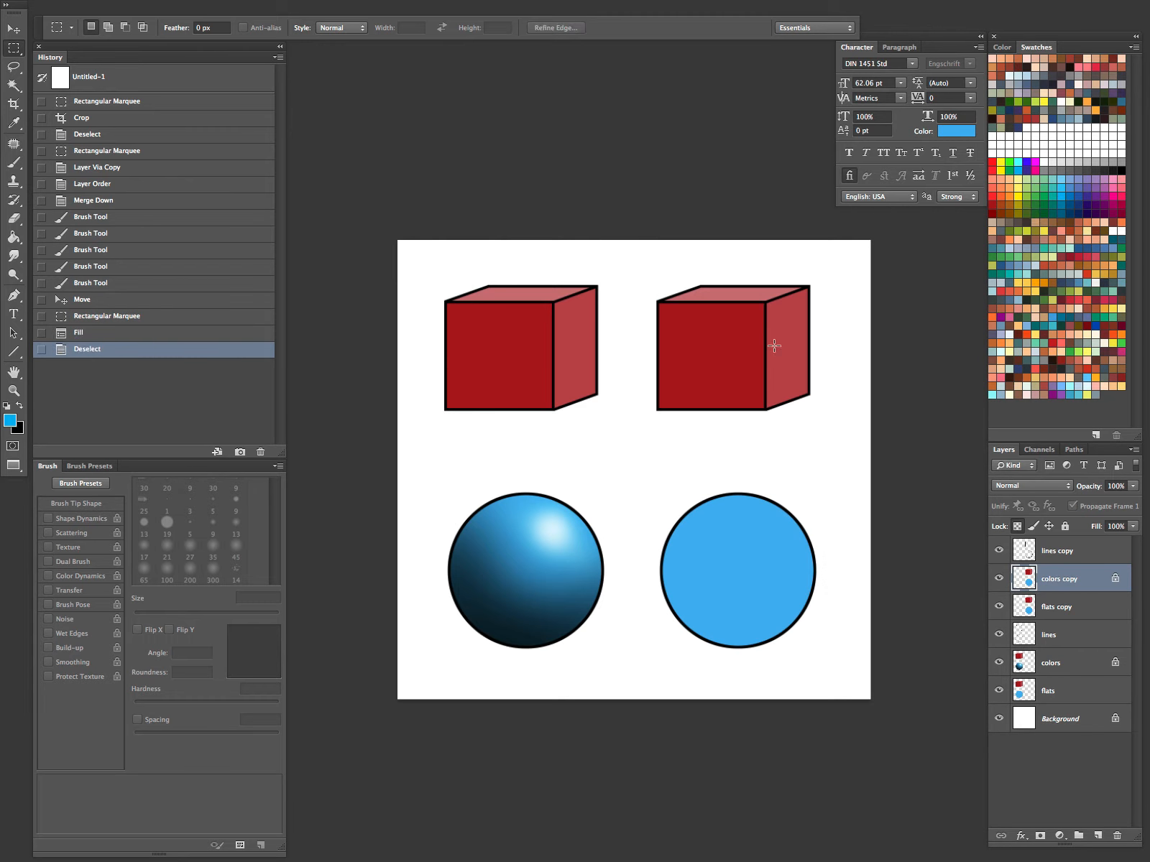
Step: Select the copied cube, fill it with the red sampled from the original cube's front face and deselect
{"action": "left_click_drag", "start_coordinate": [631, 256], "coordinate": [835, 439]}
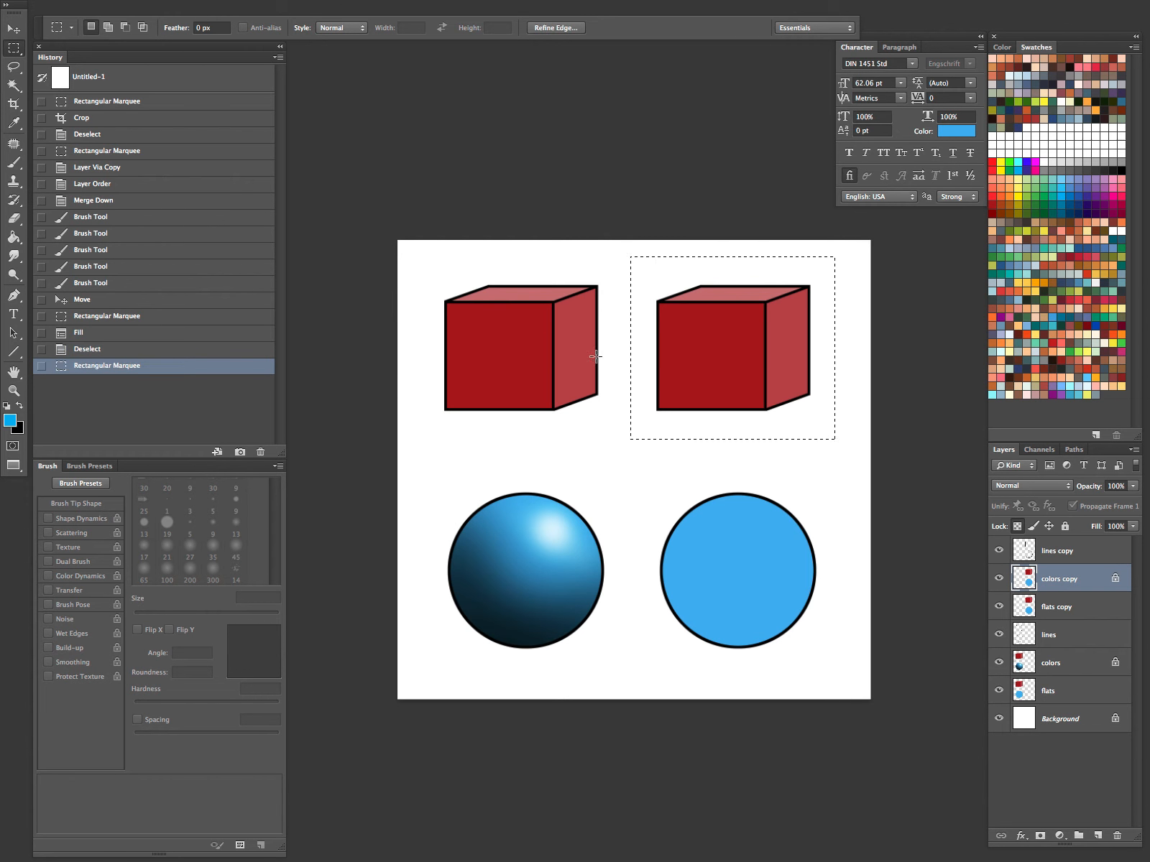
{"action": "key", "text": "i"}
{"action": "left_click", "coordinate": [511, 348]}
{"action": "key", "text": "alt+BackSpace"}
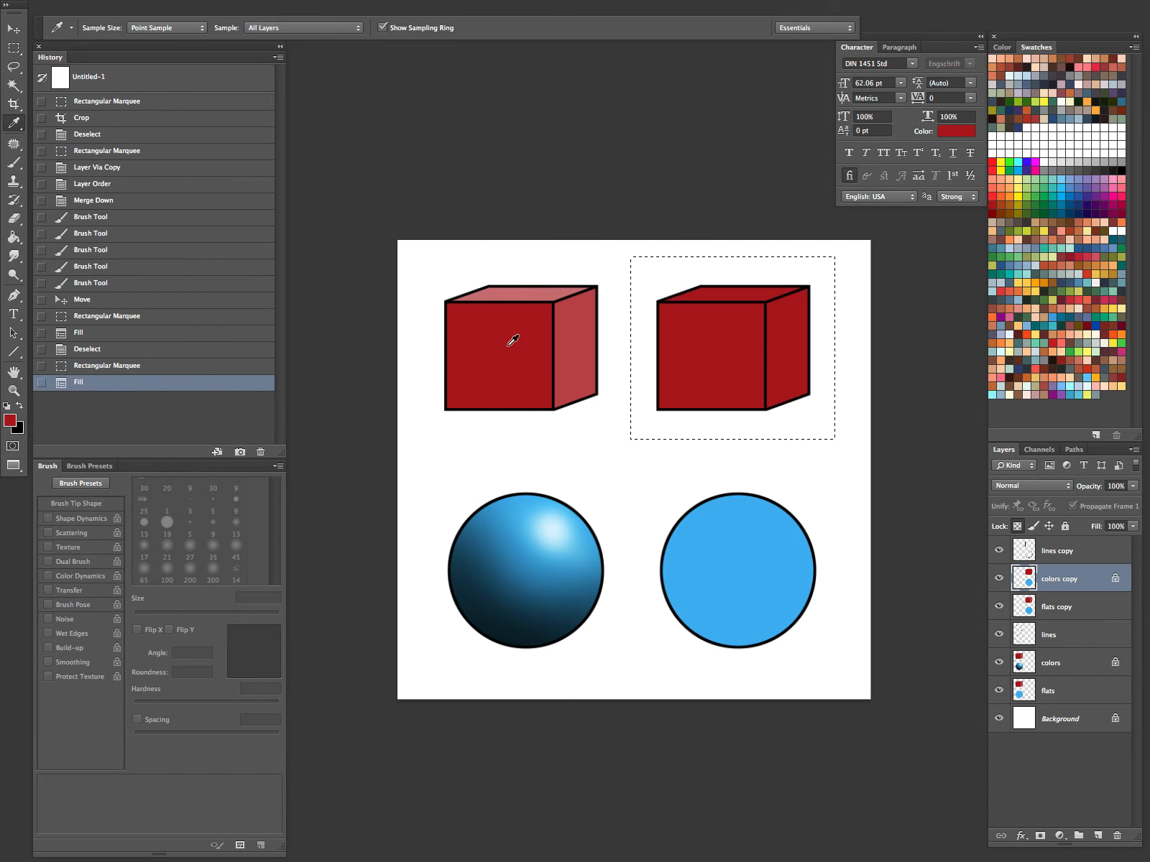
{"action": "key", "text": "ctrl+d"}
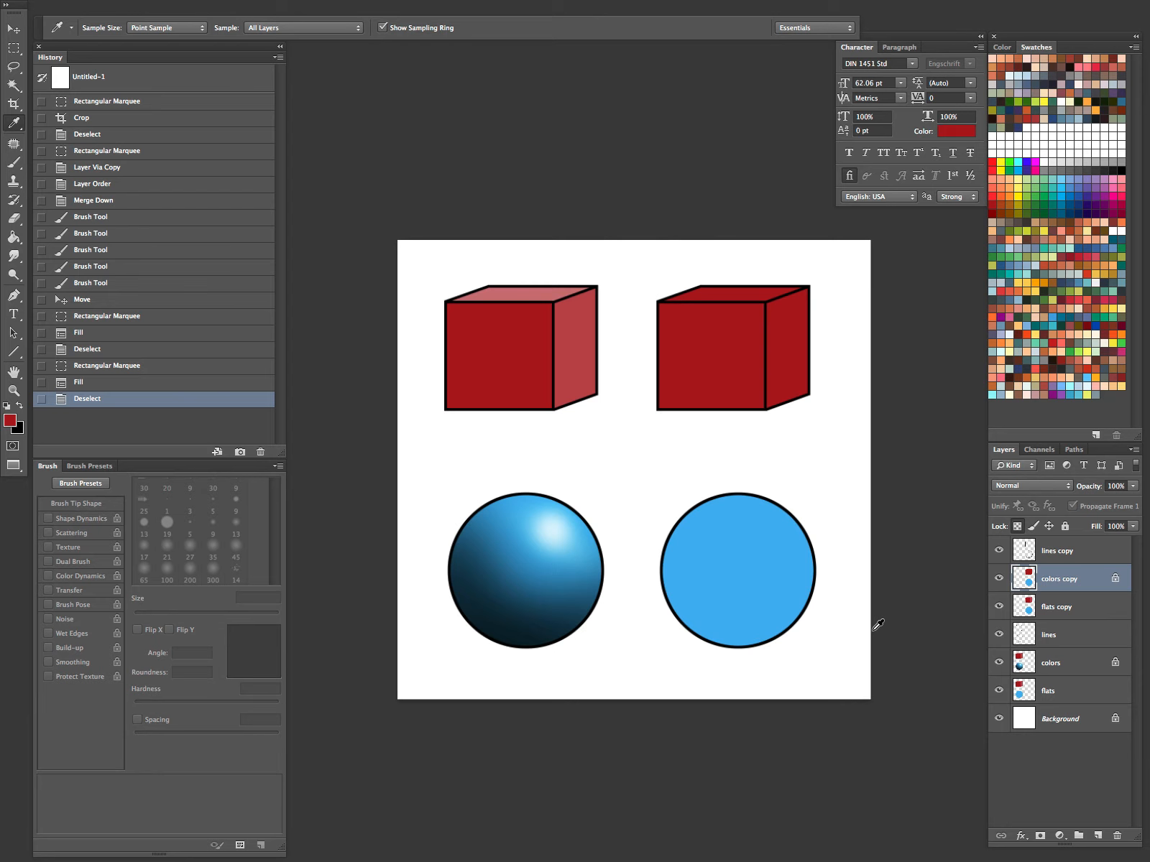
Step: Make the flats copy layer active and select the copied cube's side and top faces with the Magic Wand
{"action": "left_click", "coordinate": [999, 579]}
{"action": "left_click", "coordinate": [999, 579]}
{"action": "left_click", "coordinate": [1054, 608]}
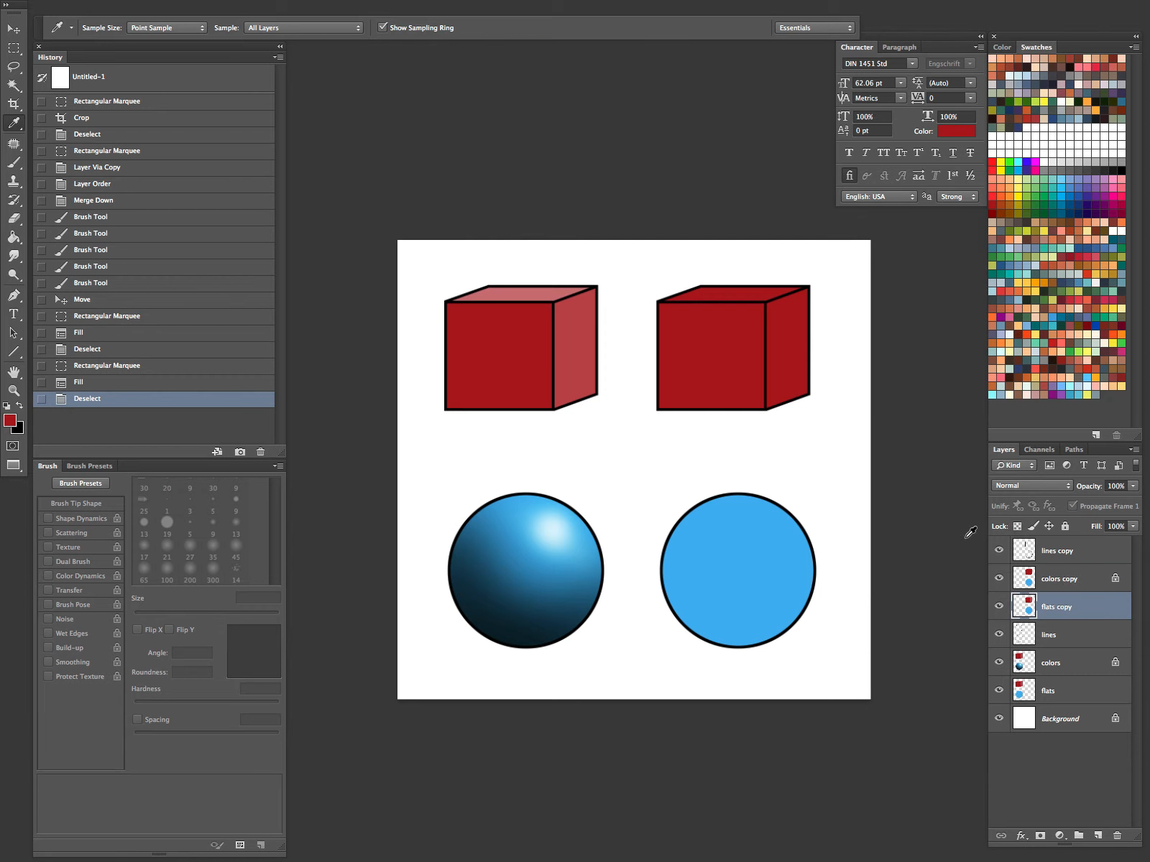
{"action": "key", "text": "w"}
{"action": "left_click", "coordinate": [783, 322]}
{"action": "left_click", "coordinate": [773, 294], "text": "shift"}
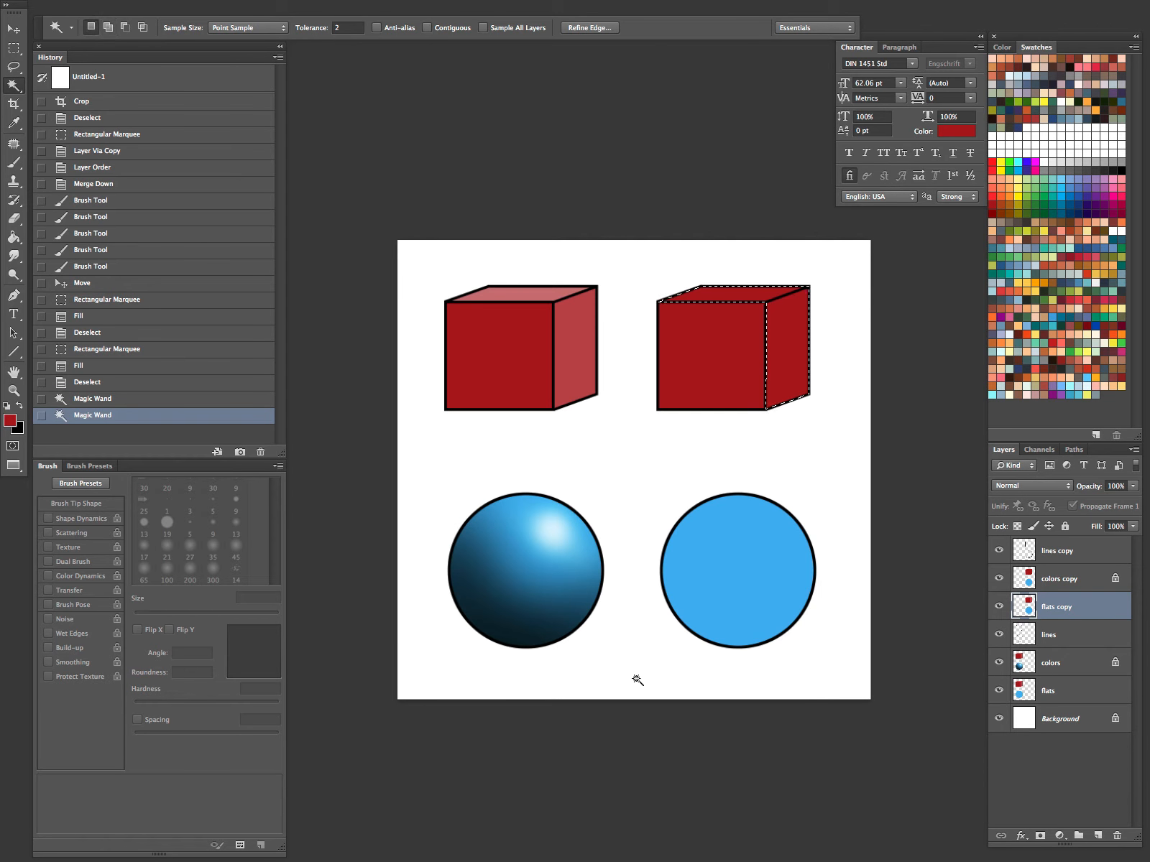
Step: Change the foreground from the cube's red to a lighter orange-red, try filling the selected faces on flats copy and undo the fill
{"action": "key", "text": "i"}
{"action": "left_click", "coordinate": [718, 327]}
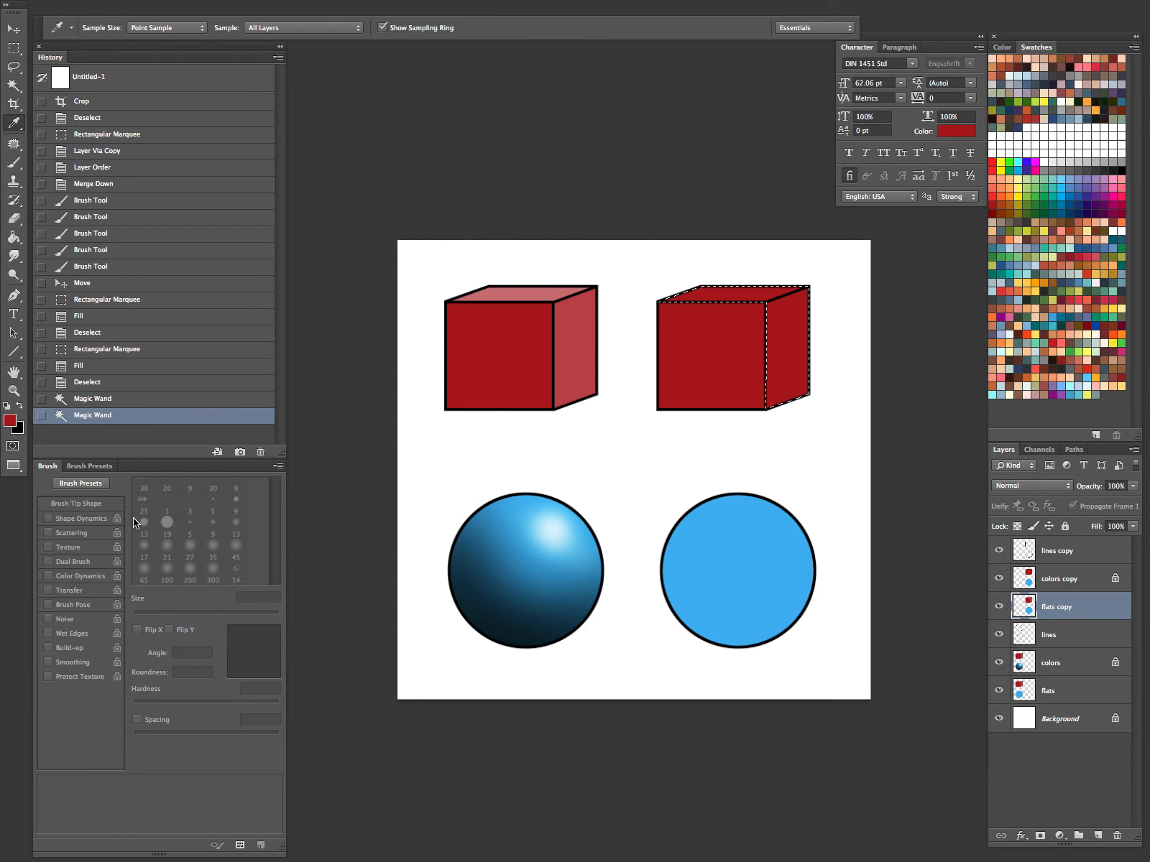
{"action": "left_click", "coordinate": [10, 420]}
{"action": "mouse_move", "coordinate": [701, 519]}
{"action": "left_mouse_down"}
{"action": "mouse_move", "coordinate": [662, 482]}
{"action": "mouse_move", "coordinate": [665, 505]}
{"action": "mouse_move", "coordinate": [683, 489]}
{"action": "left_mouse_up"}
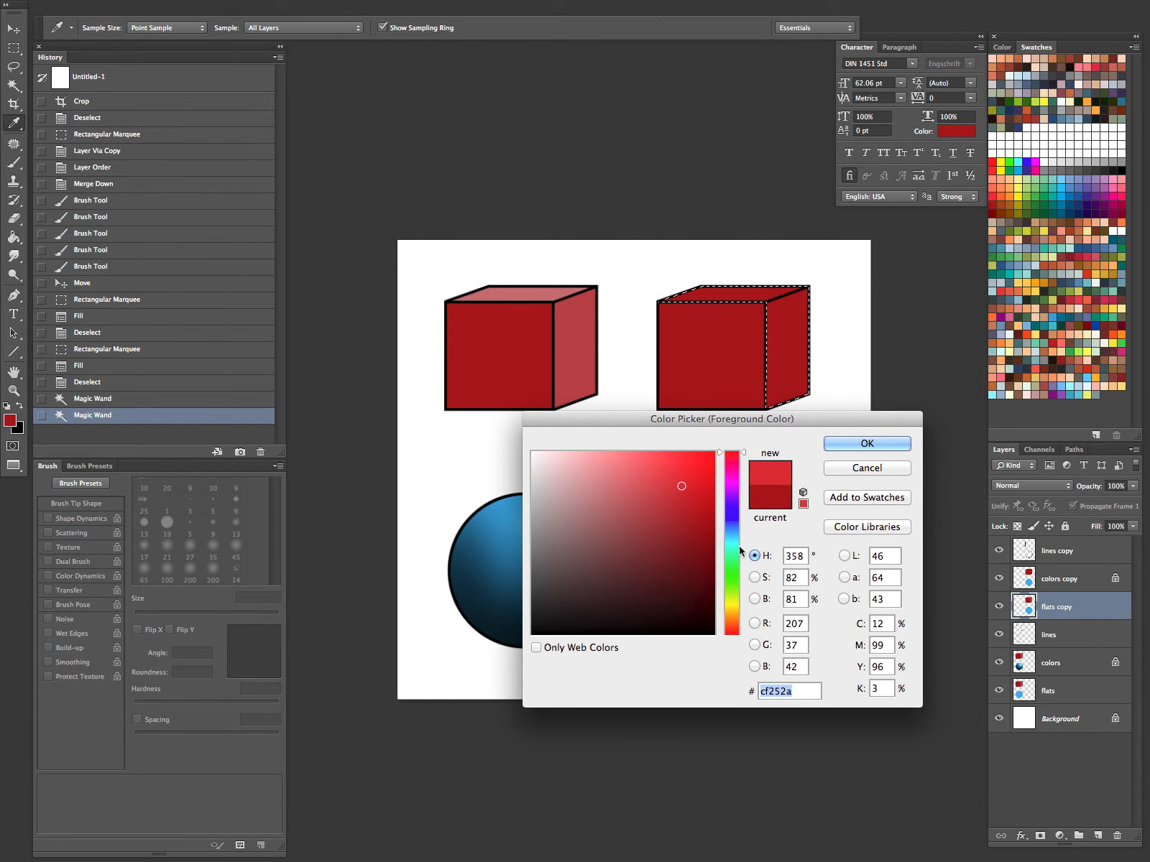
{"action": "left_click_drag", "start_coordinate": [743, 454], "coordinate": [740, 629]}
{"action": "left_click", "coordinate": [857, 445]}
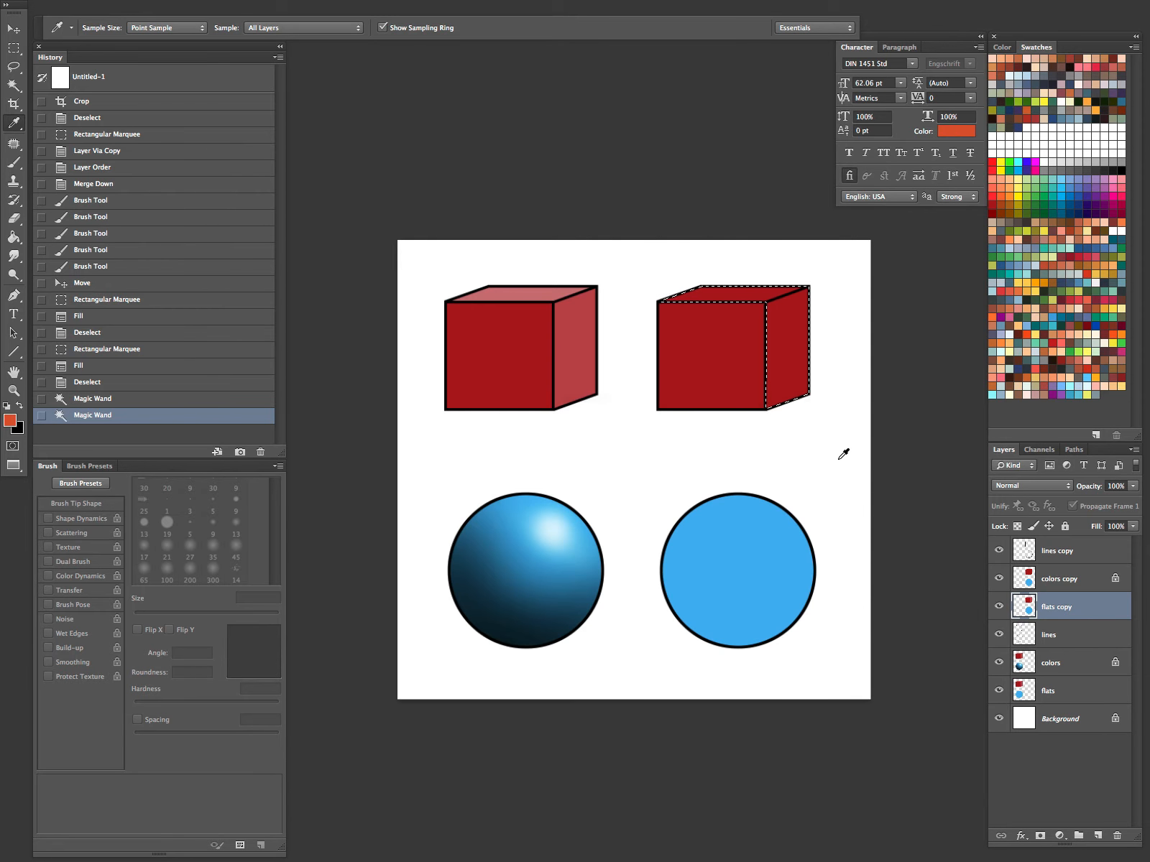
{"action": "key", "text": "alt+BackSpace"}
{"action": "key", "text": "ctrl+z"}
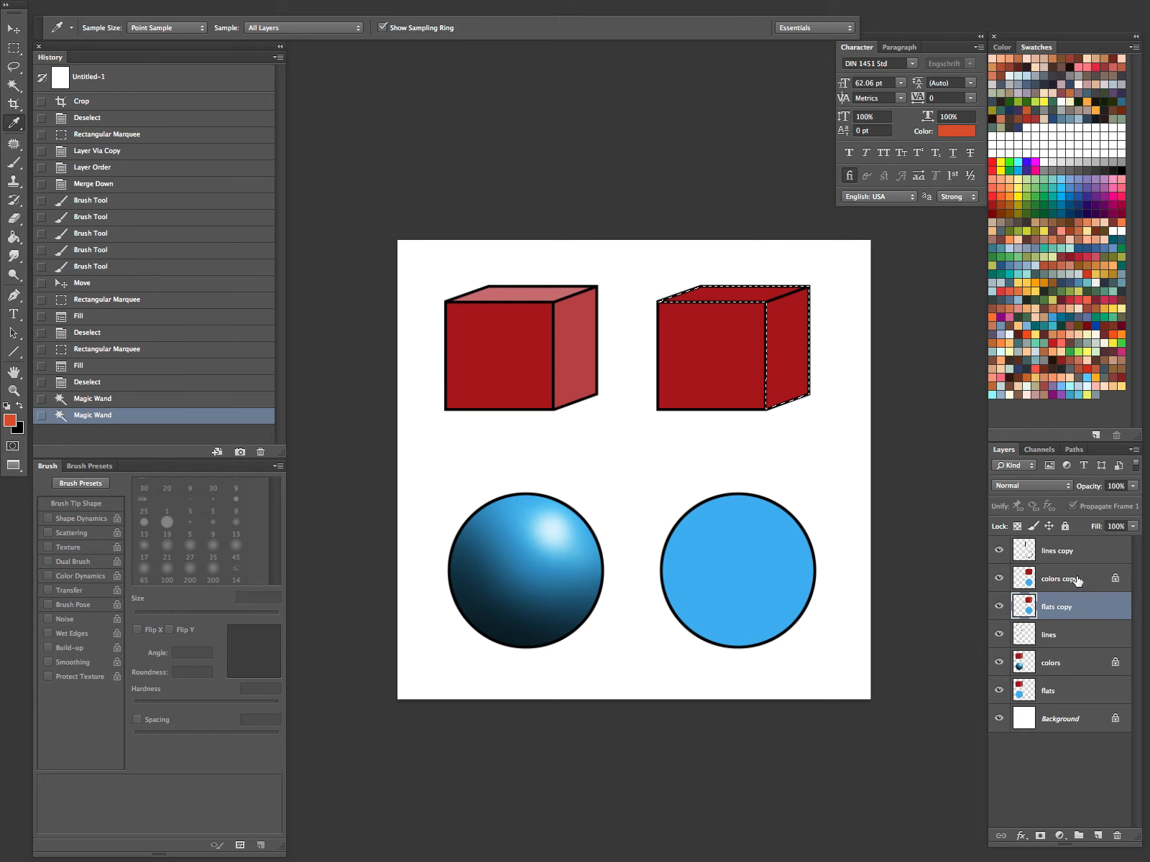
Step: Make the colors copy layer active, try filling the selected cube faces with the orange-red and undo the fill
{"action": "key", "text": "alt+bracketright"}
{"action": "key", "text": "alt+BackSpace"}
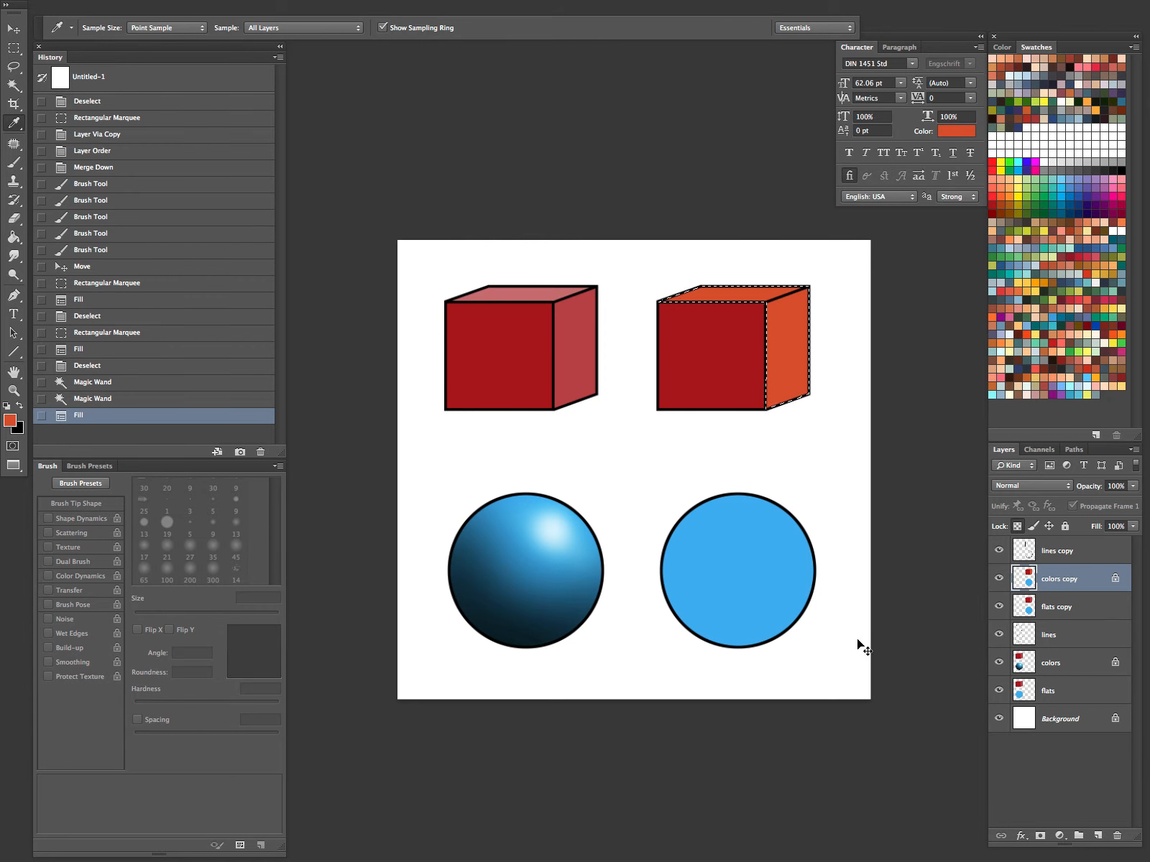
{"action": "key", "text": "ctrl+z"}
{"action": "left_click", "coordinate": [10, 422]}
{"action": "left_click_drag", "start_coordinate": [690, 496], "coordinate": [692, 496]}
{"action": "left_click", "coordinate": [859, 444]}
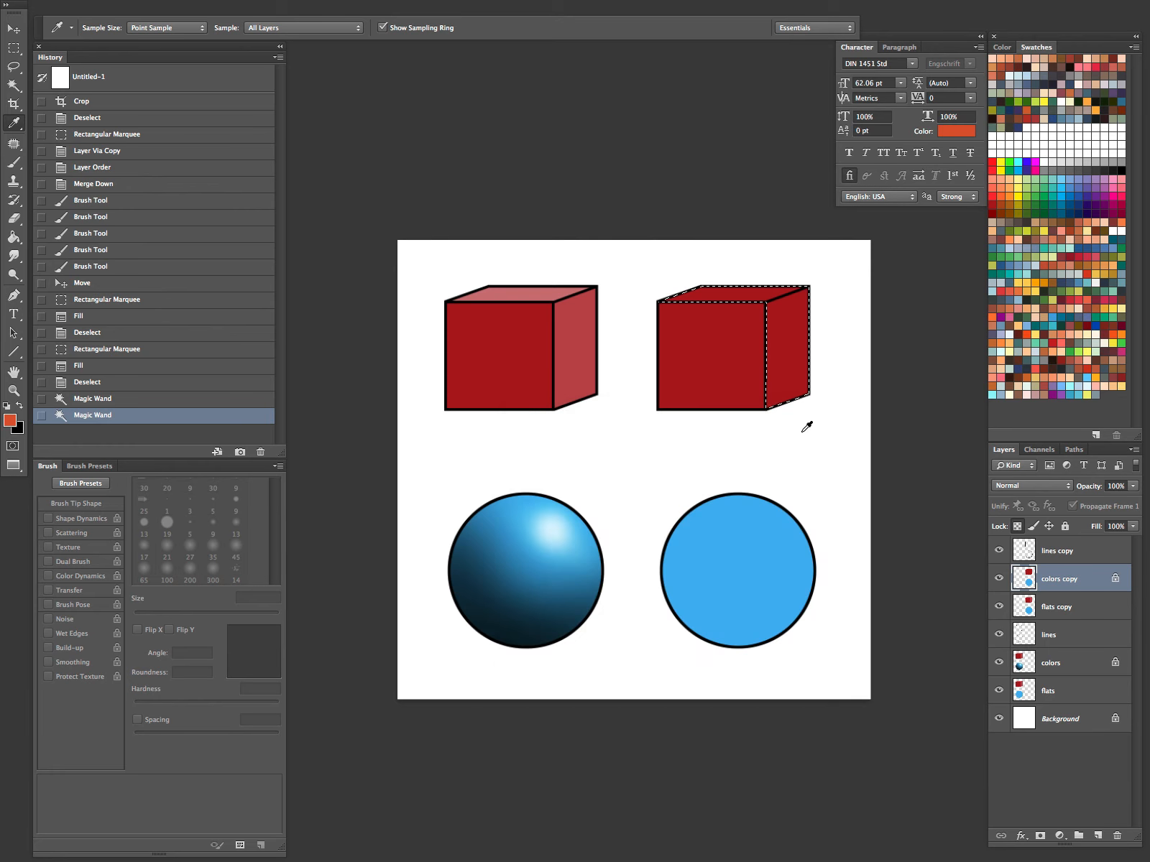
{"action": "left_click", "coordinate": [12, 422]}
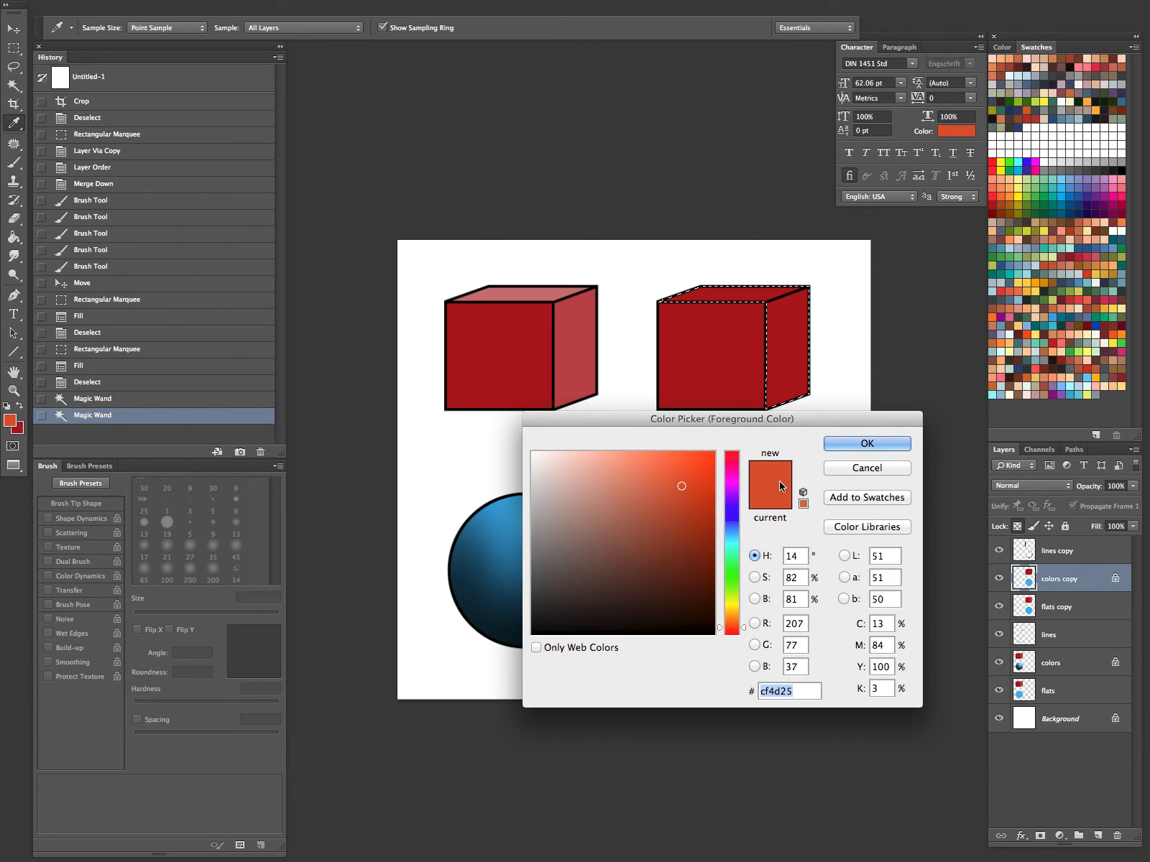
{"action": "left_click", "coordinate": [868, 464]}
Step: Deselect, sample the red of the copied cube's front face and shift the foreground to a brighter orange-red with hue 10 and brightness 72%
{"action": "left_click", "coordinate": [734, 373]}
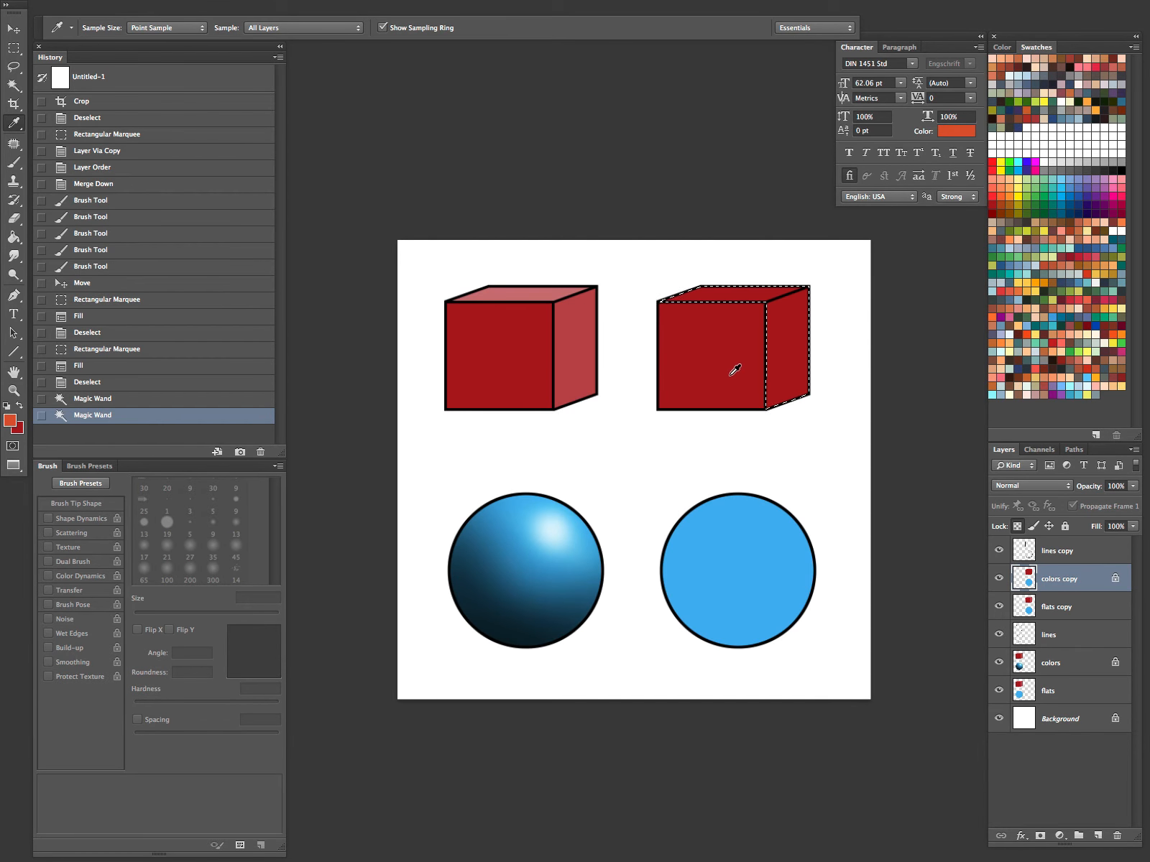
{"action": "key", "text": "ctrl+d"}
{"action": "left_click", "coordinate": [737, 368]}
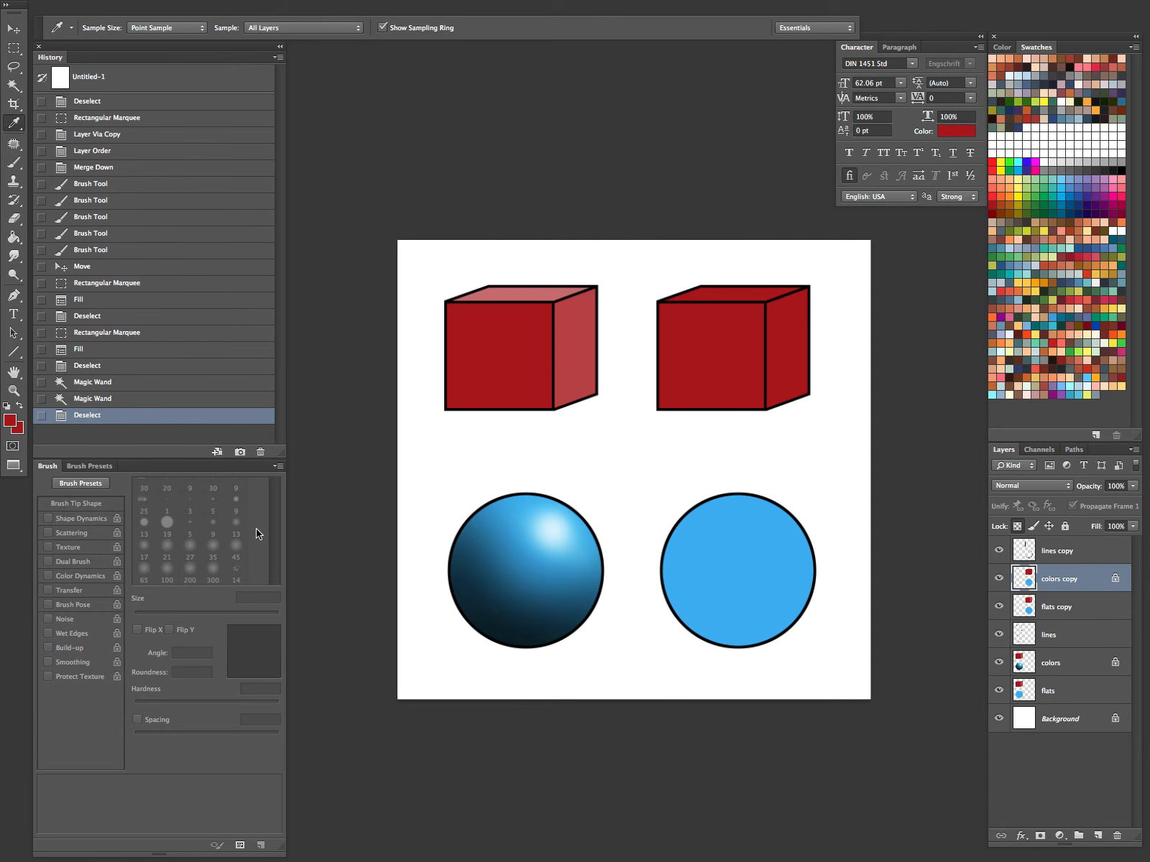
{"action": "left_click", "coordinate": [10, 420]}
{"action": "mouse_move", "coordinate": [702, 522]}
{"action": "left_mouse_down"}
{"action": "mouse_move", "coordinate": [690, 506]}
{"action": "mouse_move", "coordinate": [631, 494]}
{"action": "mouse_move", "coordinate": [701, 529]}
{"action": "mouse_move", "coordinate": [655, 512]}
{"action": "mouse_move", "coordinate": [688, 523]}
{"action": "mouse_move", "coordinate": [690, 502]}
{"action": "left_mouse_up"}
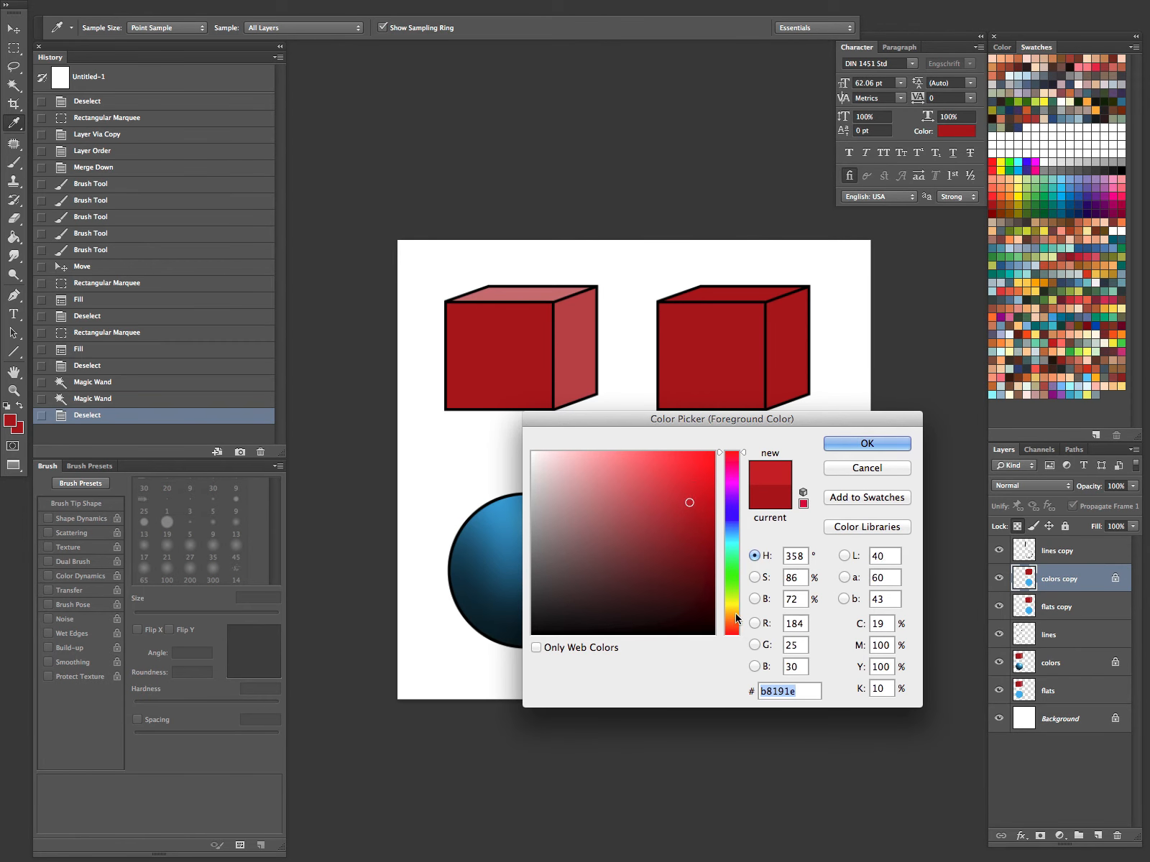
{"action": "left_click_drag", "start_coordinate": [742, 460], "coordinate": [739, 630]}
{"action": "key", "text": "Return"}
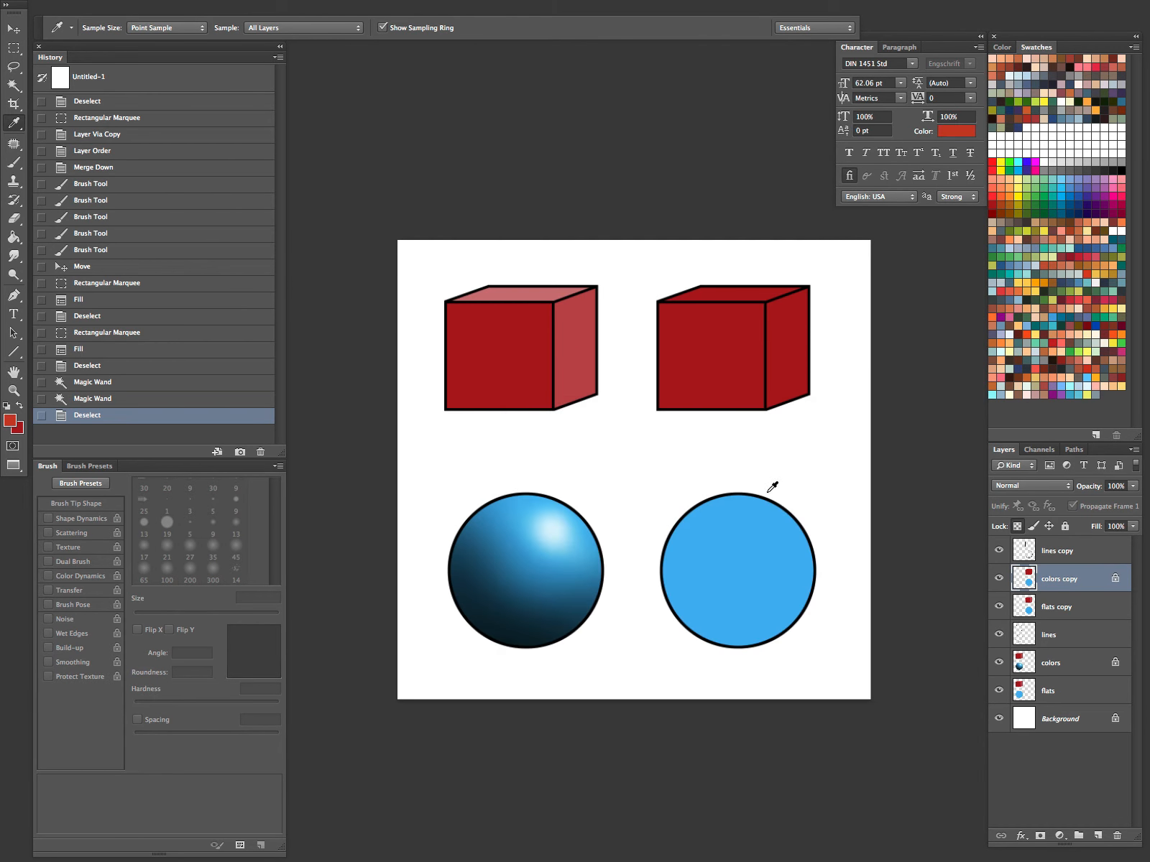
Step: Select the copied cube's side face on flats copy, fill it with the orange-red on colors copy and deselect
{"action": "left_click", "coordinate": [1013, 596]}
{"action": "key", "text": "w"}
{"action": "left_click", "coordinate": [787, 357]}
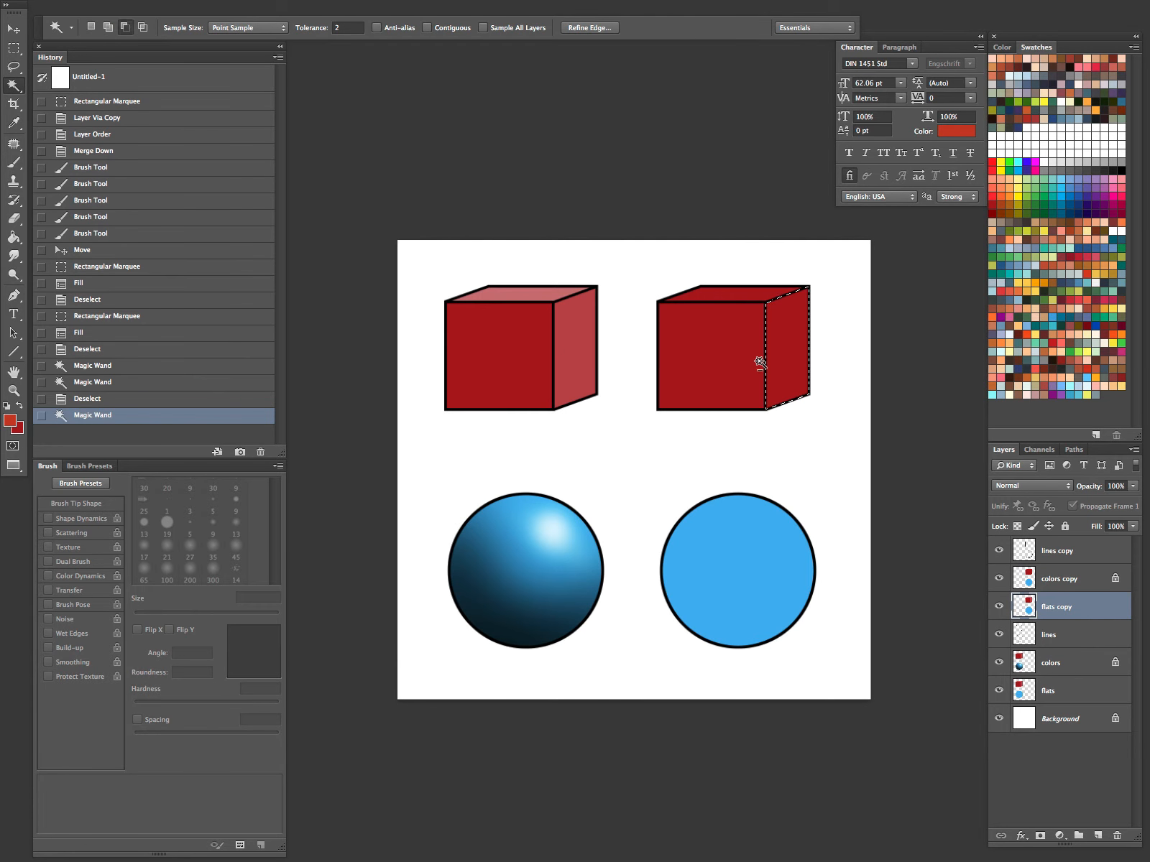
{"action": "key", "text": "alt+bracketright"}
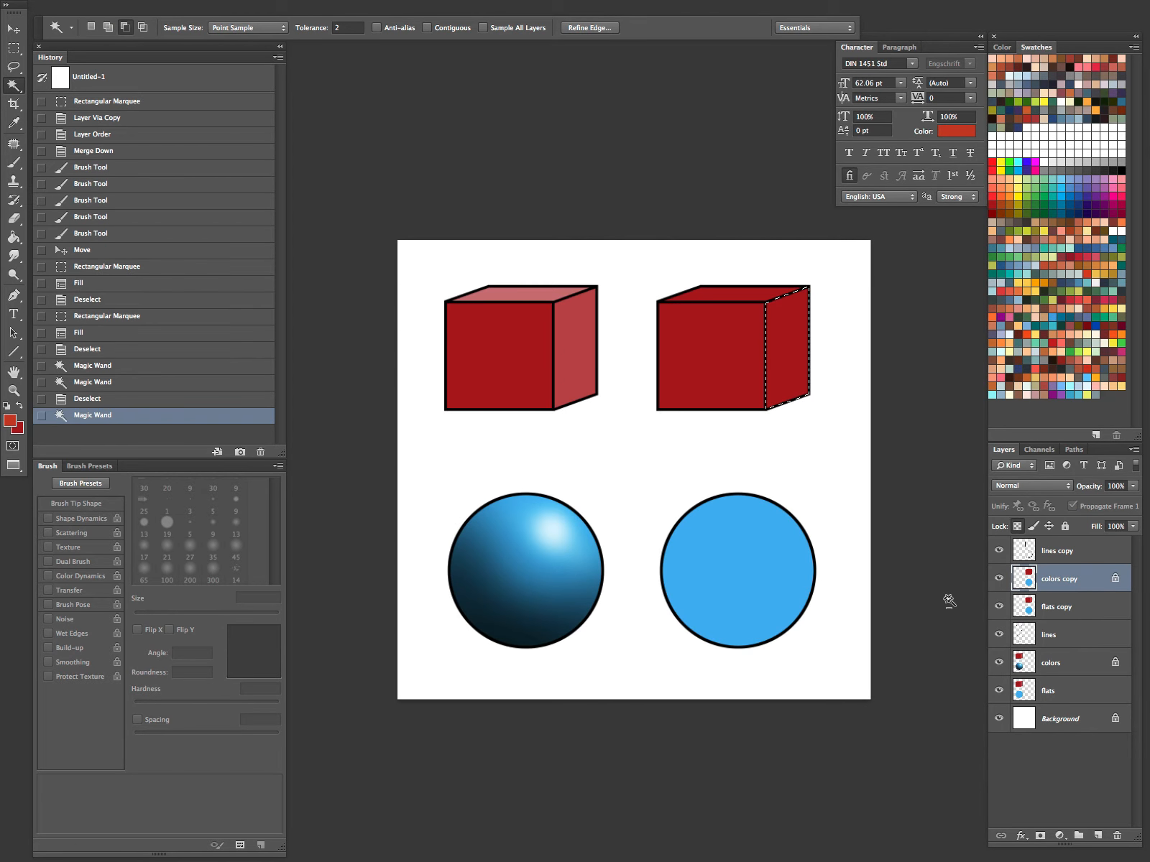
{"action": "key", "text": "alt+BackSpace"}
{"action": "key", "text": "ctrl+d"}
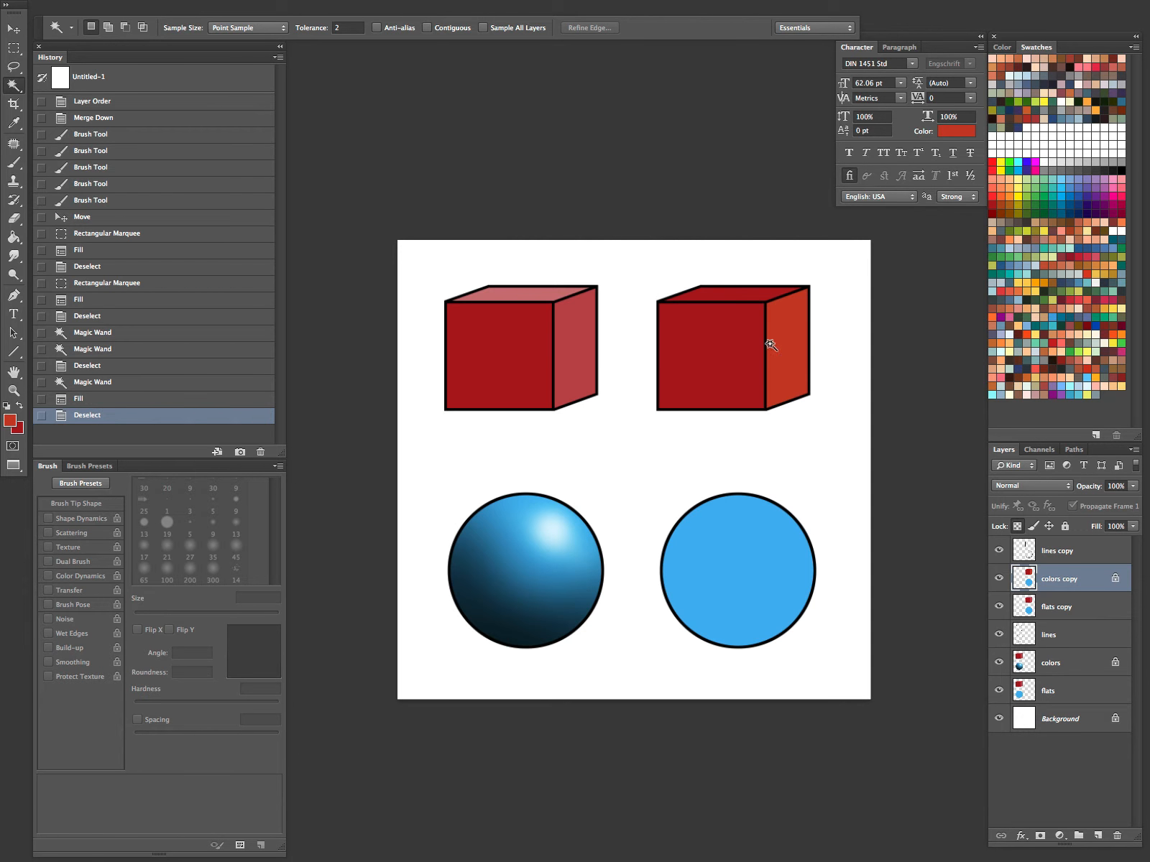
Step: Select the copied cube's top face on flats copy and make the colors copy layer active
{"action": "left_click", "coordinate": [1058, 604]}
{"action": "left_click", "coordinate": [750, 303]}
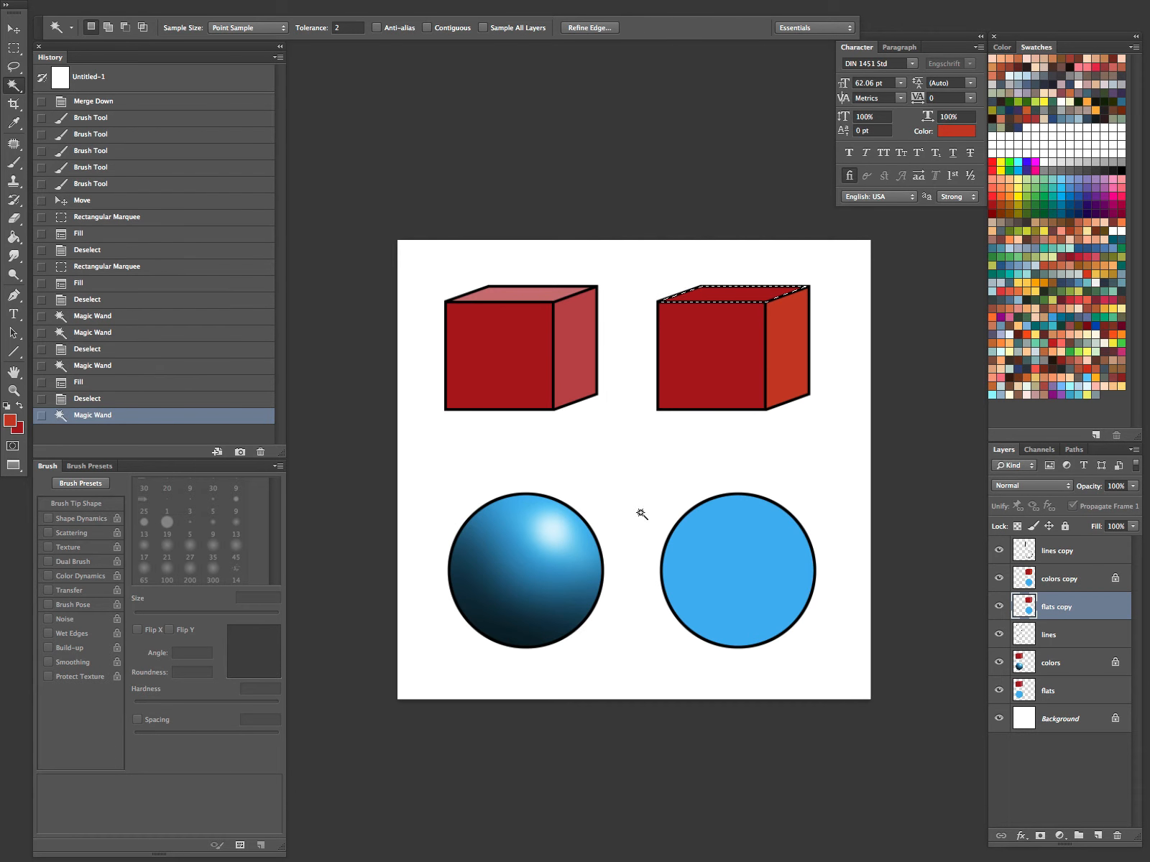
{"action": "left_click", "coordinate": [1058, 580]}
Step: Try filling the top face with the orange-red sampled from the side face and undo the fill
{"action": "key", "text": "i"}
{"action": "left_click", "coordinate": [789, 335]}
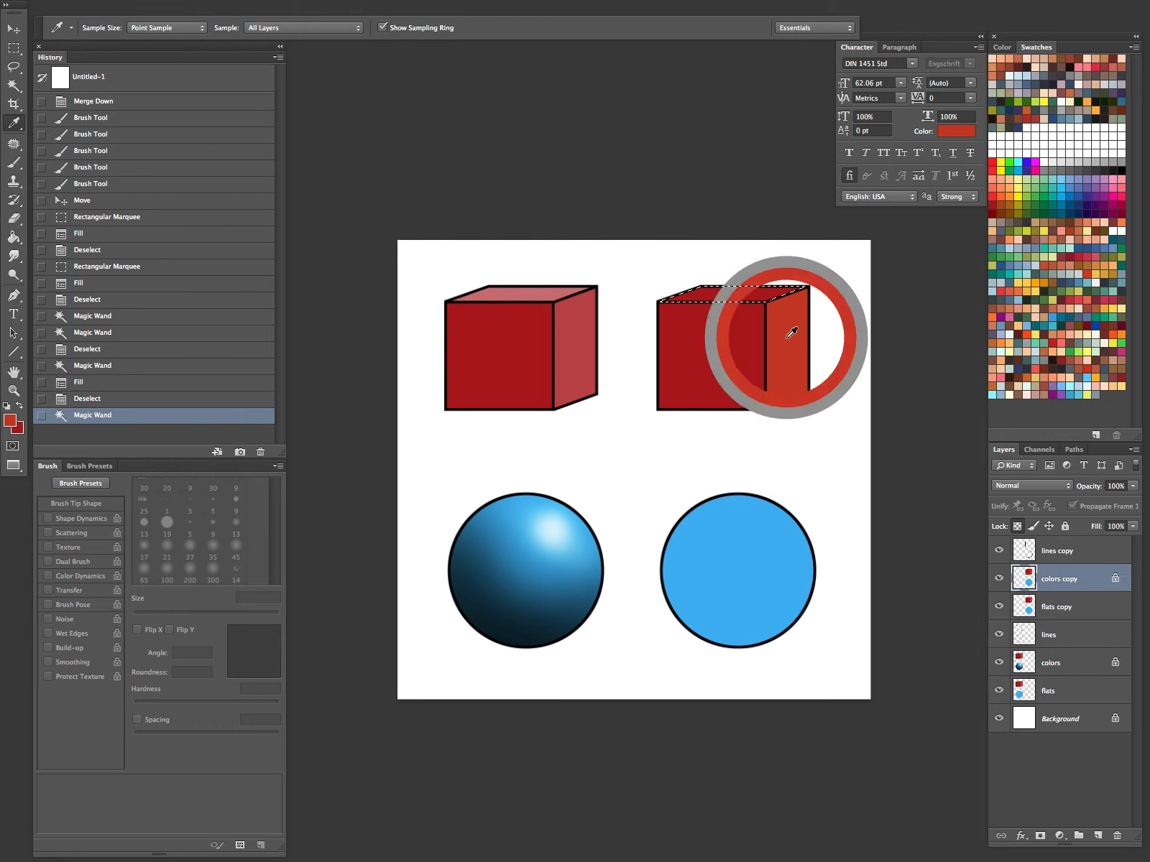
{"action": "key", "text": "alt+BackSpace"}
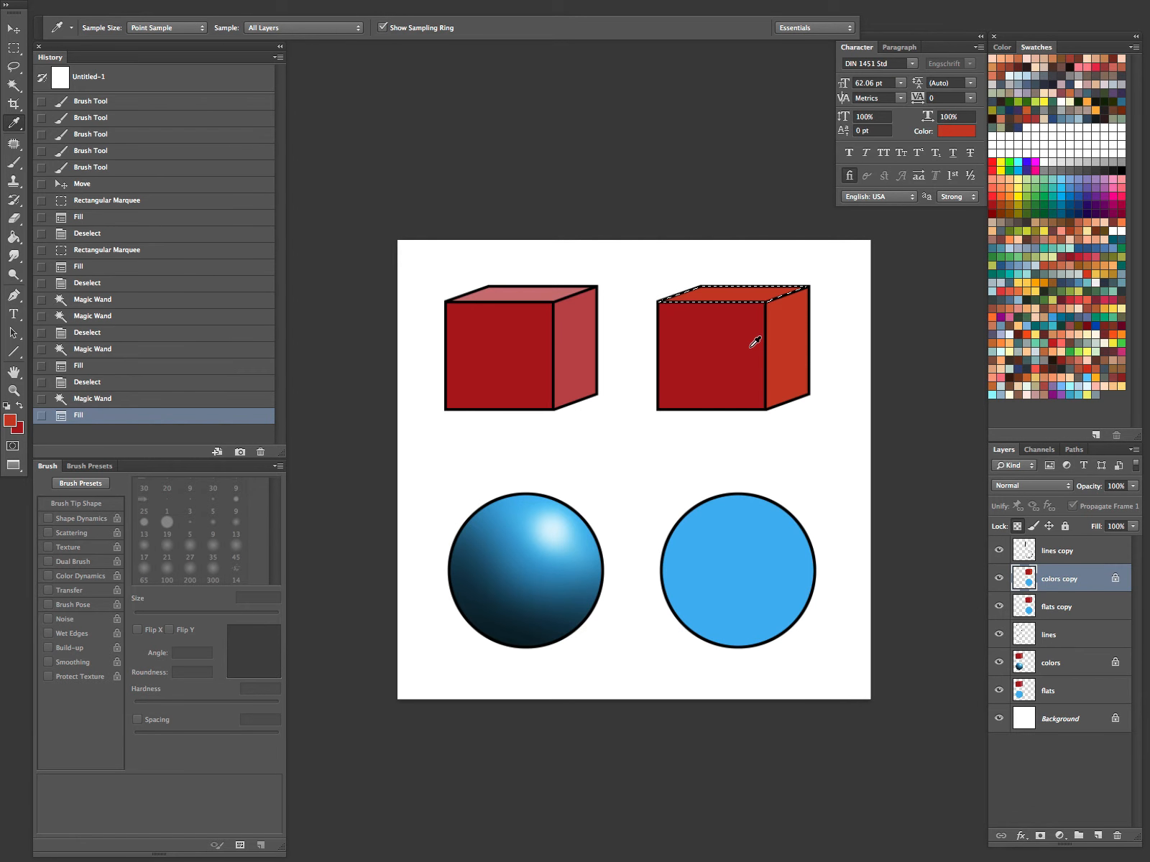
{"action": "key", "text": "ctrl+z"}
Step: Brighten the foreground to 78% with a slightly more orange hue, fill the copied cube's top face with it and deselect
{"action": "left_click", "coordinate": [10, 419]}
{"action": "left_click_drag", "start_coordinate": [689, 503], "coordinate": [688, 491]}
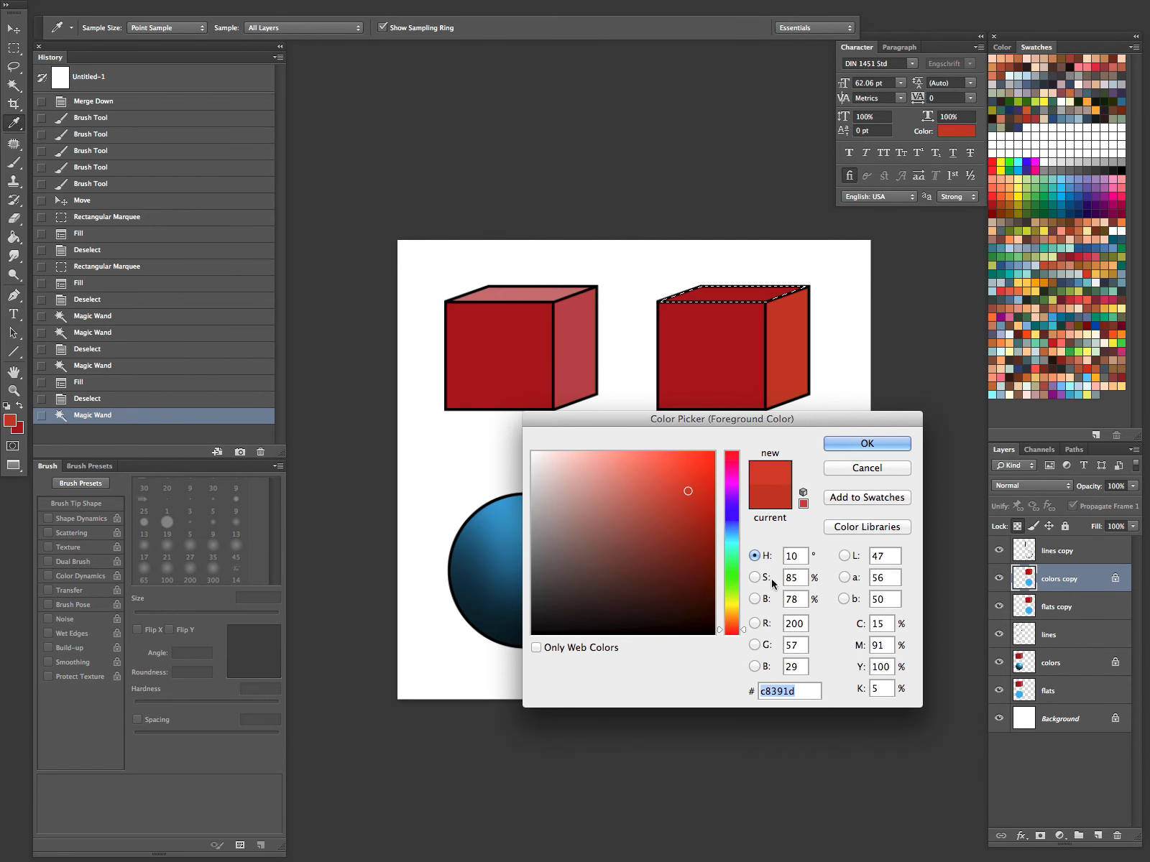
{"action": "left_click", "coordinate": [742, 629]}
{"action": "left_click", "coordinate": [866, 443]}
{"action": "key", "text": "alt+BackSpace"}
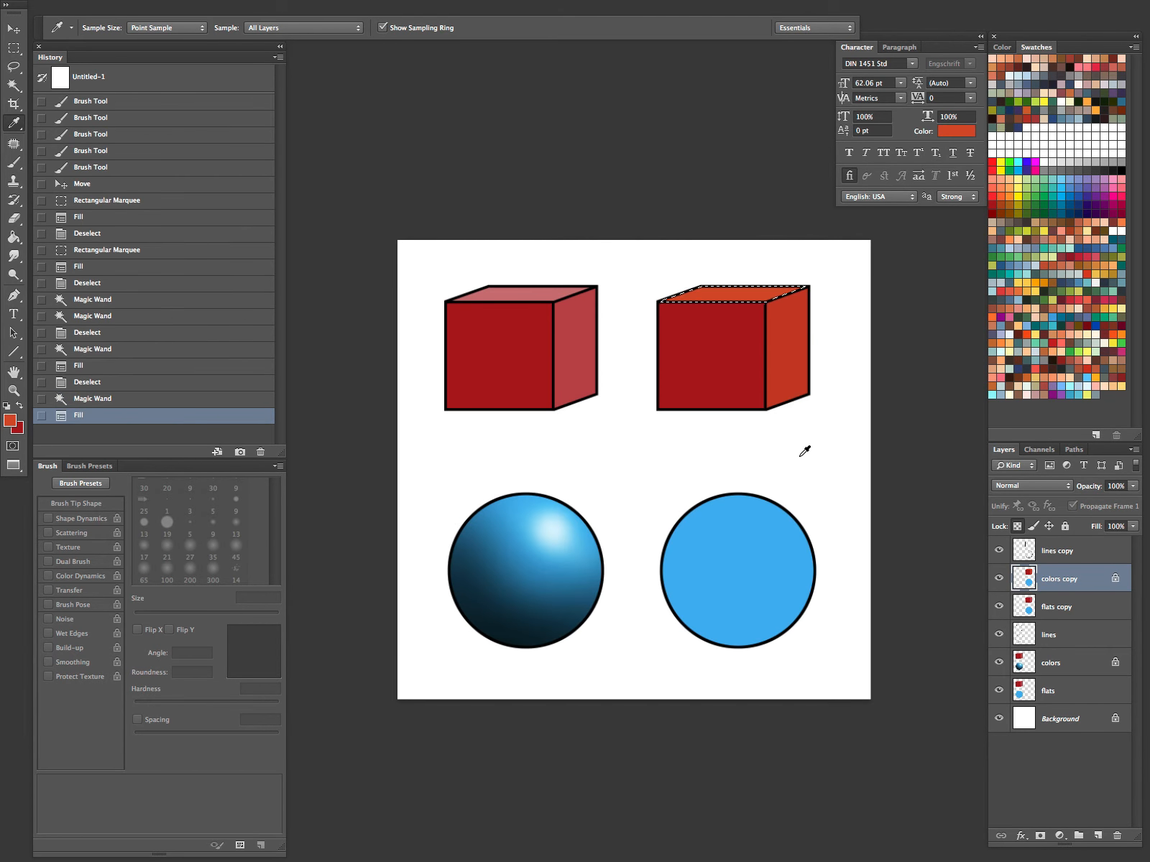
{"action": "key", "text": "ctrl+d"}
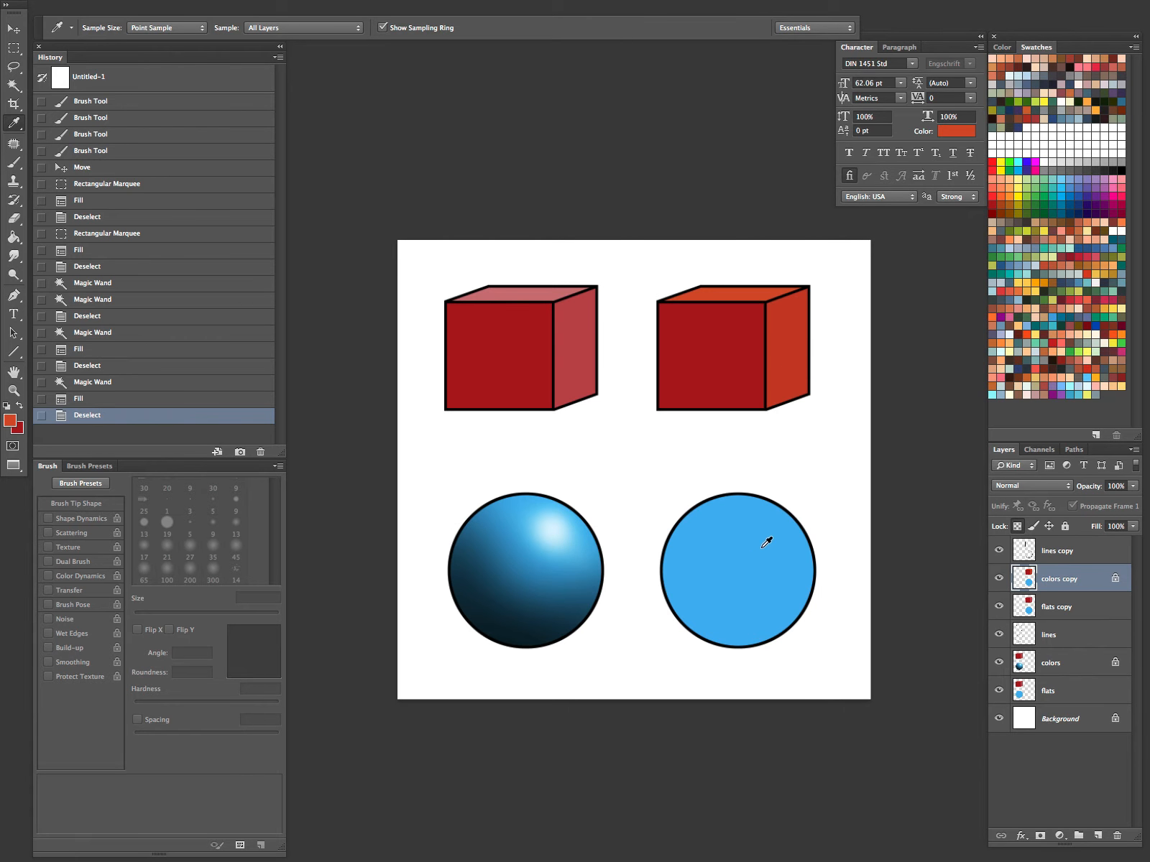
Step: Select the copied sphere on flats copy with the Magic Wand, return to colors copy and hide the selection edges
{"action": "left_click_drag", "start_coordinate": [767, 542], "coordinate": [691, 531]}
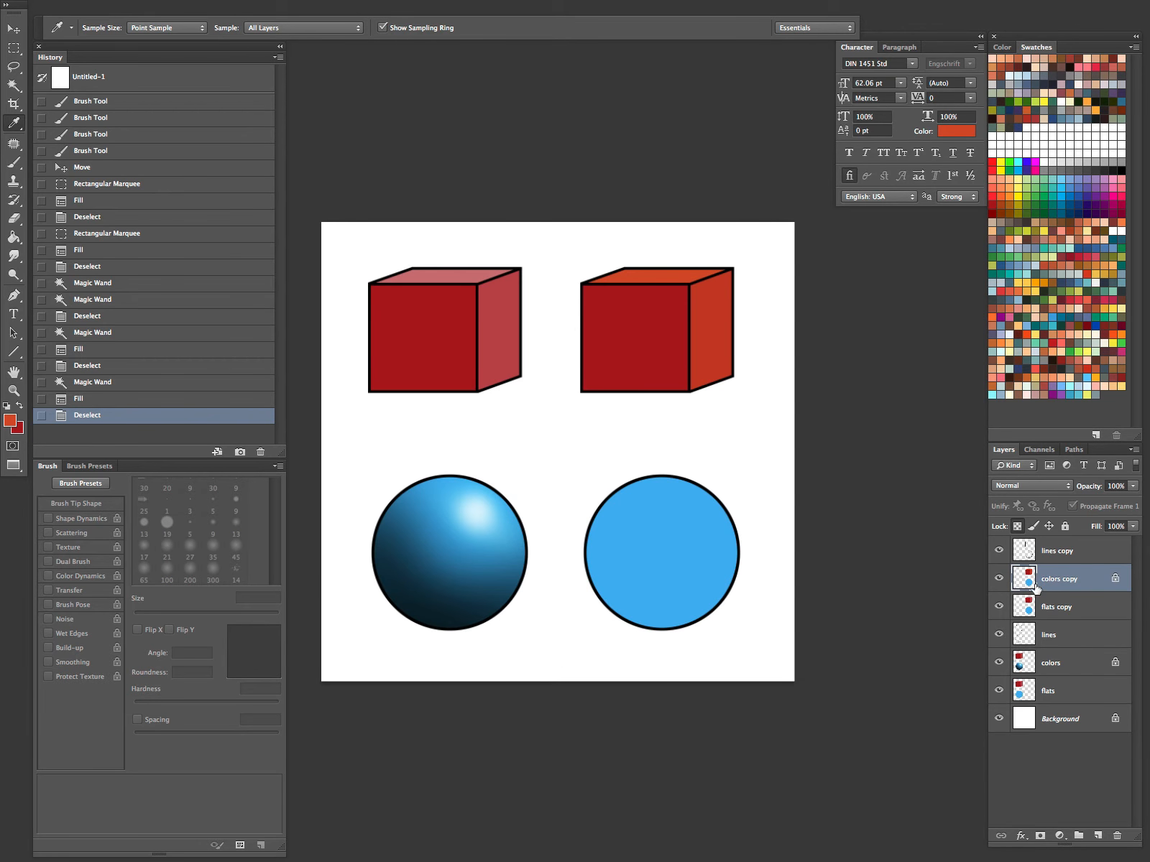
{"action": "left_click", "coordinate": [1051, 610]}
{"action": "key", "text": "w"}
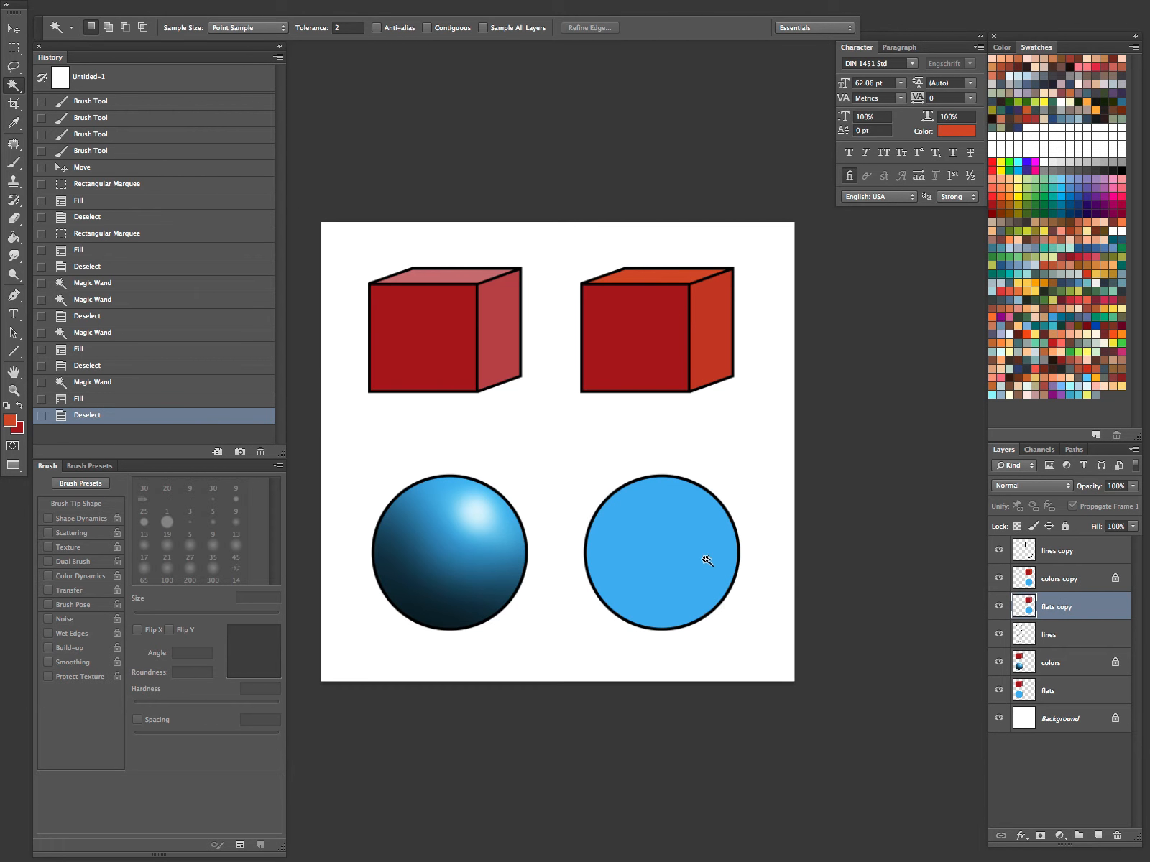
{"action": "left_click", "coordinate": [706, 559]}
{"action": "key", "text": "alt+bracketright"}
{"action": "key", "text": "super+h"}
{"action": "key", "text": "b"}
{"action": "left_click", "coordinate": [635, 548], "text": "alt"}
{"action": "left_click", "coordinate": [11, 421]}
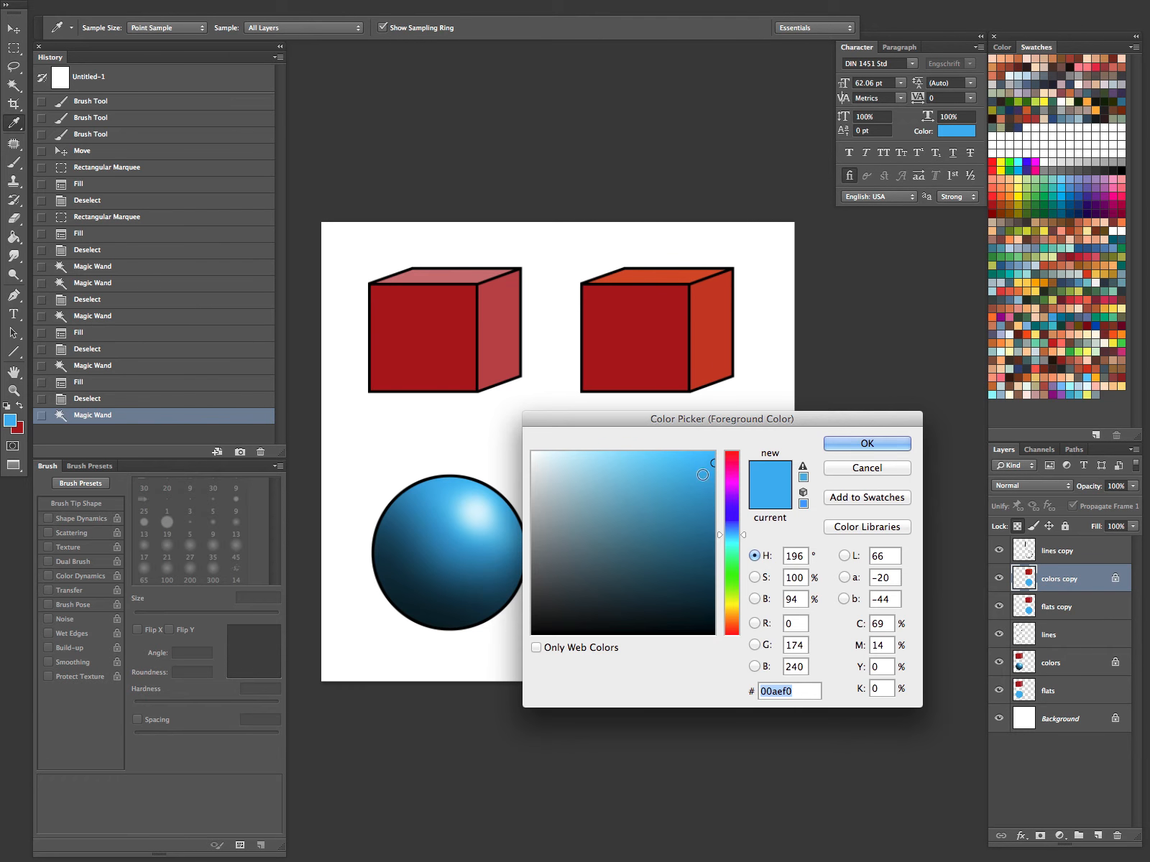
{"action": "mouse_move", "coordinate": [708, 470]}
{"action": "left_mouse_down"}
{"action": "mouse_move", "coordinate": [641, 526]}
{"action": "mouse_move", "coordinate": [624, 547]}
{"action": "mouse_move", "coordinate": [707, 468]}
{"action": "mouse_move", "coordinate": [604, 584]}
{"action": "mouse_move", "coordinate": [705, 477]}
{"action": "left_mouse_up"}
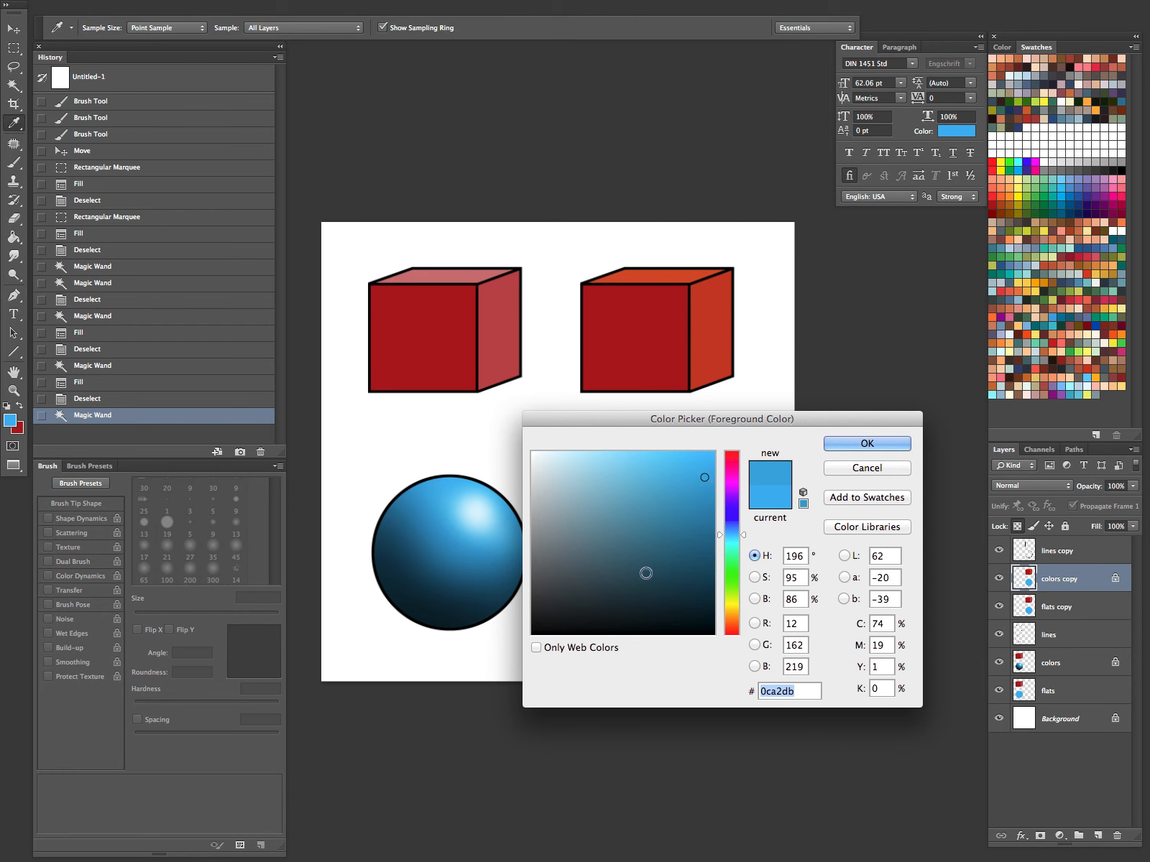
{"action": "left_click", "coordinate": [850, 469]}
Step: Sample the copied sphere's light blue, darken it to #067aa6 and brush soft shading along the sphere's lower-left and bottom edges
{"action": "left_click", "coordinate": [701, 534], "text": "alt"}
{"action": "left_click", "coordinate": [10, 420]}
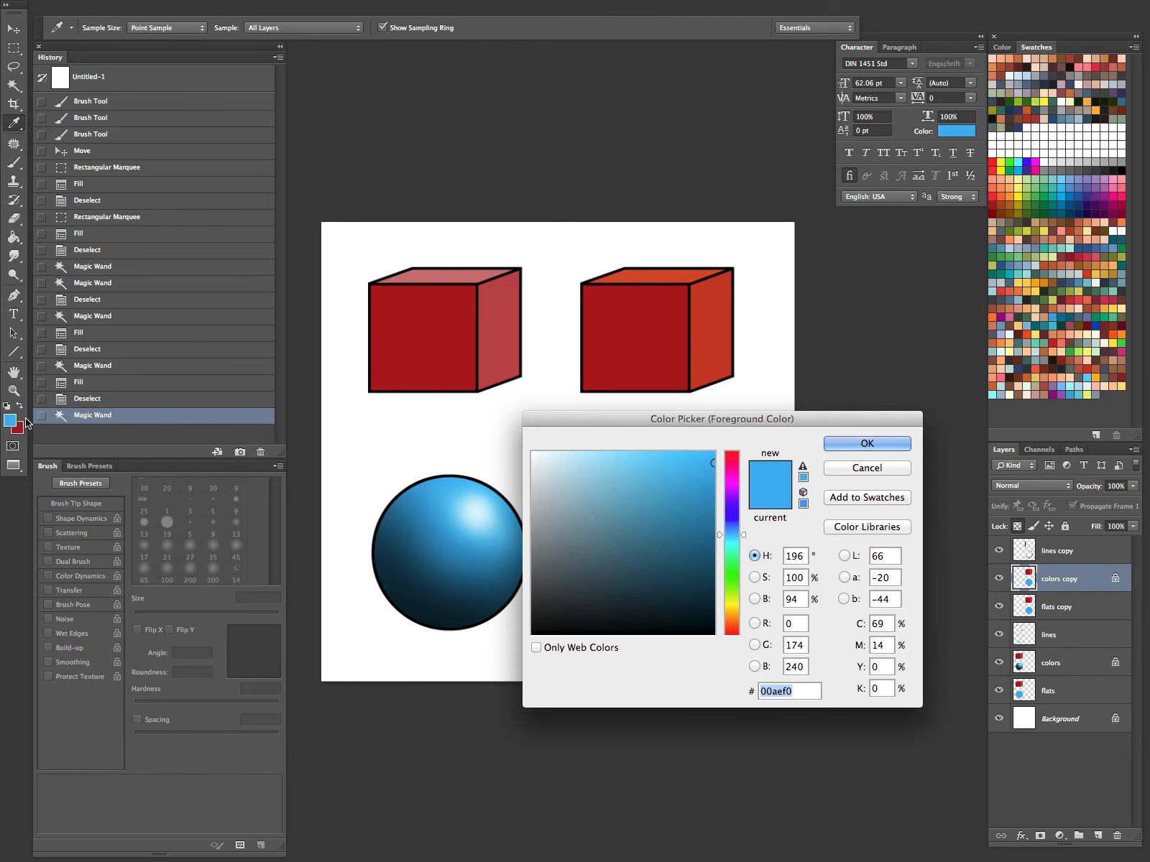
{"action": "left_click_drag", "start_coordinate": [709, 470], "coordinate": [708, 515]}
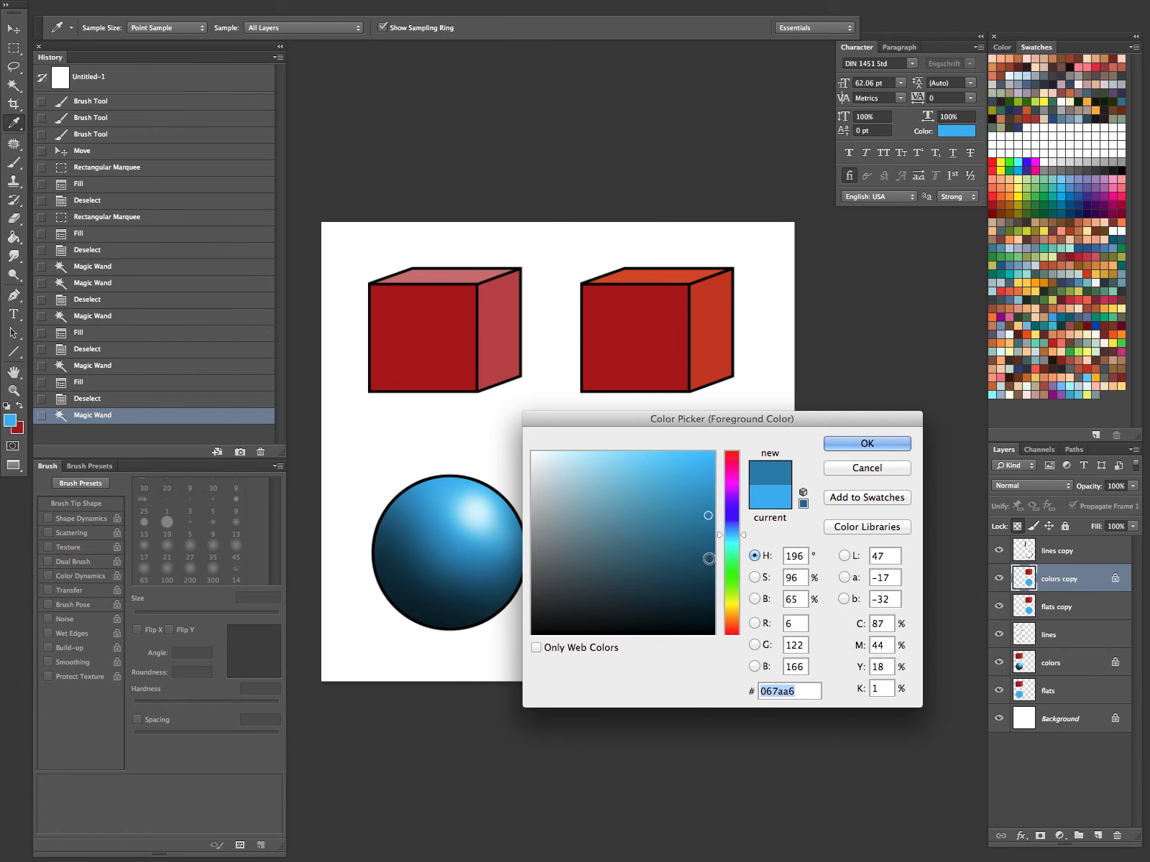
{"action": "left_click", "coordinate": [885, 444]}
{"action": "key", "text": "b"}
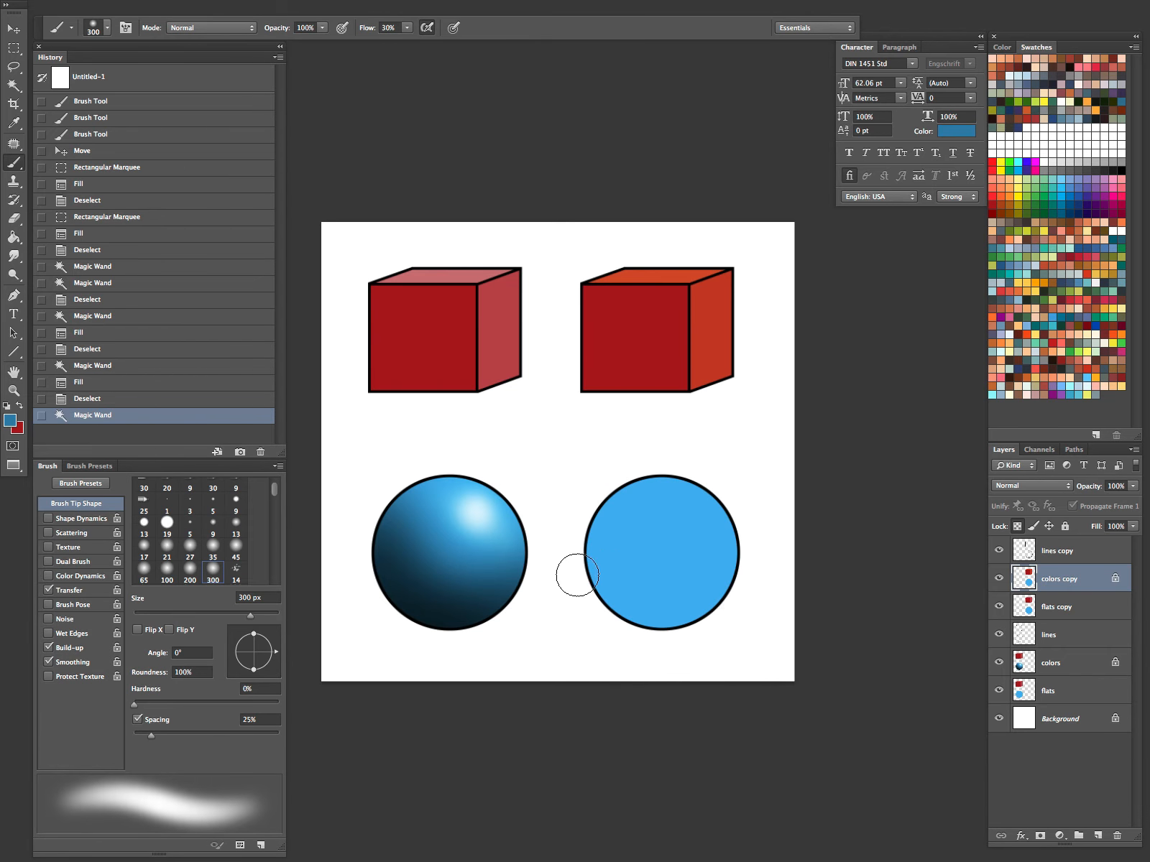
{"action": "mouse_move", "coordinate": [590, 557]}
{"action": "left_mouse_down"}
{"action": "mouse_move", "coordinate": [651, 637]}
{"action": "mouse_move", "coordinate": [581, 536]}
{"action": "mouse_move", "coordinate": [683, 626]}
{"action": "left_mouse_up"}
{"action": "left_click_drag", "start_coordinate": [764, 587], "coordinate": [668, 629]}
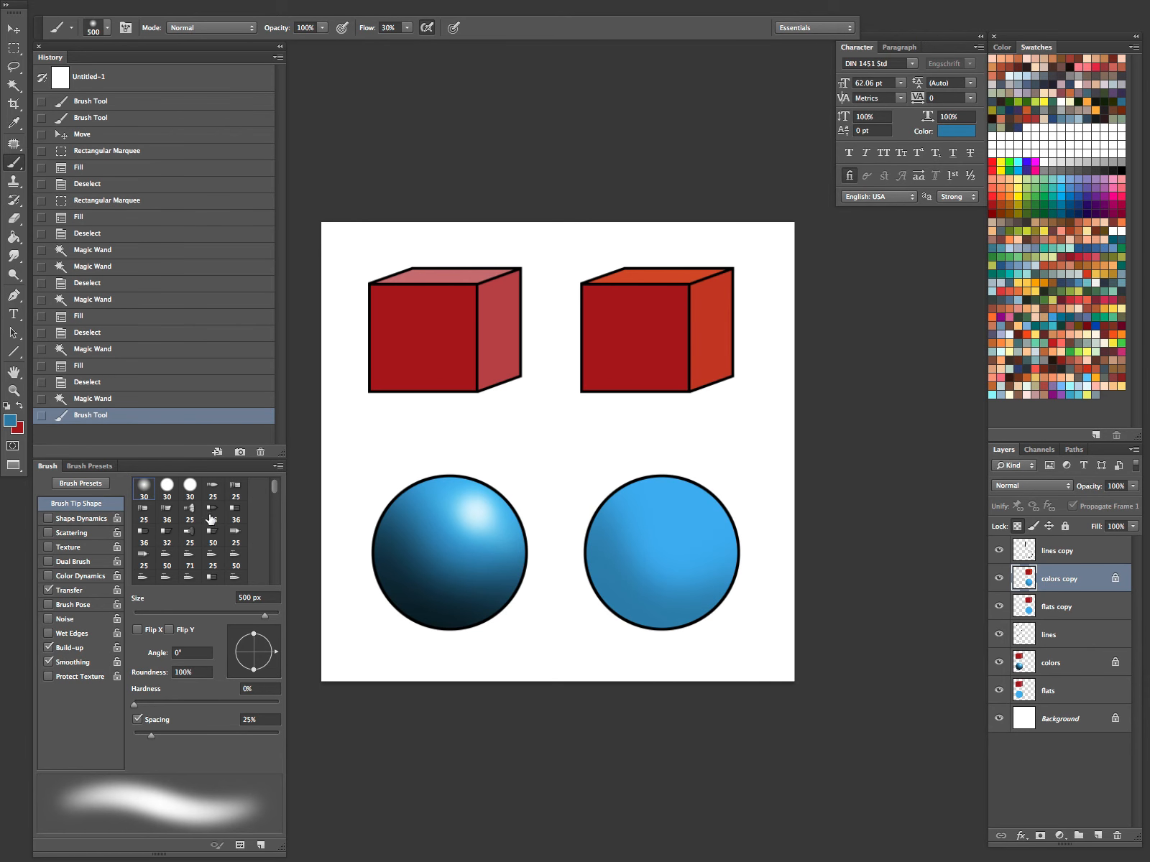
Step: Darken the foreground blue further and brush a deeper shadow along the copied sphere's bottom edge with the 500 px soft brush
{"action": "left_click", "coordinate": [7, 424]}
{"action": "left_click_drag", "start_coordinate": [709, 520], "coordinate": [713, 538]}
{"action": "left_click", "coordinate": [830, 446]}
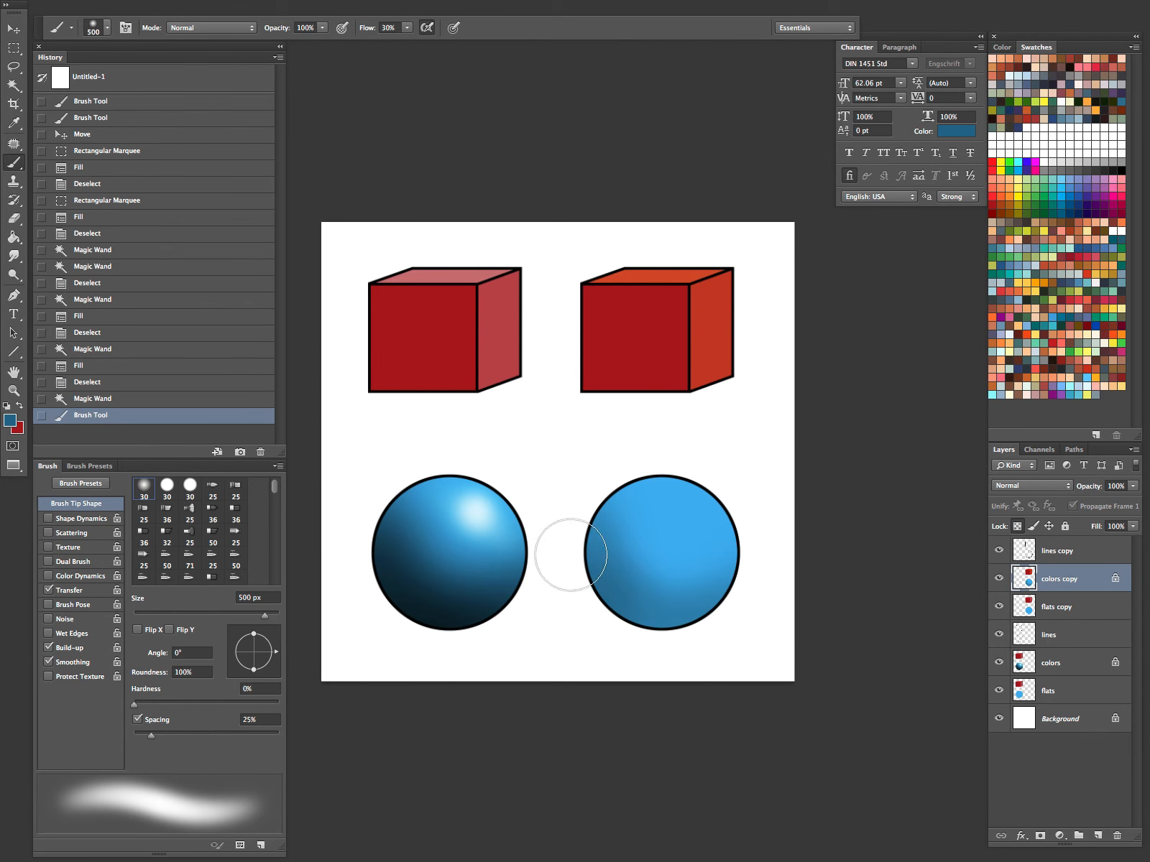
{"action": "mouse_move", "coordinate": [643, 633]}
{"action": "left_mouse_down"}
{"action": "mouse_move", "coordinate": [572, 546]}
{"action": "mouse_move", "coordinate": [707, 641]}
{"action": "left_mouse_up"}
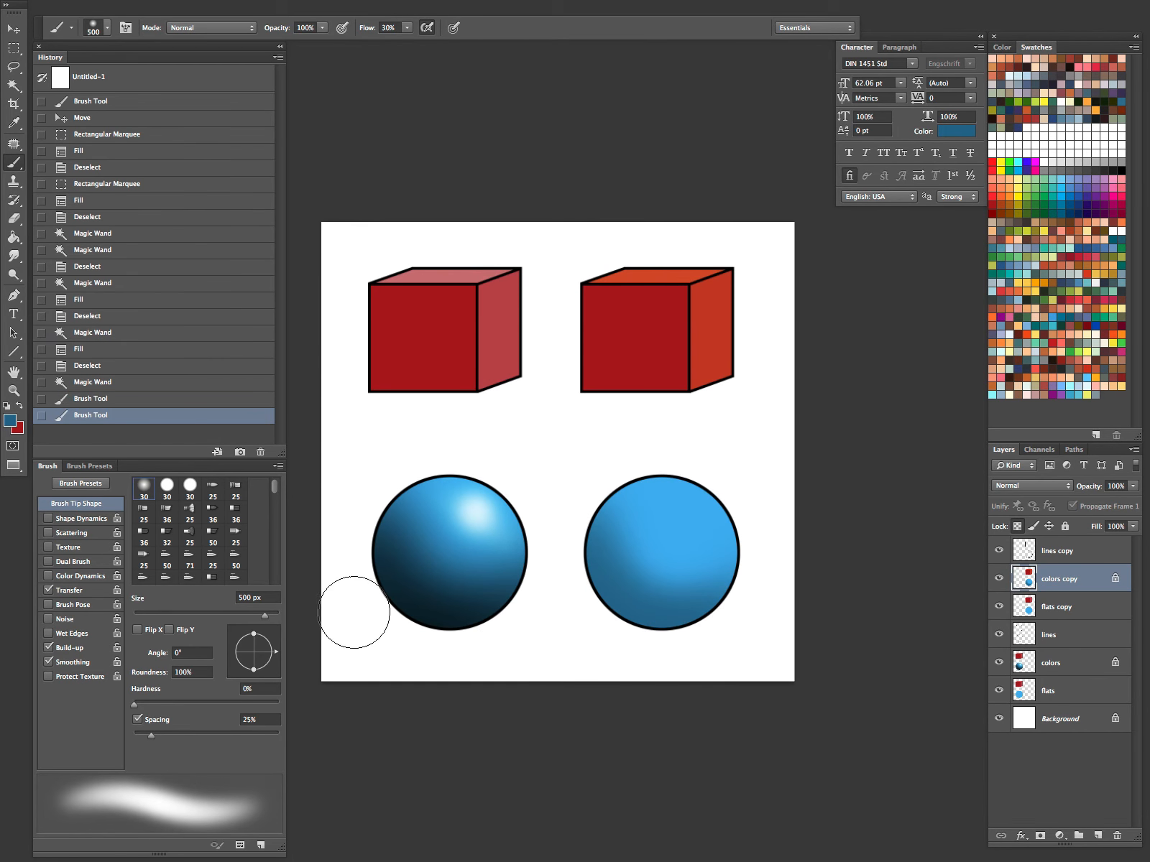
Step: Set the foreground to a very dark blue and brush the darkest shadow around the copied sphere's bottom and left edge
{"action": "left_click", "coordinate": [10, 422]}
{"action": "left_click_drag", "start_coordinate": [712, 539], "coordinate": [705, 567]}
{"action": "left_click", "coordinate": [867, 443]}
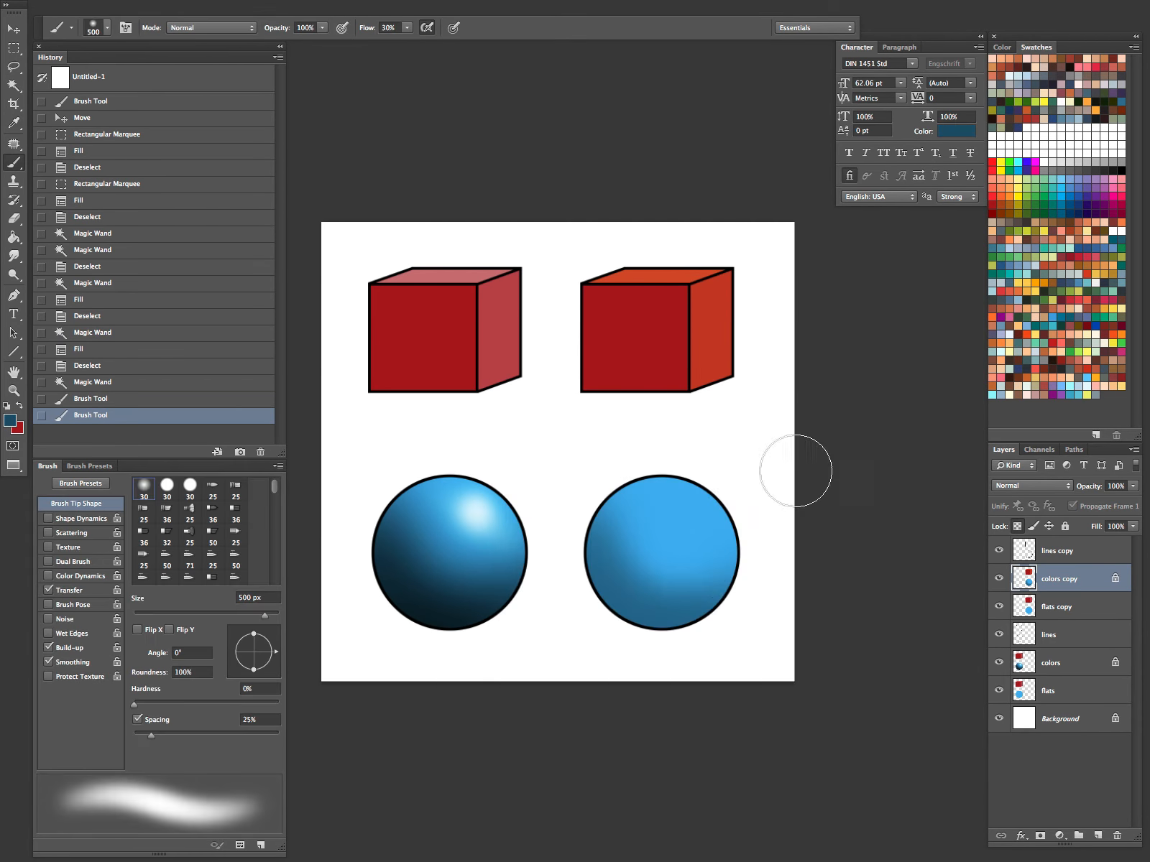
{"action": "mouse_move", "coordinate": [601, 601]}
{"action": "left_mouse_down"}
{"action": "mouse_move", "coordinate": [580, 579]}
{"action": "mouse_move", "coordinate": [705, 633]}
{"action": "mouse_move", "coordinate": [708, 624]}
{"action": "mouse_move", "coordinate": [603, 606]}
{"action": "mouse_move", "coordinate": [617, 607]}
{"action": "mouse_move", "coordinate": [593, 581]}
{"action": "mouse_move", "coordinate": [652, 633]}
{"action": "mouse_move", "coordinate": [581, 542]}
{"action": "mouse_move", "coordinate": [737, 623]}
{"action": "mouse_move", "coordinate": [588, 540]}
{"action": "mouse_move", "coordinate": [712, 614]}
{"action": "mouse_move", "coordinate": [677, 608]}
{"action": "mouse_move", "coordinate": [771, 575]}
{"action": "mouse_move", "coordinate": [647, 597]}
{"action": "mouse_move", "coordinate": [603, 535]}
{"action": "left_mouse_up"}
Step: Sample the sphere's light blue, brighten it and paint a soft highlight on the copied sphere's upper area with a 250 px brush
{"action": "left_click", "coordinate": [701, 514], "text": "alt"}
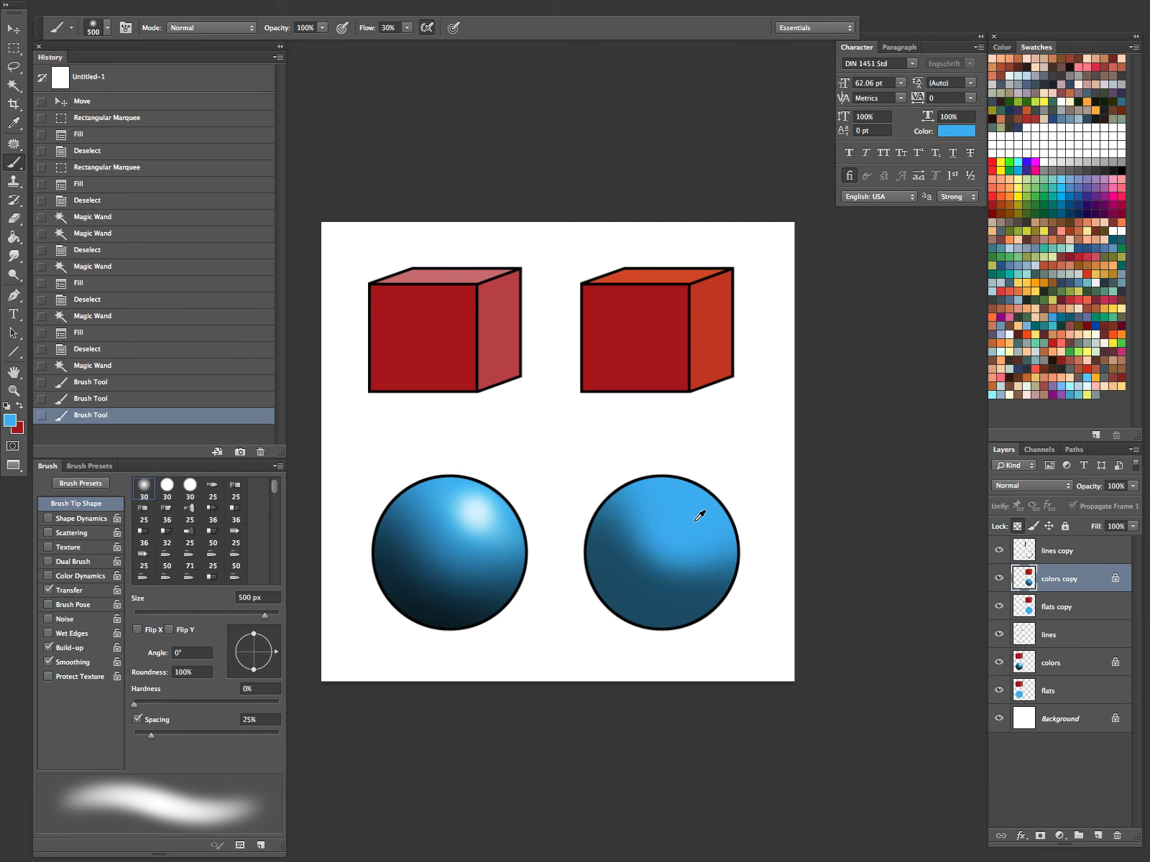
{"action": "left_click", "coordinate": [16, 417]}
{"action": "left_click_drag", "start_coordinate": [713, 463], "coordinate": [706, 452]}
{"action": "left_click", "coordinate": [875, 443]}
{"action": "key", "text": "bracketleft"}
{"action": "key", "text": "bracketleft"}
{"action": "key", "text": "bracketleft"}
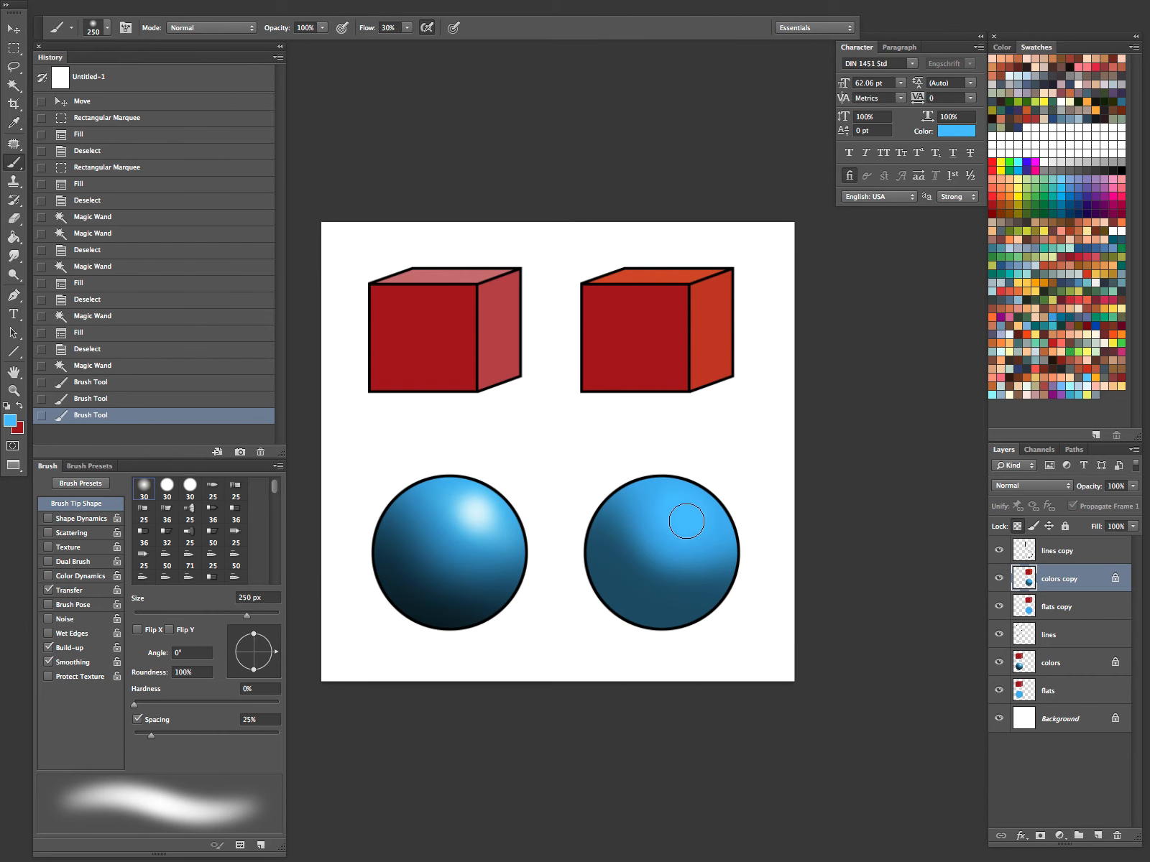
{"action": "left_click", "coordinate": [675, 508]}
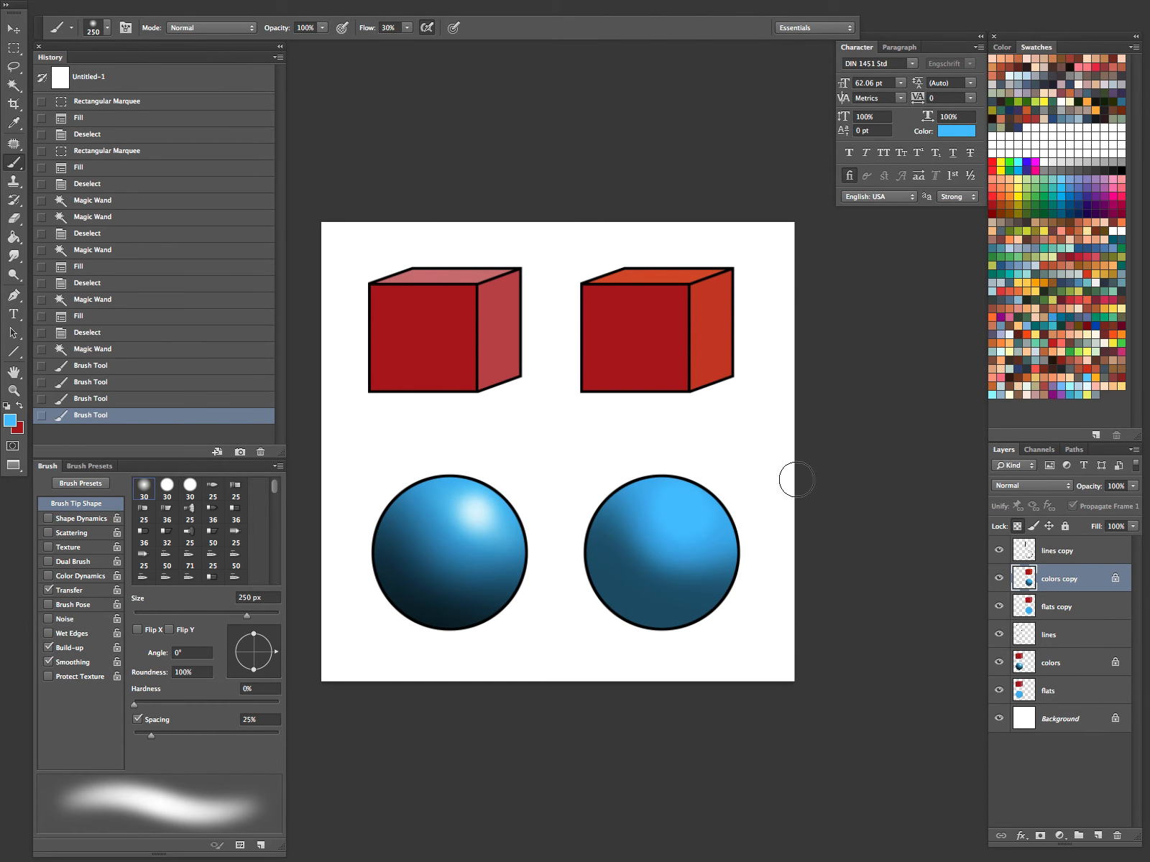
Step: Shift the foreground hue to cyan #0bdaff and brush it over the copied sphere's upper highlight area
{"action": "left_click", "coordinate": [13, 426]}
{"action": "left_click_drag", "start_coordinate": [746, 536], "coordinate": [743, 537]}
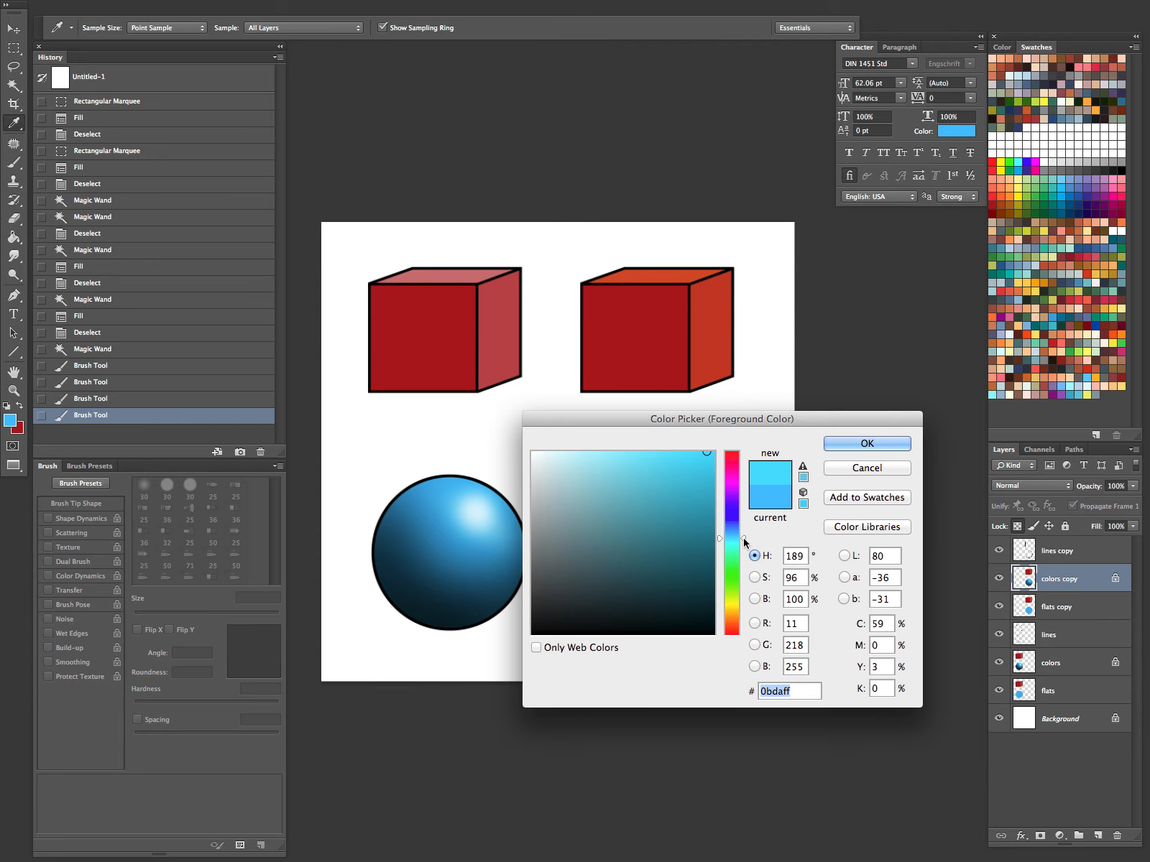
{"action": "left_click", "coordinate": [849, 445]}
{"action": "mouse_move", "coordinate": [693, 498]}
{"action": "left_mouse_down"}
{"action": "mouse_move", "coordinate": [659, 492]}
{"action": "mouse_move", "coordinate": [669, 502]}
{"action": "mouse_move", "coordinate": [658, 511]}
{"action": "mouse_move", "coordinate": [686, 535]}
{"action": "left_mouse_up"}
Step: Lighten the foreground to a paler cyan, shift its hue slightly toward green and paint the highlight's center with a smaller soft brush
{"action": "left_click", "coordinate": [13, 419]}
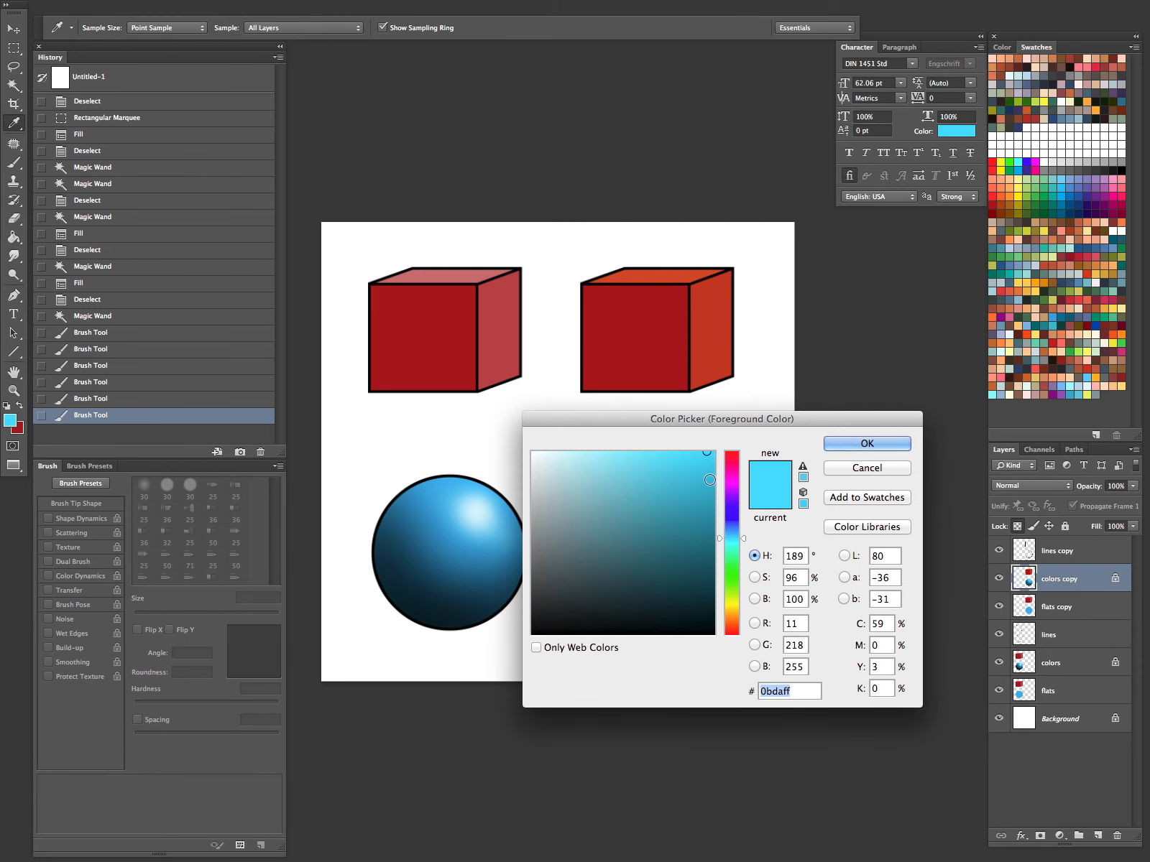
{"action": "left_click_drag", "start_coordinate": [703, 452], "coordinate": [672, 452]}
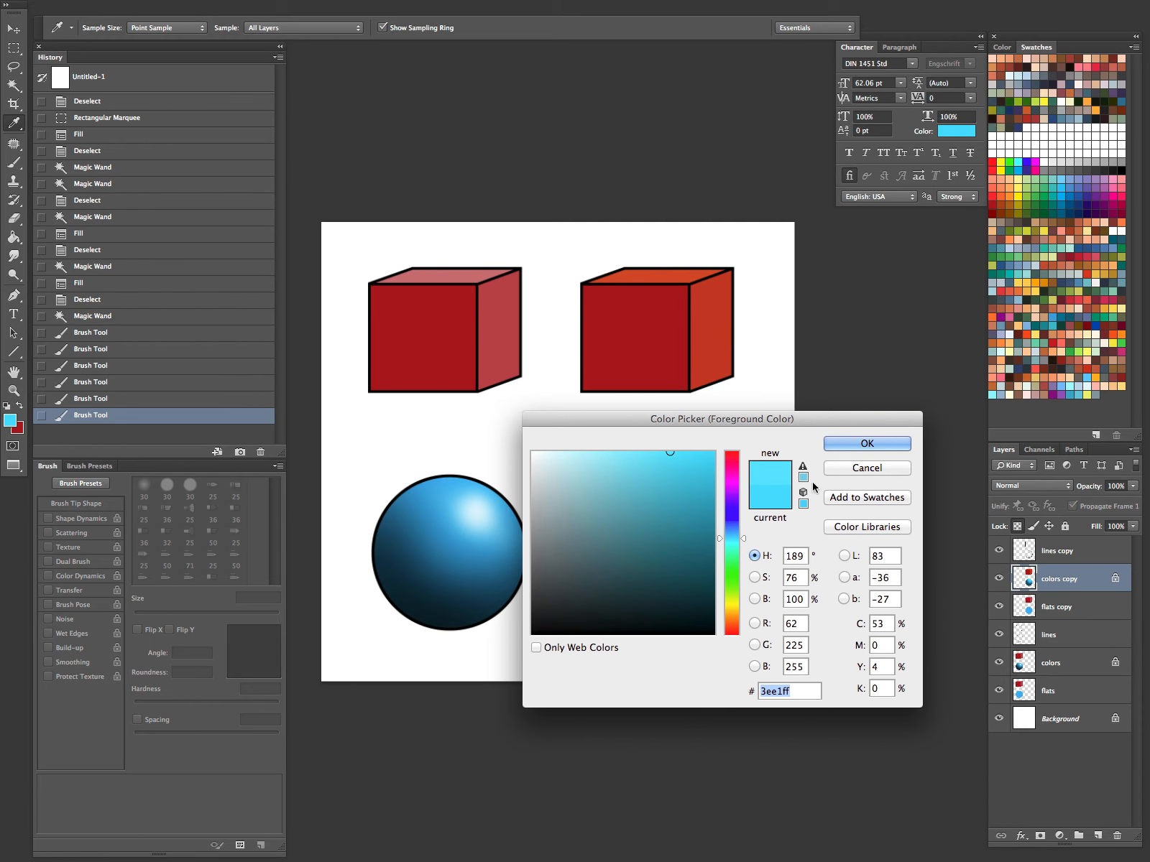
{"action": "left_click_drag", "start_coordinate": [739, 541], "coordinate": [741, 539]}
{"action": "left_click", "coordinate": [856, 445]}
{"action": "key", "text": "b"}
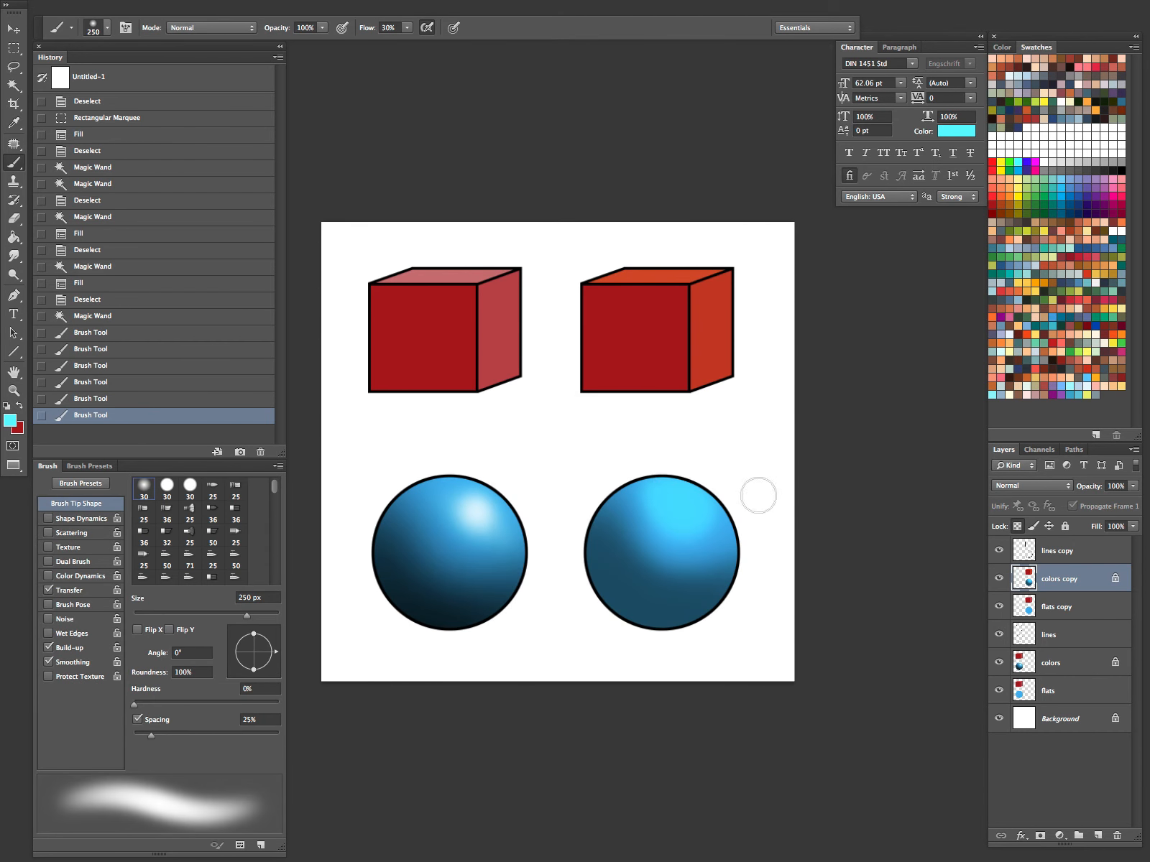
{"action": "key", "text": "bracketright"}
{"action": "key", "text": "bracketleft"}
{"action": "key", "text": "bracketleft"}
{"action": "left_click_drag", "start_coordinate": [683, 507], "coordinate": [679, 508]}
{"action": "key", "text": "bracketleft"}
{"action": "key", "text": "bracketleft"}
{"action": "key", "text": "bracketright"}
{"action": "key", "text": "bracketright"}
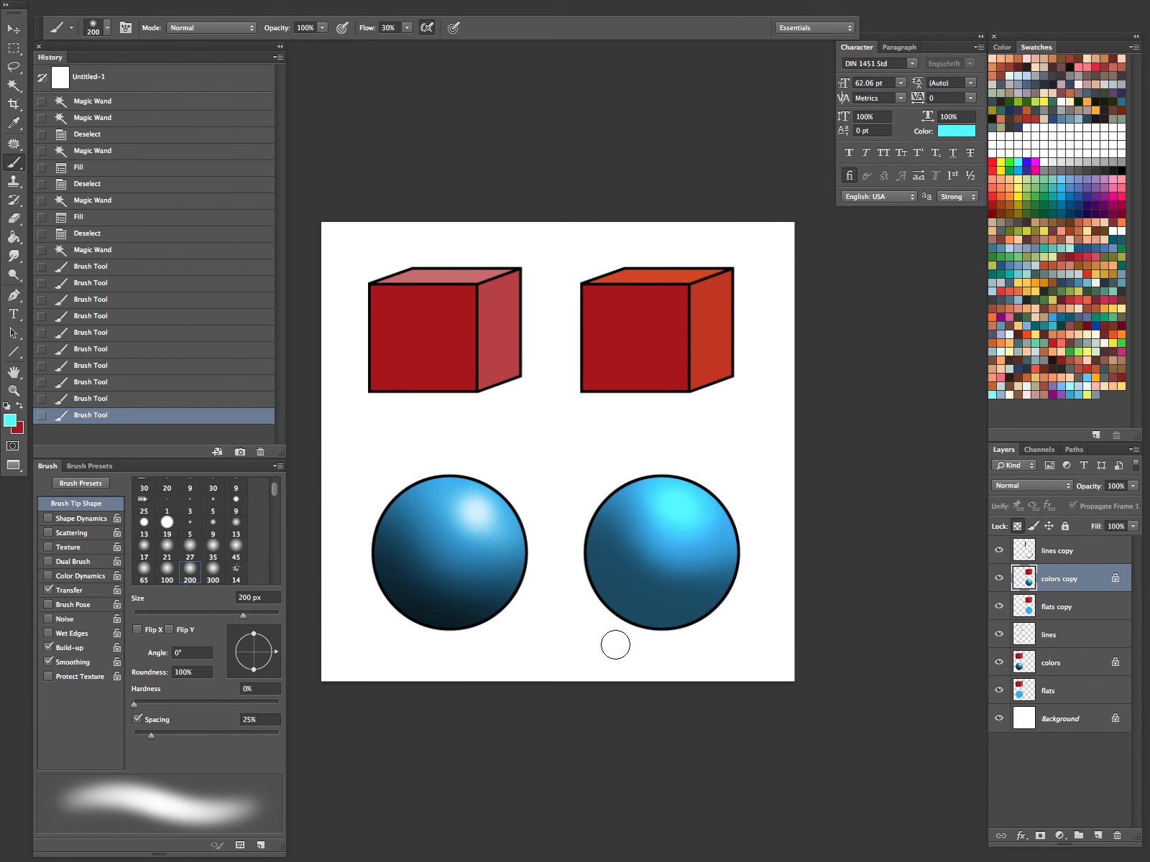
Step: Sample the copied sphere's dark blue shadow, darken it to #093a4c and brush it along the left and bottom edge with a 300 px soft brush
{"action": "left_click", "coordinate": [644, 608], "text": "alt"}
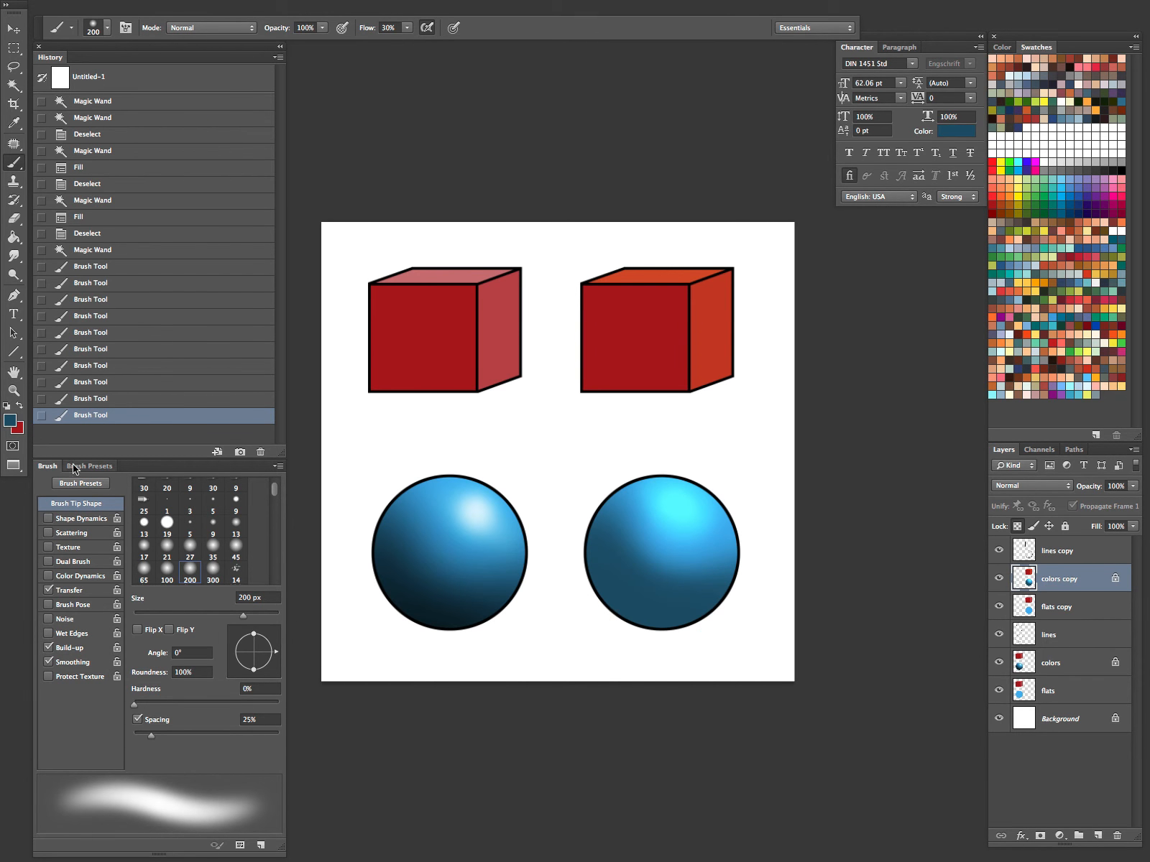
{"action": "left_click", "coordinate": [10, 420]}
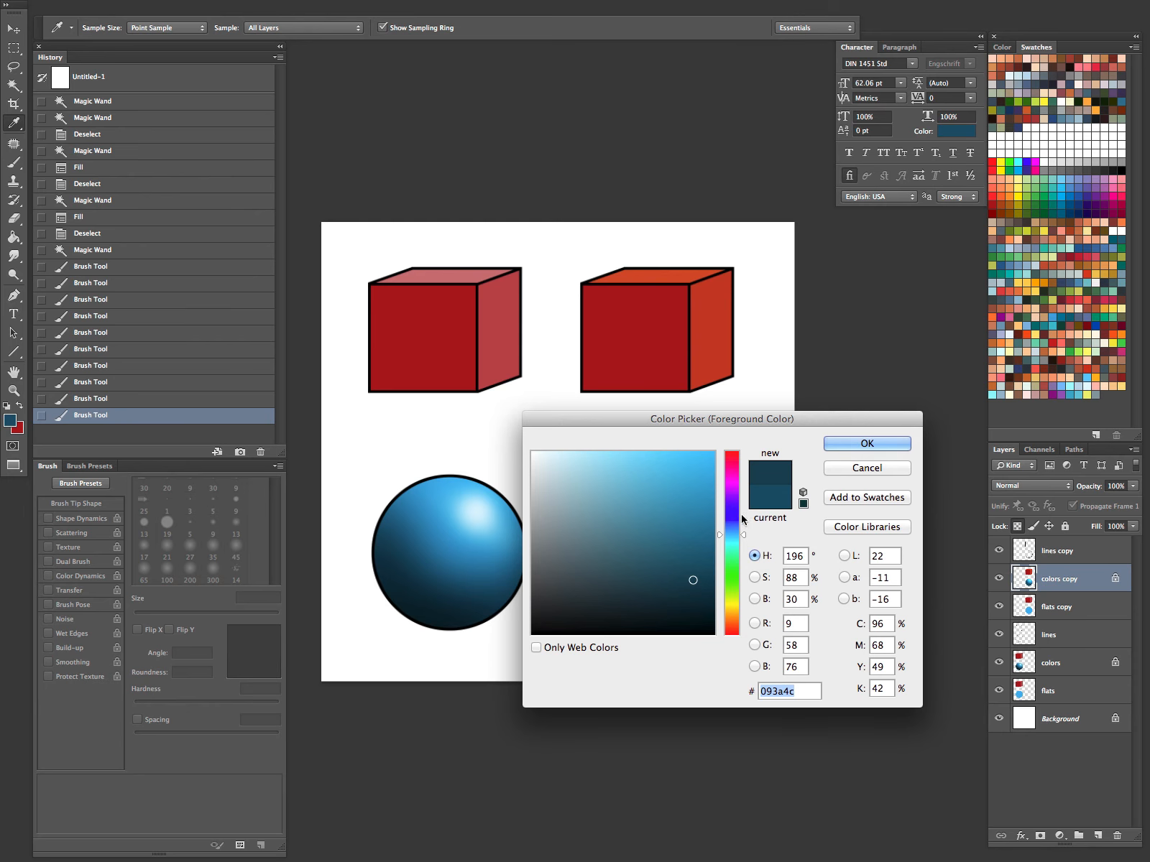
{"action": "key", "text": "Return"}
{"action": "key", "text": "bracketright"}
{"action": "key", "text": "bracketright"}
{"action": "key", "text": "bracketright"}
{"action": "key", "text": "bracketleft"}
{"action": "mouse_move", "coordinate": [587, 530]}
{"action": "left_mouse_down"}
{"action": "mouse_move", "coordinate": [609, 610]}
{"action": "mouse_move", "coordinate": [600, 577]}
{"action": "left_mouse_up"}
{"action": "mouse_move", "coordinate": [725, 627]}
{"action": "left_mouse_down"}
{"action": "mouse_move", "coordinate": [652, 619]}
{"action": "mouse_move", "coordinate": [584, 530]}
{"action": "mouse_move", "coordinate": [713, 630]}
{"action": "left_mouse_up"}
{"action": "left_click_drag", "start_coordinate": [621, 622], "coordinate": [559, 605]}
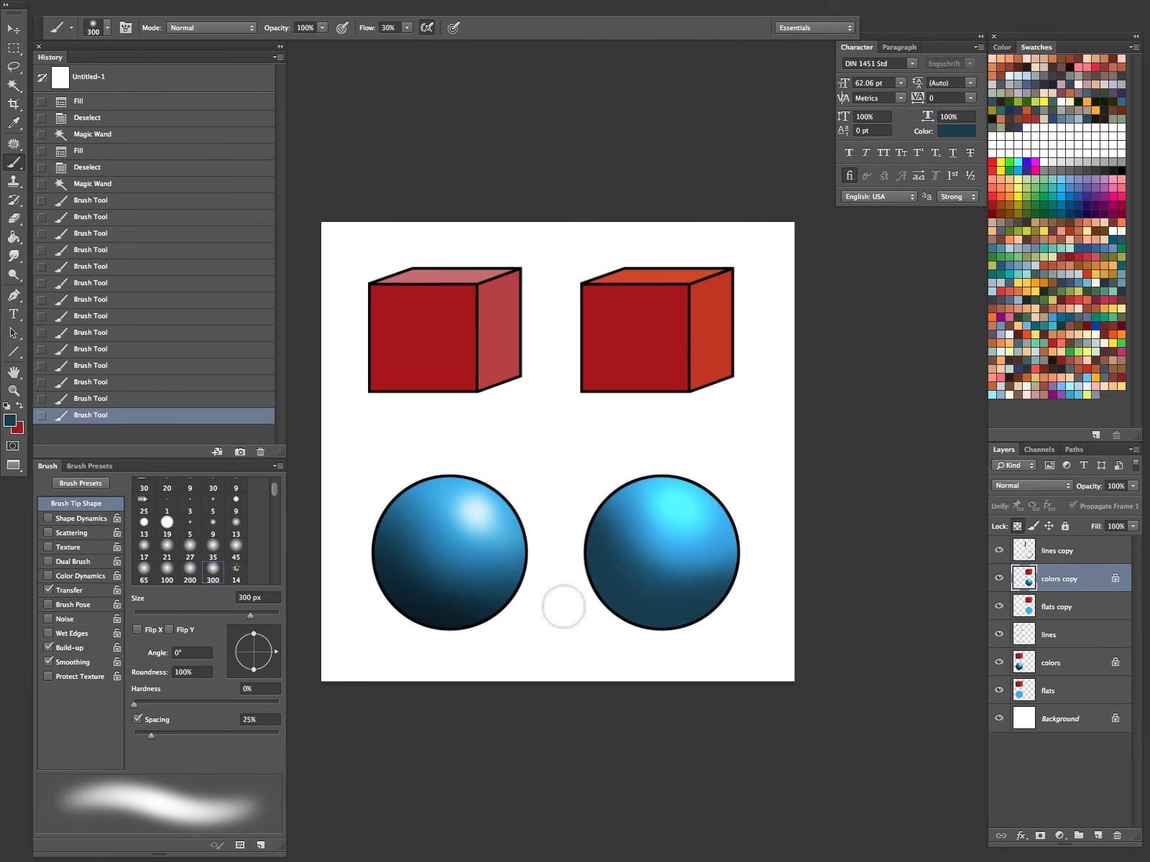
Step: Darken the foreground blue further and brush it along the copied sphere's bottom with a 400 px soft brush
{"action": "left_click", "coordinate": [10, 420]}
{"action": "left_click", "coordinate": [839, 443]}
{"action": "mouse_move", "coordinate": [685, 634]}
{"action": "left_mouse_down"}
{"action": "mouse_move", "coordinate": [568, 571]}
{"action": "mouse_move", "coordinate": [743, 627]}
{"action": "mouse_move", "coordinate": [782, 583]}
{"action": "left_mouse_up"}
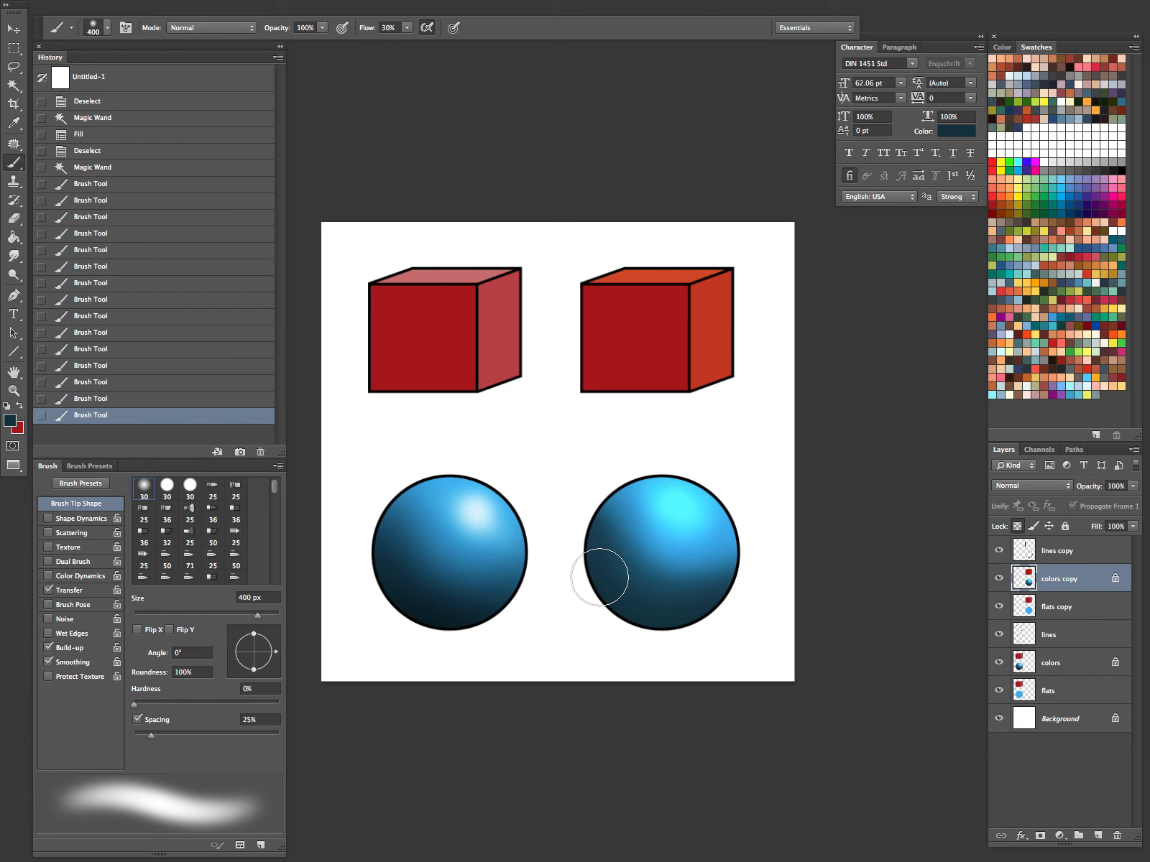
{"action": "key", "text": "Tab"}
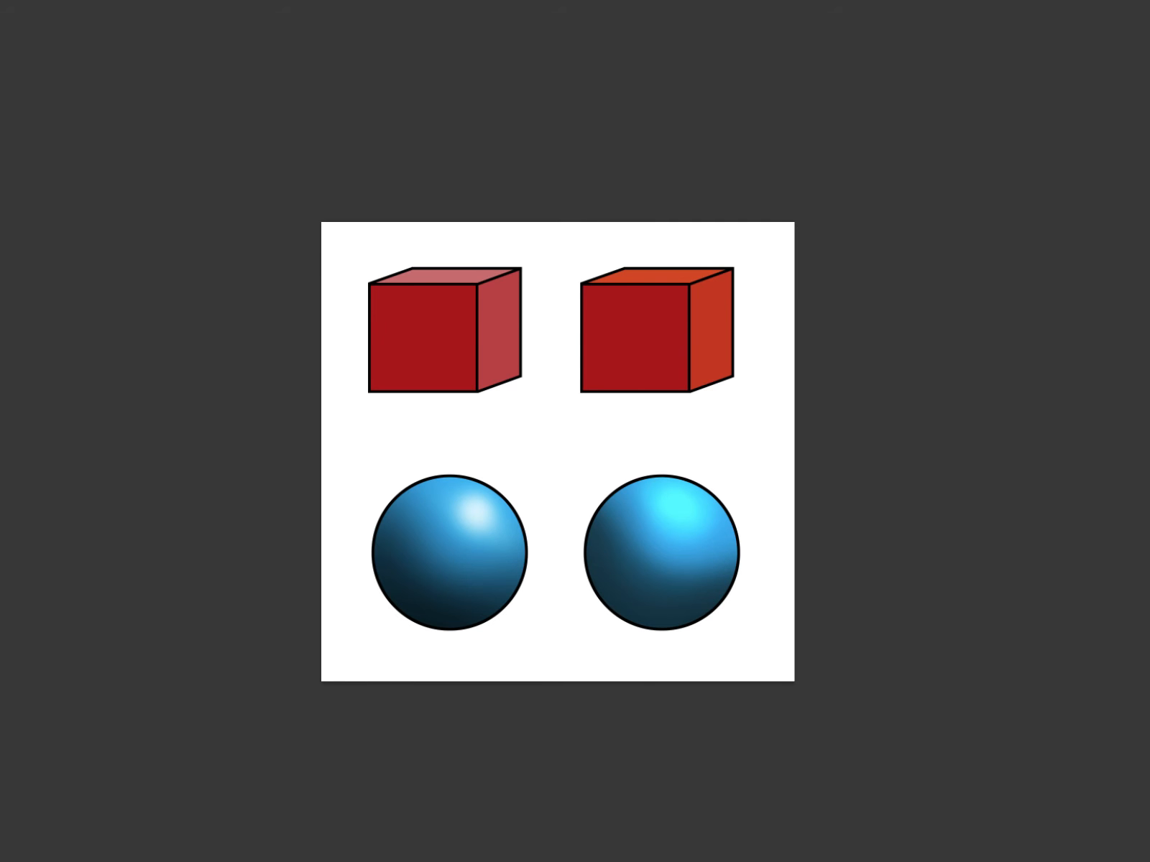
{"action": "key", "text": "Tab"}
Step: Switch to the gamut mask document, hide its limited palette mask and examine the whole color wheel
{"action": "key", "text": "ctrl+Tab"}
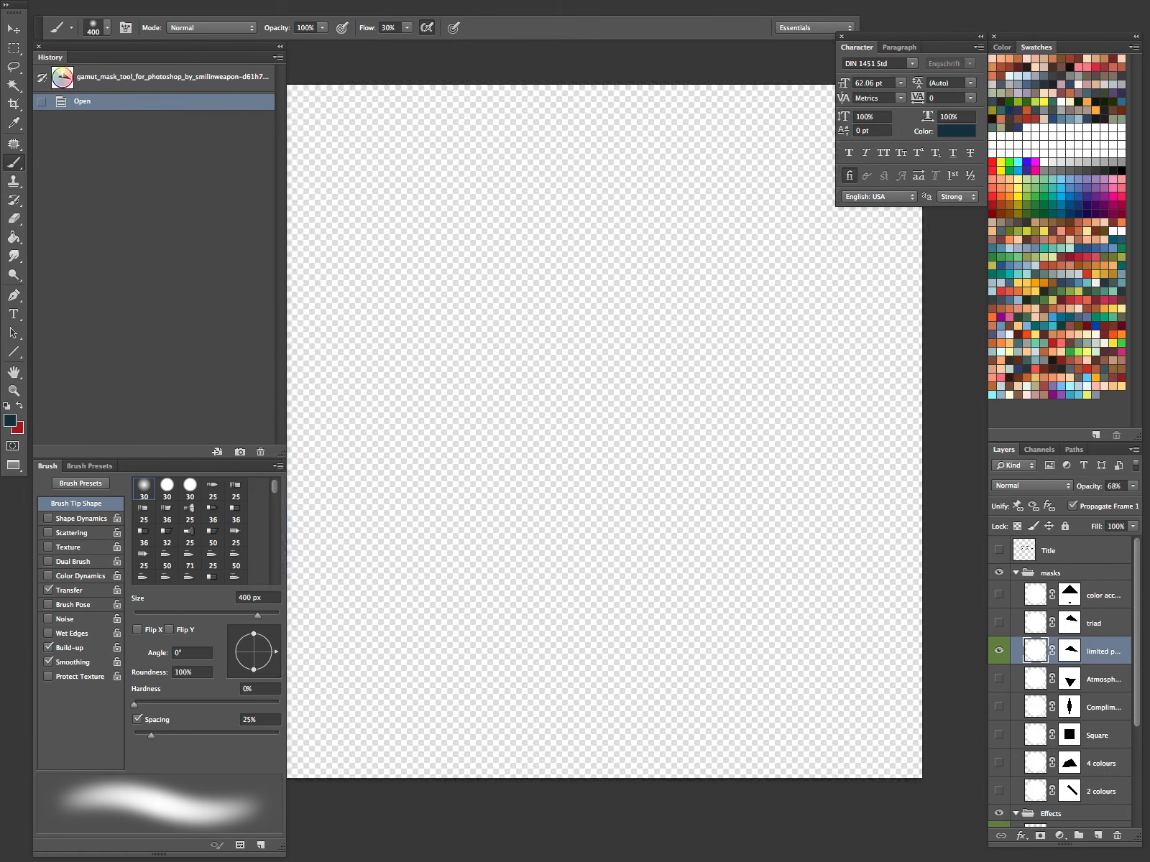
{"action": "left_click", "coordinate": [999, 651]}
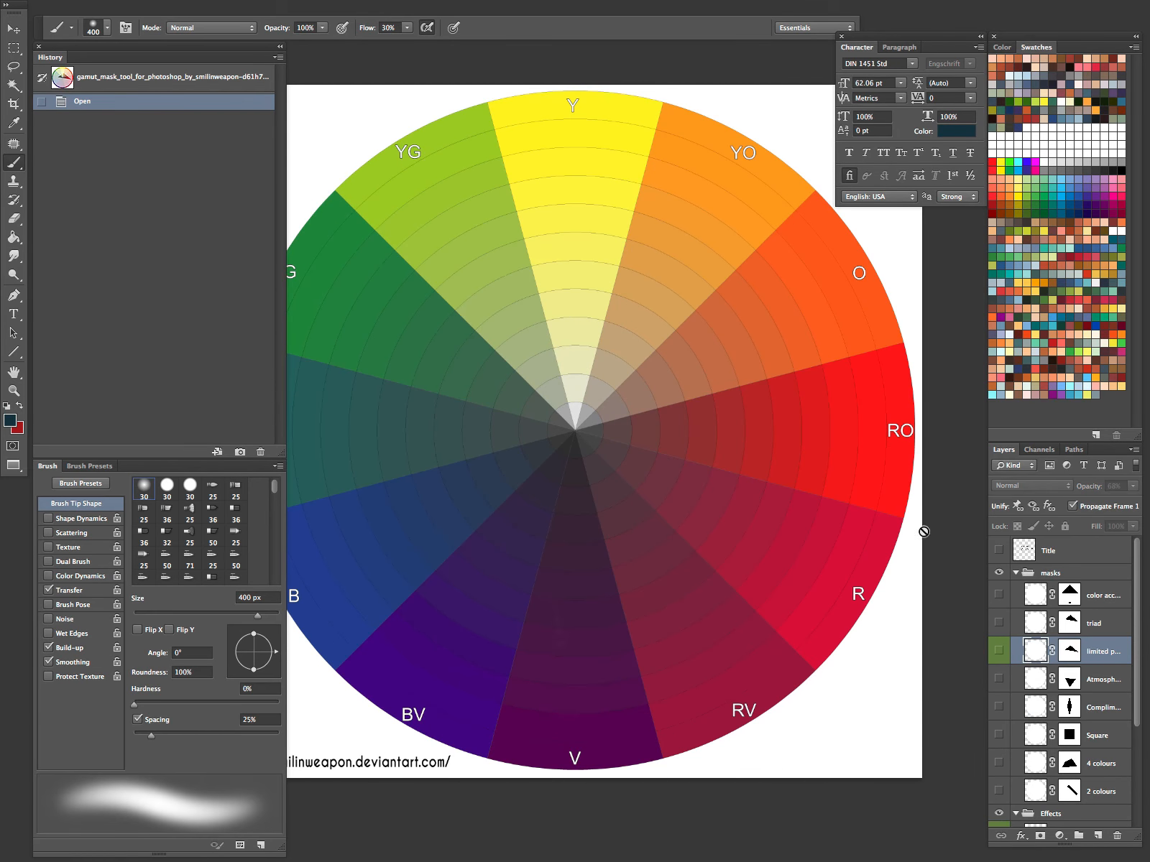
{"action": "key", "text": "Tab"}
{"action": "left_click_drag", "start_coordinate": [725, 523], "coordinate": [663, 569]}
{"action": "key", "text": "Tab"}
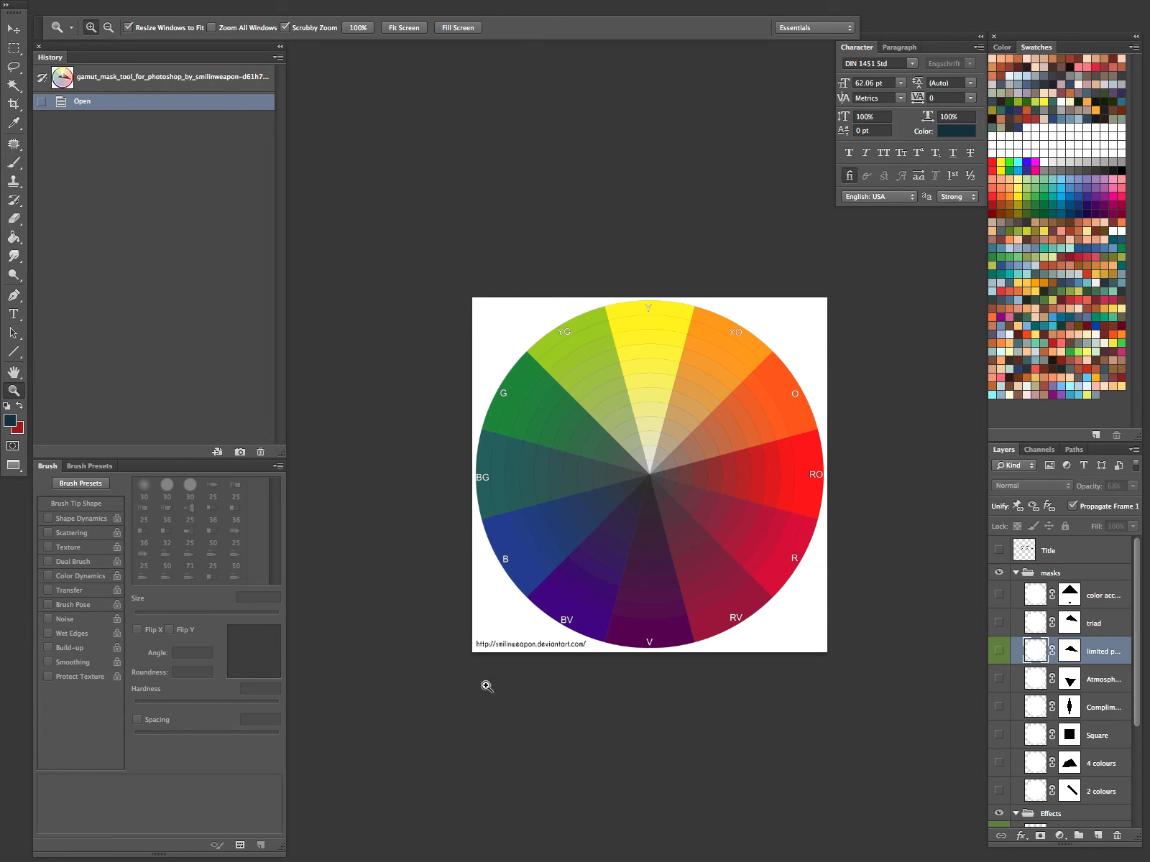
Step: Return to the cube and sphere drawing and show it in full-screen view
{"action": "key", "text": "f"}
{"action": "key", "text": "f"}
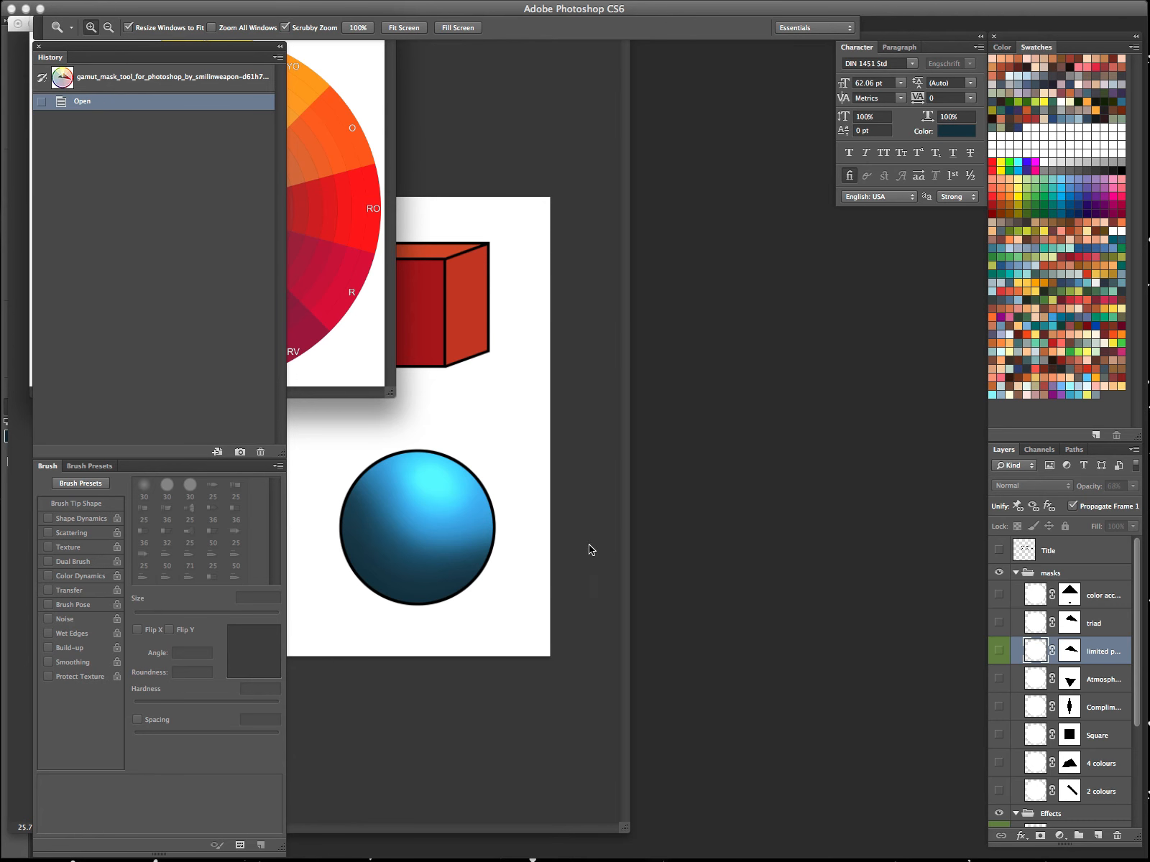
{"action": "left_click", "coordinate": [575, 248]}
{"action": "key", "text": "f"}
{"action": "left_click_drag", "start_coordinate": [684, 542], "coordinate": [706, 561]}
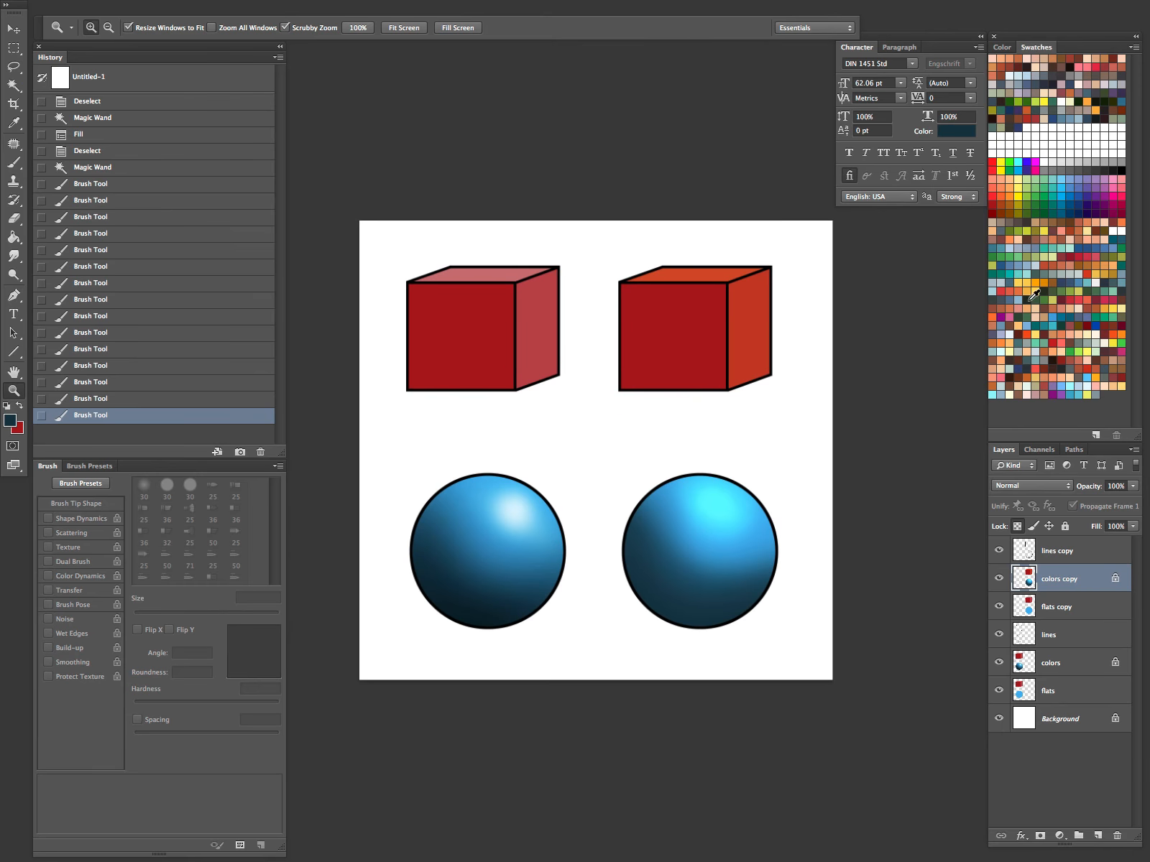
Step: Pick a bright orange swatch and try brushing reflected light over the copied sphere's lower shadow with a 700 px soft brush
{"action": "left_click", "coordinate": [996, 315]}
{"action": "key", "text": "b"}
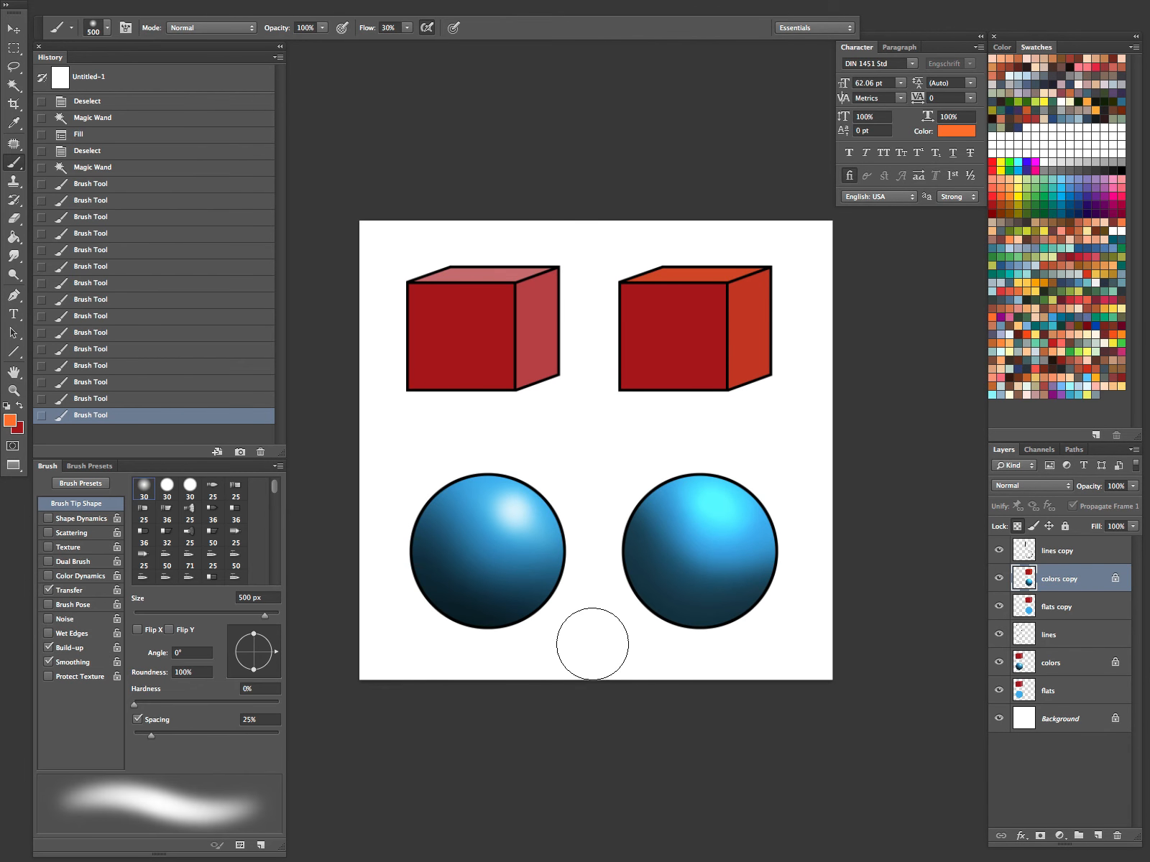
{"action": "mouse_move", "coordinate": [611, 565]}
{"action": "left_mouse_down"}
{"action": "mouse_move", "coordinate": [620, 605]}
{"action": "mouse_move", "coordinate": [758, 634]}
{"action": "left_mouse_up"}
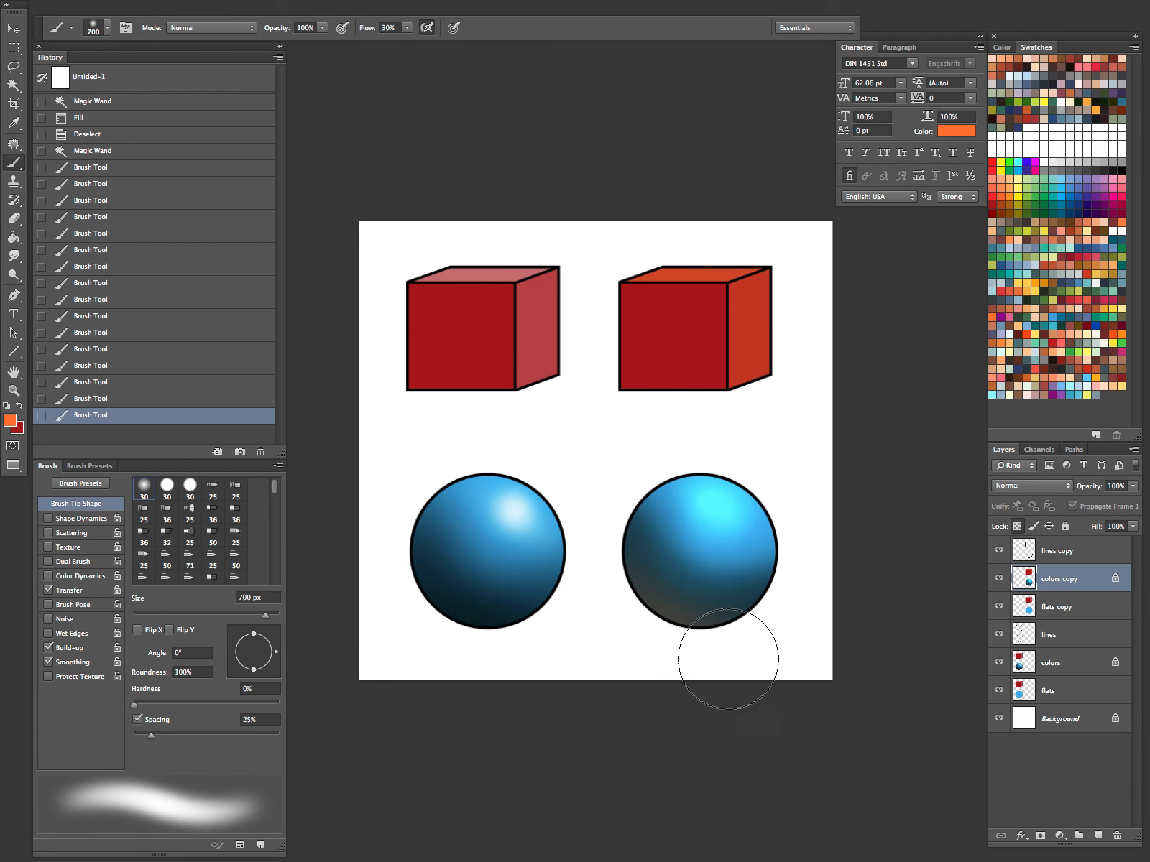
{"action": "key", "text": "super+z"}
{"action": "mouse_move", "coordinate": [616, 575]}
{"action": "left_mouse_down"}
{"action": "mouse_move", "coordinate": [628, 613]}
{"action": "mouse_move", "coordinate": [774, 626]}
{"action": "mouse_move", "coordinate": [666, 647]}
{"action": "mouse_move", "coordinate": [616, 550]}
{"action": "mouse_move", "coordinate": [677, 636]}
{"action": "left_mouse_up"}
{"action": "key", "text": "super+z"}
{"action": "left_click_drag", "start_coordinate": [605, 548], "coordinate": [596, 640]}
{"action": "left_click_drag", "start_coordinate": [698, 651], "coordinate": [760, 631]}
{"action": "mouse_move", "coordinate": [697, 683]}
{"action": "left_mouse_down"}
{"action": "mouse_move", "coordinate": [628, 607]}
{"action": "mouse_move", "coordinate": [589, 606]}
{"action": "left_mouse_up"}
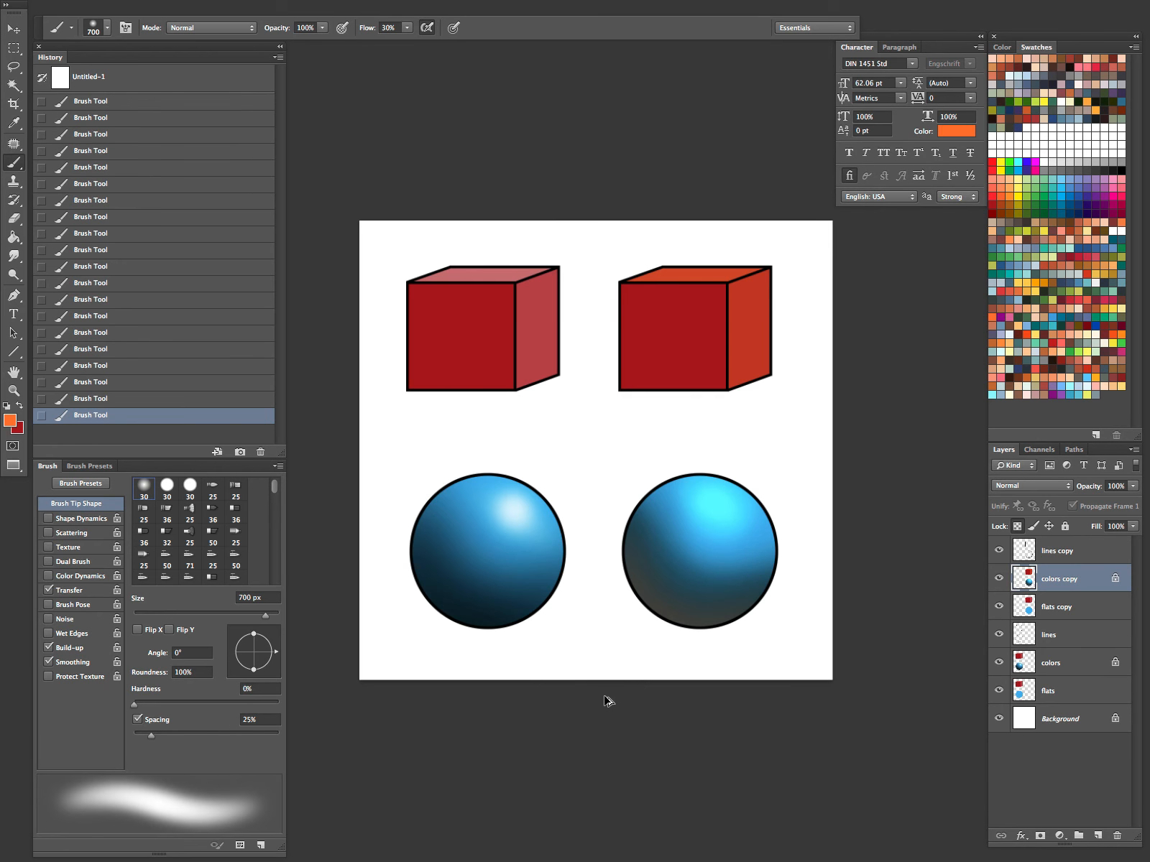
Step: Undo the orange strokes on the copied sphere's shadow
{"action": "key", "text": "alt+super+z"}
{"action": "key", "text": "alt+super+z"}
{"action": "key", "text": "alt+super+z"}
{"action": "key", "text": "alt+super+z"}
{"action": "key", "text": "alt+super+z"}
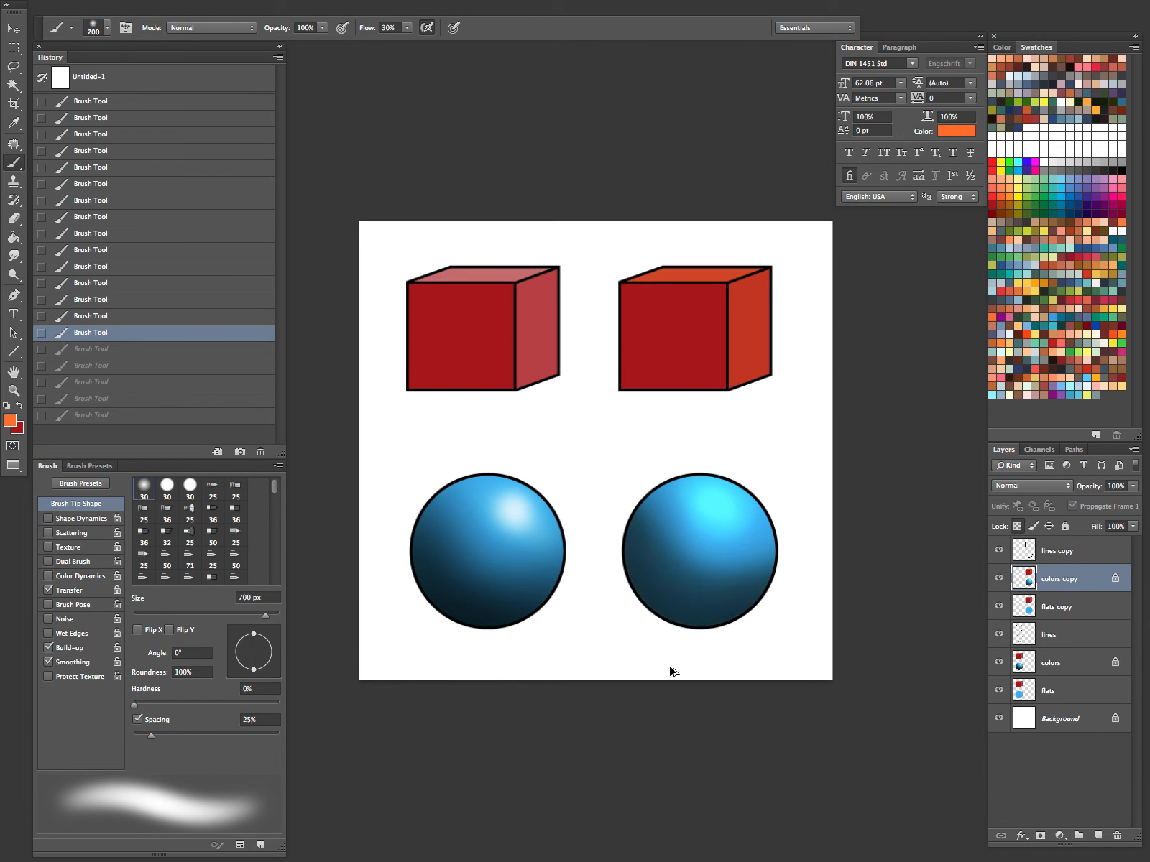
Step: Try brushing orange along the copied sphere's left and bottom edge with a smaller 500 px soft brush, and undo the strokes
{"action": "key", "text": "bracketleft"}
{"action": "key", "text": "bracketleft"}
{"action": "key", "text": "bracketleft"}
{"action": "mouse_move", "coordinate": [608, 528]}
{"action": "left_mouse_down"}
{"action": "mouse_move", "coordinate": [716, 648]}
{"action": "mouse_move", "coordinate": [673, 633]}
{"action": "mouse_move", "coordinate": [757, 658]}
{"action": "mouse_move", "coordinate": [710, 651]}
{"action": "mouse_move", "coordinate": [617, 542]}
{"action": "mouse_move", "coordinate": [616, 593]}
{"action": "mouse_move", "coordinate": [793, 654]}
{"action": "mouse_move", "coordinate": [744, 644]}
{"action": "mouse_move", "coordinate": [820, 595]}
{"action": "left_mouse_up"}
{"action": "key", "text": "bracketright"}
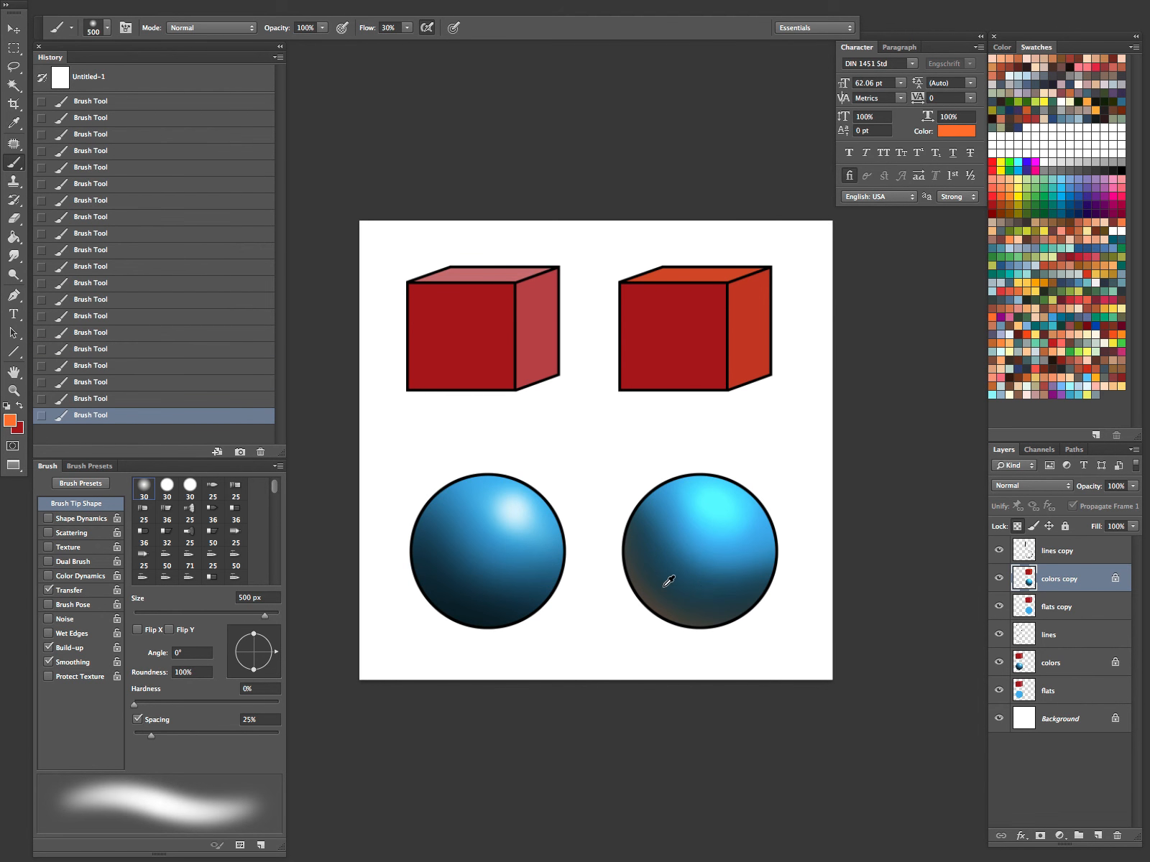
{"action": "key", "text": "alt+super+z"}
{"action": "key", "text": "alt+super+z"}
{"action": "key", "text": "alt+super+z"}
{"action": "key", "text": "alt+super+z"}
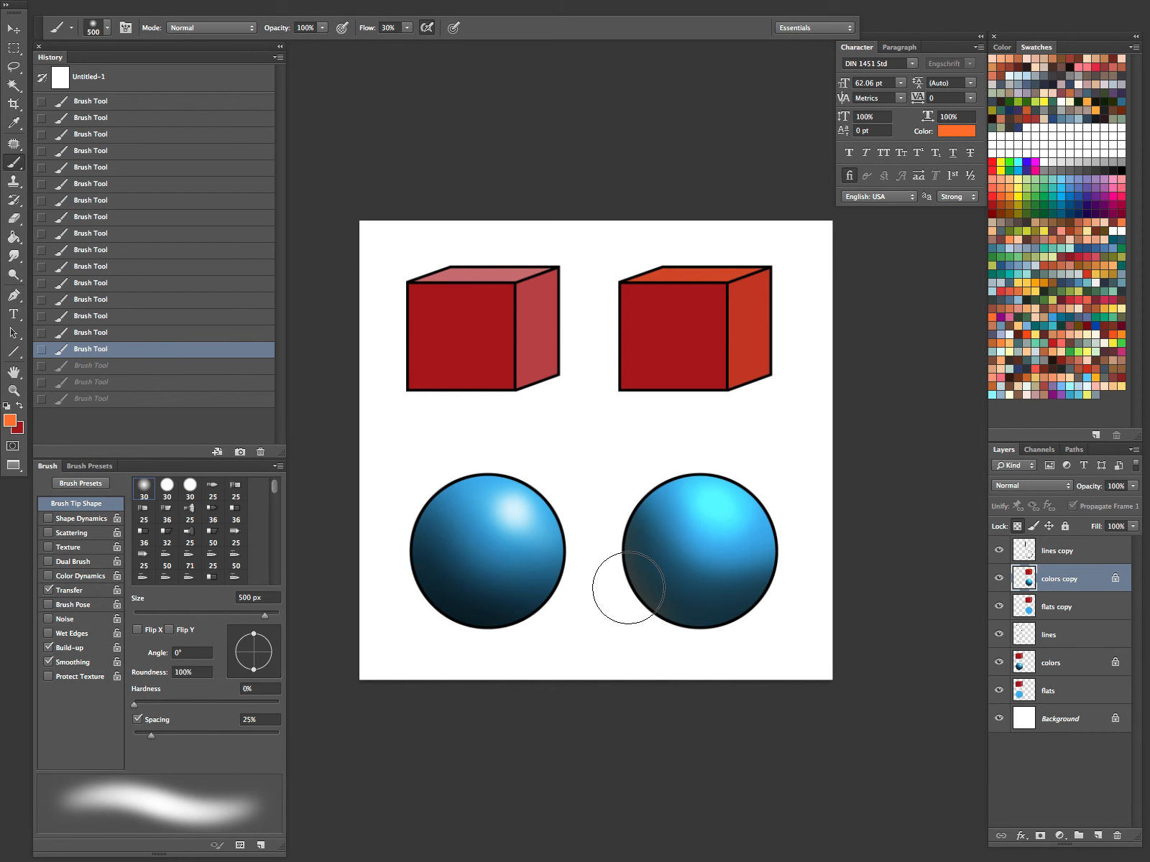
Step: Paint a faint orange reflected light along the copied sphere's lower edge with a 300 px soft brush
{"action": "left_click_drag", "start_coordinate": [698, 439], "coordinate": [516, 287]}
{"action": "mouse_move", "coordinate": [435, 414]}
{"action": "left_mouse_down"}
{"action": "mouse_move", "coordinate": [419, 372]}
{"action": "mouse_move", "coordinate": [560, 480]}
{"action": "mouse_move", "coordinate": [515, 480]}
{"action": "mouse_move", "coordinate": [438, 388]}
{"action": "mouse_move", "coordinate": [485, 455]}
{"action": "mouse_move", "coordinate": [452, 432]}
{"action": "mouse_move", "coordinate": [478, 452]}
{"action": "mouse_move", "coordinate": [586, 454]}
{"action": "left_mouse_up"}
{"action": "key", "text": "alt+super+z"}
{"action": "key", "text": "alt+super+z"}
{"action": "key", "text": "alt+super+z"}
{"action": "key", "text": "bracketleft"}
{"action": "key", "text": "bracketleft"}
{"action": "left_click_drag", "start_coordinate": [483, 464], "coordinate": [572, 466]}
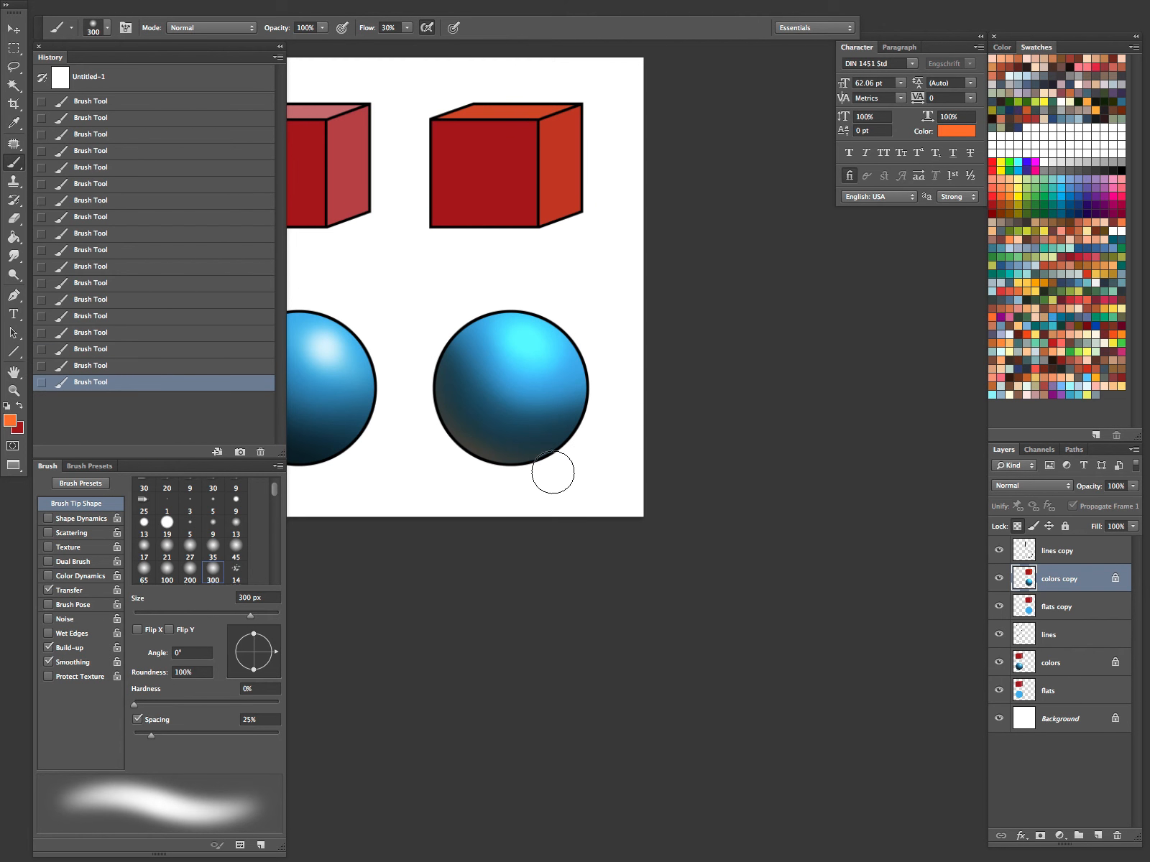
Step: Sample shadow tones from the copied sphere and brush them over the orange reflection to blend it in
{"action": "left_click", "coordinate": [541, 450], "text": "alt"}
{"action": "mouse_move", "coordinate": [454, 394]}
{"action": "left_mouse_down"}
{"action": "mouse_move", "coordinate": [498, 460]}
{"action": "mouse_move", "coordinate": [534, 463]}
{"action": "mouse_move", "coordinate": [487, 444]}
{"action": "mouse_move", "coordinate": [543, 452]}
{"action": "left_mouse_up"}
{"action": "left_click", "coordinate": [475, 449], "text": "alt"}
{"action": "mouse_move", "coordinate": [437, 397]}
{"action": "left_mouse_down"}
{"action": "mouse_move", "coordinate": [539, 459]}
{"action": "mouse_move", "coordinate": [589, 452]}
{"action": "mouse_move", "coordinate": [471, 432]}
{"action": "left_mouse_up"}
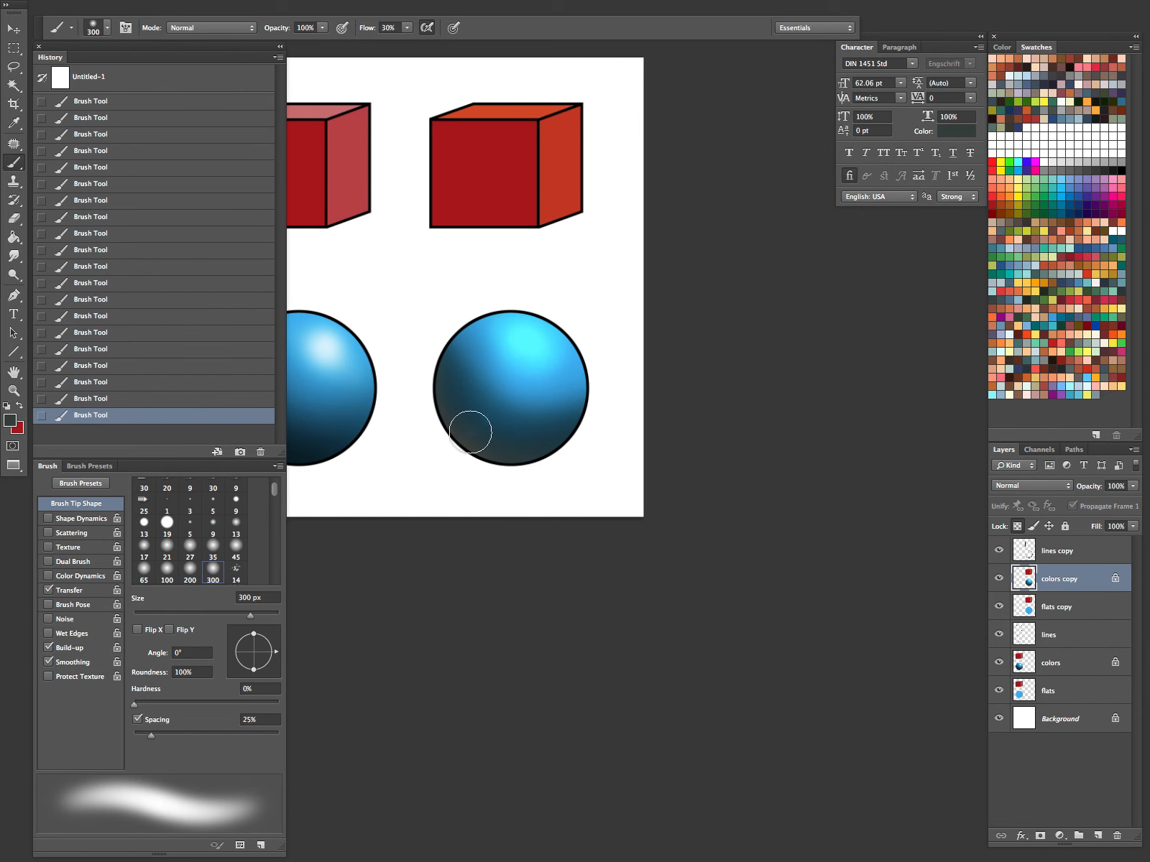
Step: Sample the blended tone at the copied sphere's lower-left edge and examine its hue and saturation in the Color Picker
{"action": "left_click", "coordinate": [482, 420], "text": "alt"}
{"action": "key", "text": "z"}
{"action": "left_click_drag", "start_coordinate": [508, 444], "coordinate": [485, 462]}
{"action": "key", "text": "i"}
{"action": "left_click", "coordinate": [468, 447]}
{"action": "left_click", "coordinate": [10, 420]}
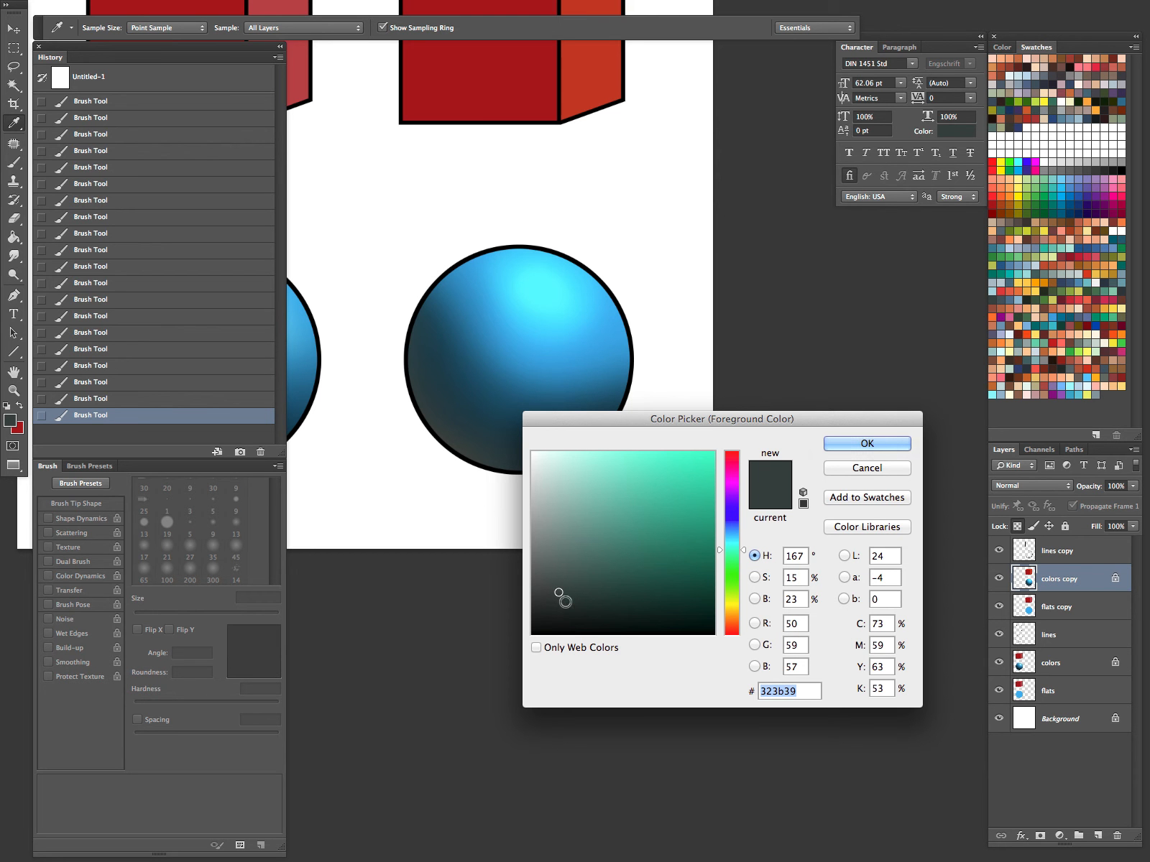
{"action": "left_click", "coordinate": [872, 446]}
{"action": "left_click_drag", "start_coordinate": [565, 418], "coordinate": [586, 579]}
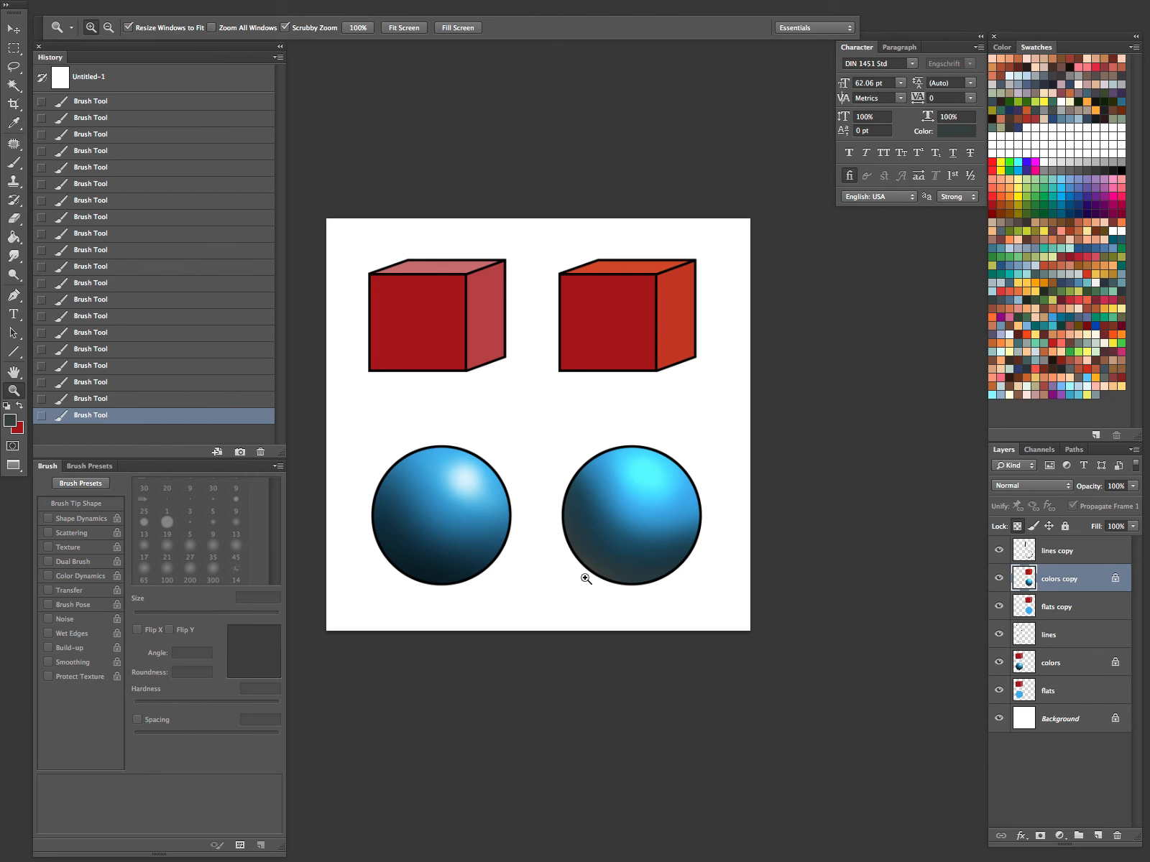
Step: Sample the sphere's flat blue, select a rectangle around the copied sphere and fill the sphere with that blue on the colors copy layer
{"action": "left_click", "coordinate": [999, 579]}
{"action": "left_click", "coordinate": [999, 579]}
{"action": "key", "text": "i"}
{"action": "left_click", "coordinate": [678, 509]}
{"action": "key", "text": "m"}
{"action": "left_click_drag", "start_coordinate": [706, 425], "coordinate": [555, 585]}
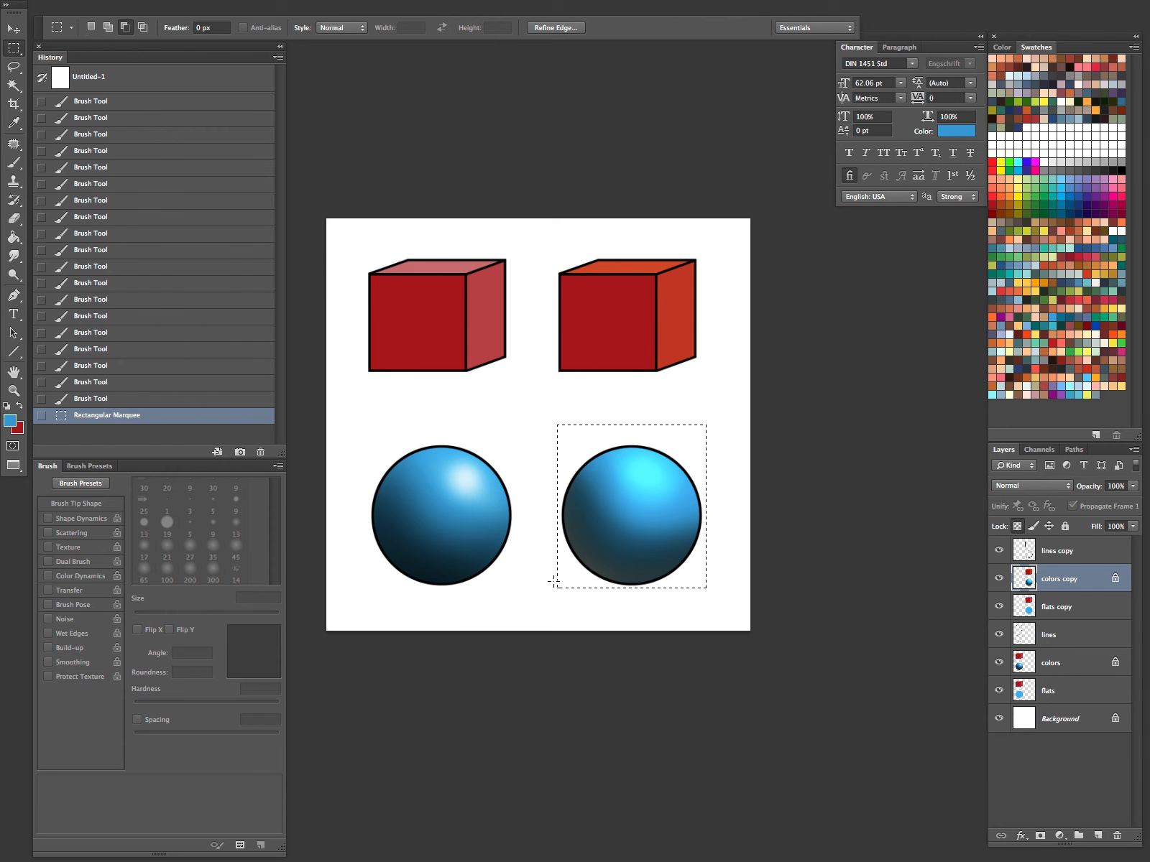
{"action": "key", "text": "alt+BackSpace"}
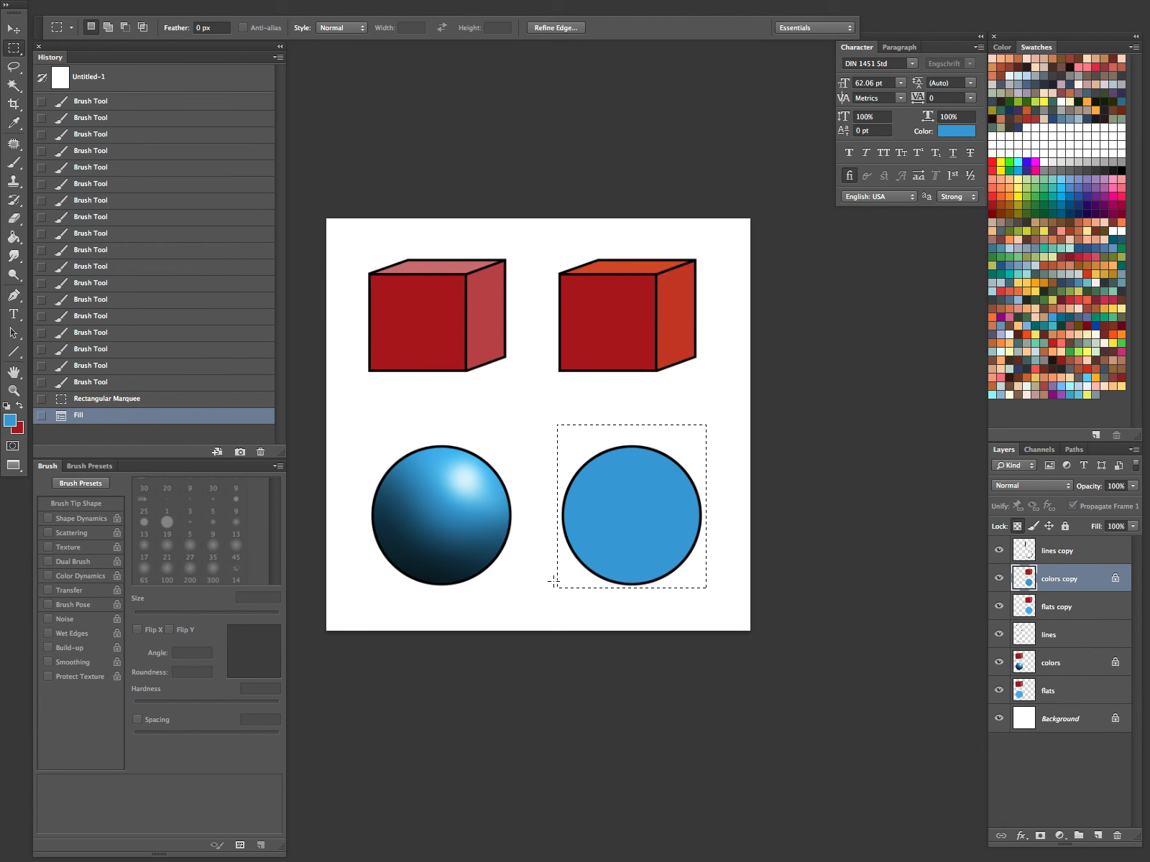
Step: Set the foreground to dark blue #0d5d7c and brush a soft shadow over the copied sphere's left and lower area
{"action": "key", "text": "b"}
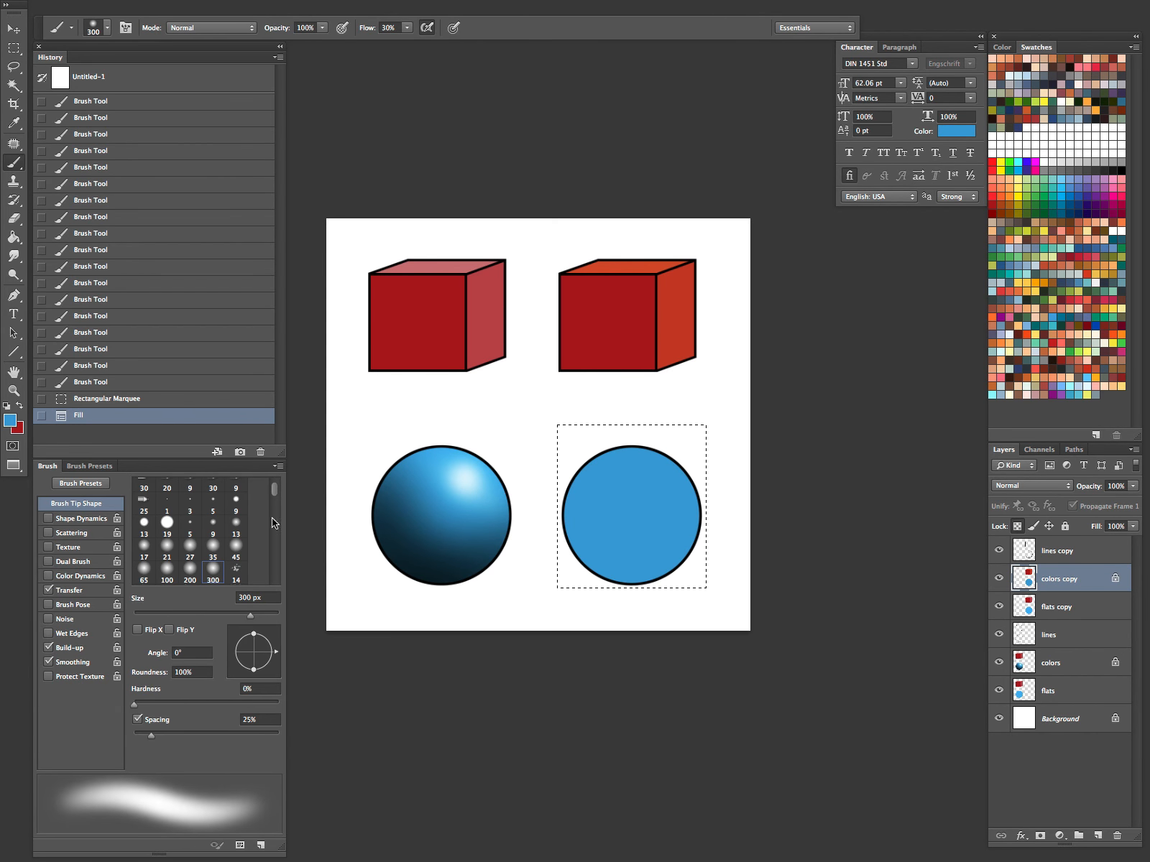
{"action": "left_click", "coordinate": [9, 420]}
{"action": "left_click", "coordinate": [691, 547]}
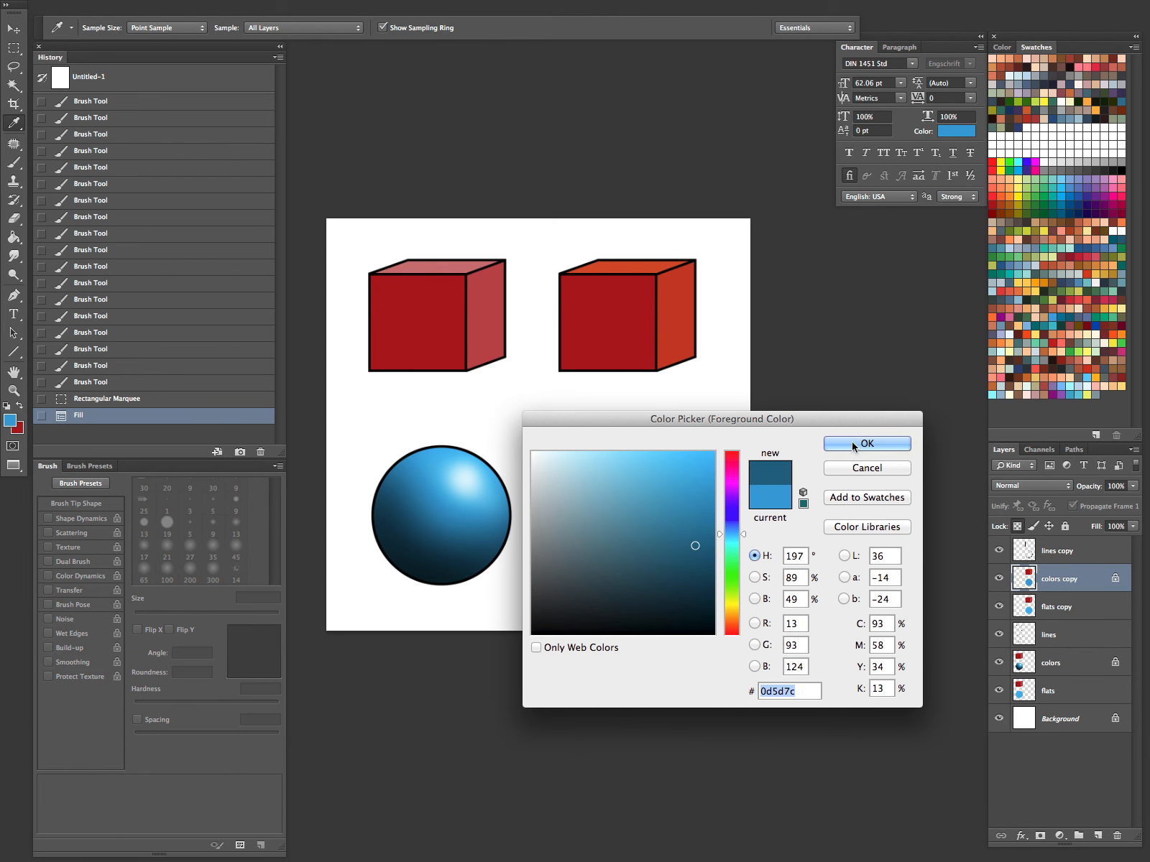
{"action": "key", "text": "Return"}
{"action": "mouse_move", "coordinate": [569, 519]}
{"action": "left_mouse_down"}
{"action": "mouse_move", "coordinate": [578, 566]}
{"action": "mouse_move", "coordinate": [574, 557]}
{"action": "mouse_move", "coordinate": [619, 589]}
{"action": "mouse_move", "coordinate": [676, 578]}
{"action": "mouse_move", "coordinate": [570, 524]}
{"action": "mouse_move", "coordinate": [655, 584]}
{"action": "mouse_move", "coordinate": [730, 524]}
{"action": "mouse_move", "coordinate": [580, 476]}
{"action": "mouse_move", "coordinate": [726, 543]}
{"action": "mouse_move", "coordinate": [699, 563]}
{"action": "left_mouse_up"}
Step: Darken the foreground to #084a63 and deepen the shadow along the copied sphere's left edge
{"action": "left_click", "coordinate": [10, 420]}
{"action": "left_click", "coordinate": [697, 559]}
{"action": "key", "text": "Return"}
{"action": "left_click_drag", "start_coordinate": [557, 498], "coordinate": [552, 608]}
Step: Set a still darker blue and brush the deepest shadow around the copied sphere's lower-left edge with a 500 px soft brush
{"action": "left_click", "coordinate": [10, 420]}
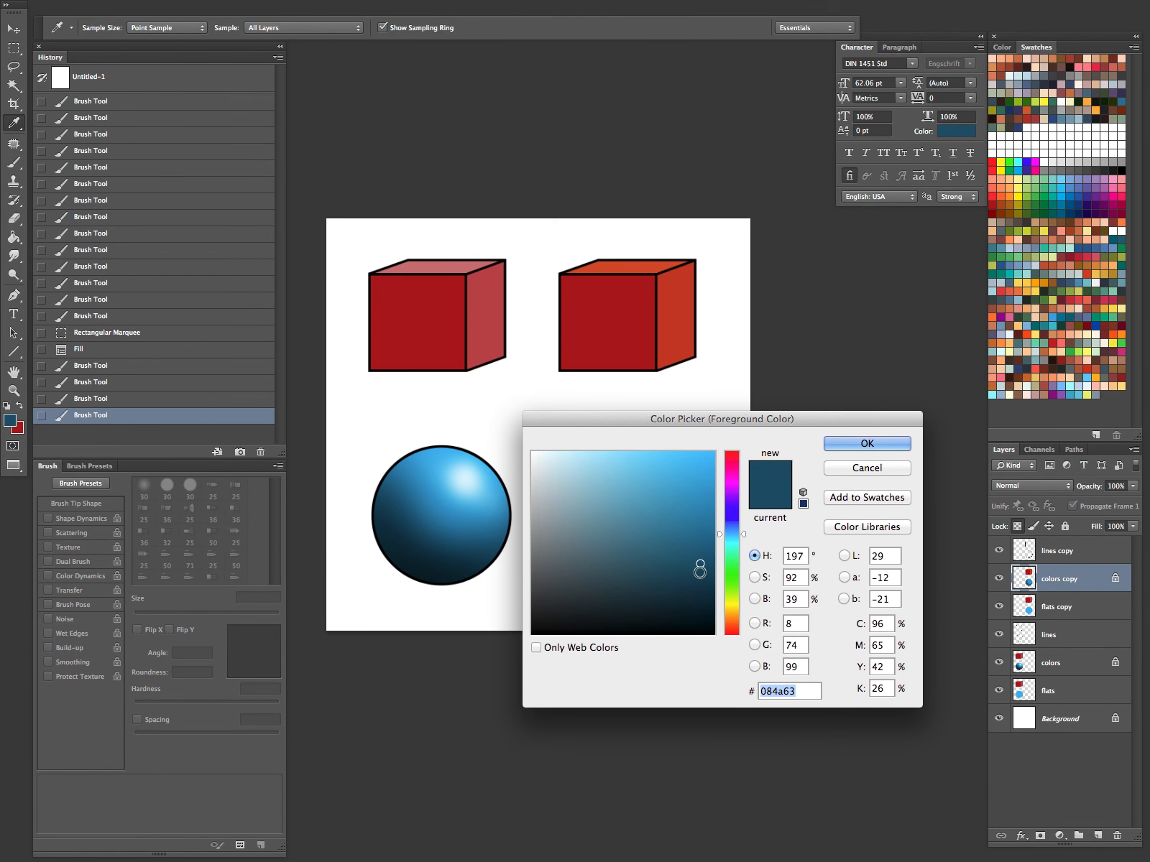
{"action": "left_click", "coordinate": [697, 583]}
{"action": "left_click", "coordinate": [848, 444]}
{"action": "mouse_move", "coordinate": [579, 578]}
{"action": "left_mouse_down"}
{"action": "mouse_move", "coordinate": [657, 590]}
{"action": "mouse_move", "coordinate": [562, 498]}
{"action": "mouse_move", "coordinate": [732, 554]}
{"action": "mouse_move", "coordinate": [611, 557]}
{"action": "mouse_move", "coordinate": [668, 586]}
{"action": "left_mouse_up"}
{"action": "mouse_move", "coordinate": [578, 546]}
{"action": "left_mouse_down"}
{"action": "mouse_move", "coordinate": [709, 567]}
{"action": "mouse_move", "coordinate": [573, 527]}
{"action": "mouse_move", "coordinate": [573, 650]}
{"action": "left_mouse_up"}
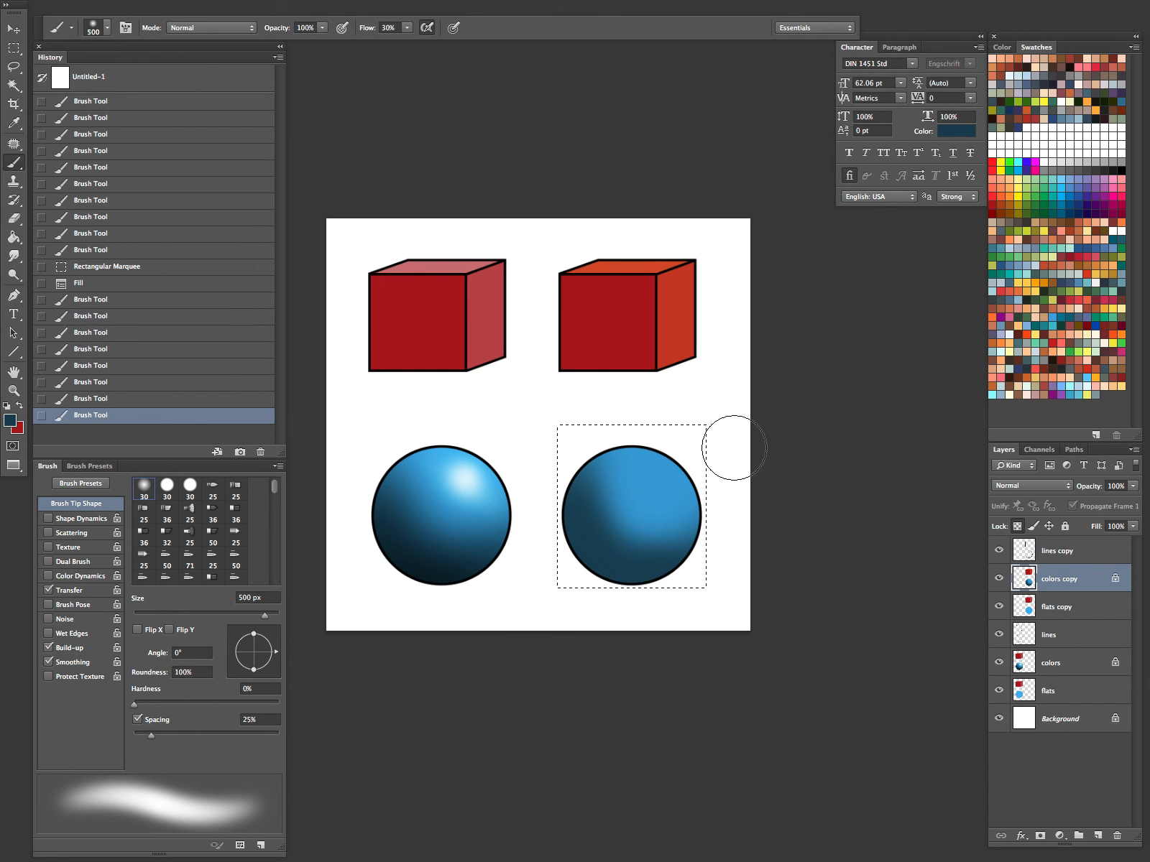
Step: Pick a light orange swatch and brush reflected light over the copied sphere's lower shadow with the 500 px soft brush
{"action": "left_click", "coordinate": [1005, 191]}
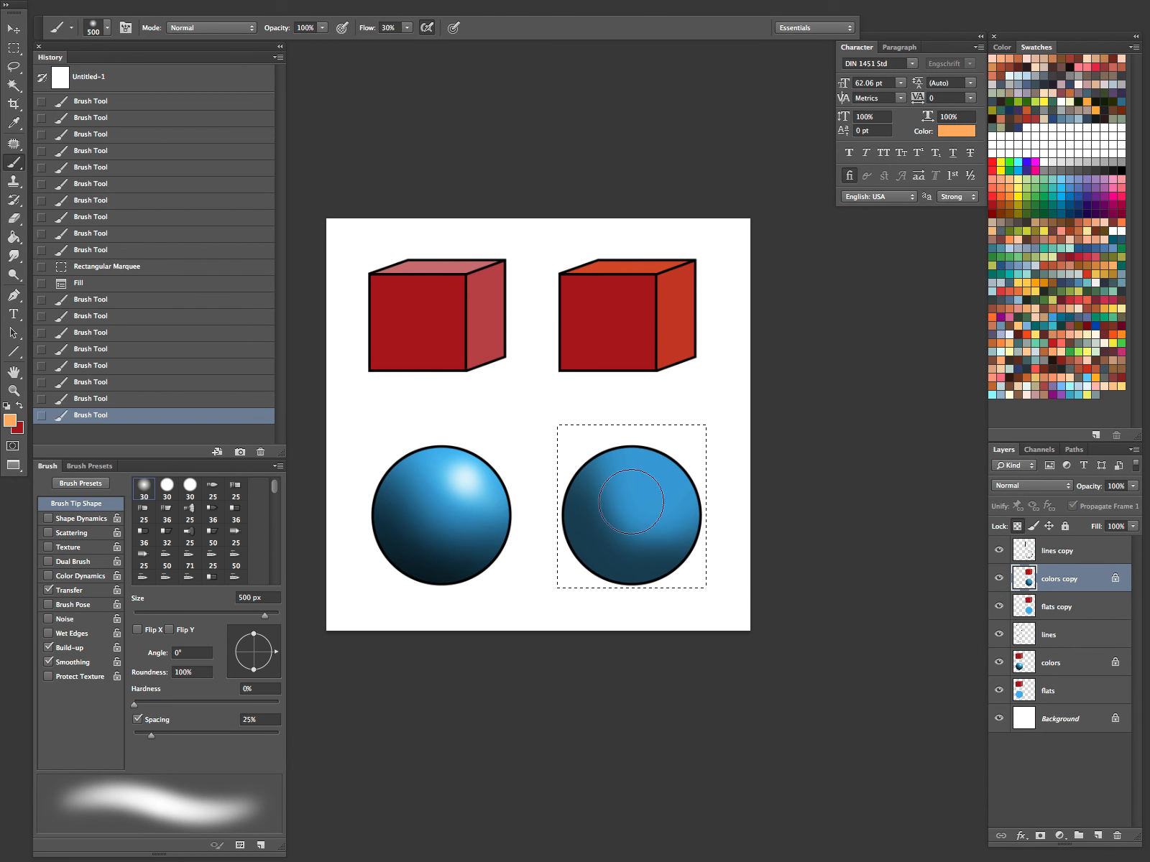
{"action": "left_click_drag", "start_coordinate": [557, 531], "coordinate": [647, 575]}
{"action": "mouse_move", "coordinate": [575, 561]}
{"action": "left_mouse_down"}
{"action": "mouse_move", "coordinate": [729, 603]}
{"action": "mouse_move", "coordinate": [747, 591]}
{"action": "left_mouse_up"}
{"action": "left_click_drag", "start_coordinate": [555, 570], "coordinate": [647, 593]}
{"action": "left_click_drag", "start_coordinate": [537, 623], "coordinate": [685, 573]}
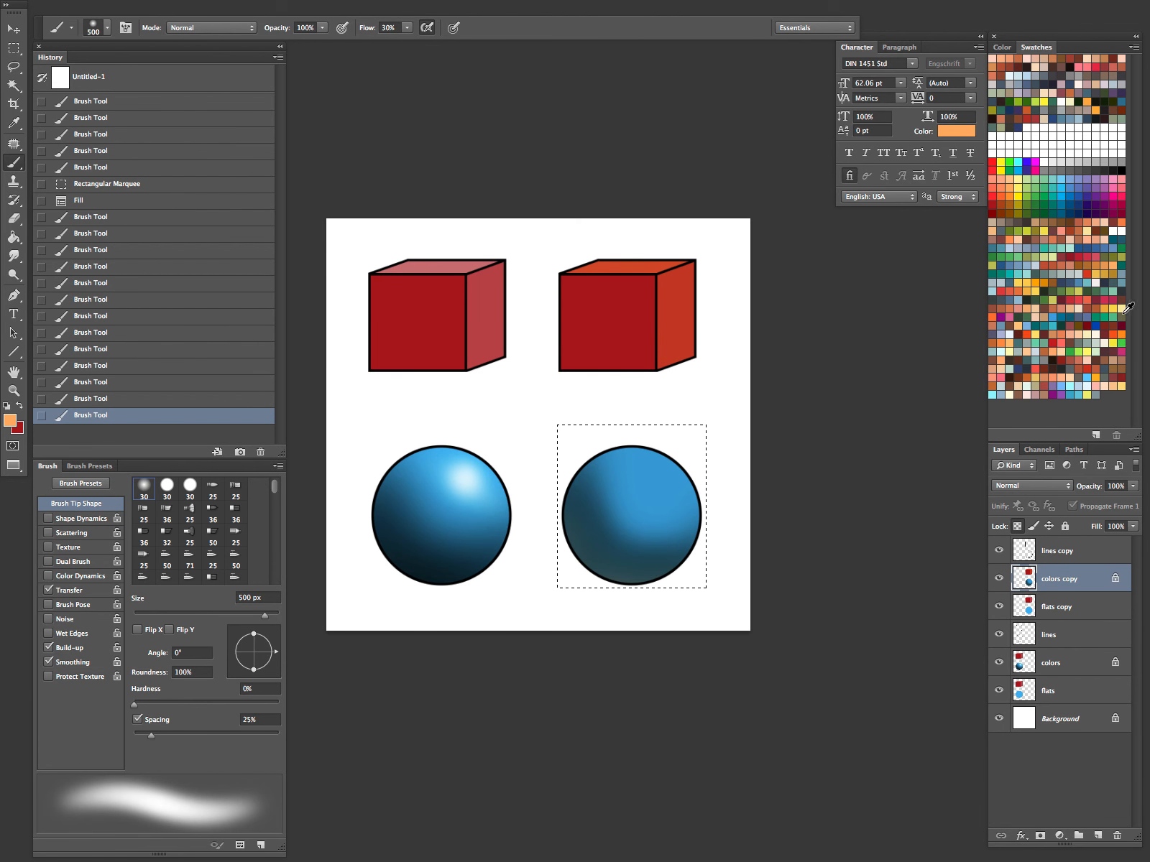
Step: Pick a pink swatch and dab it over the copied sphere's upper-right area with an 800 px soft brush
{"action": "left_click", "coordinate": [1118, 192]}
{"action": "key", "text": "]"}
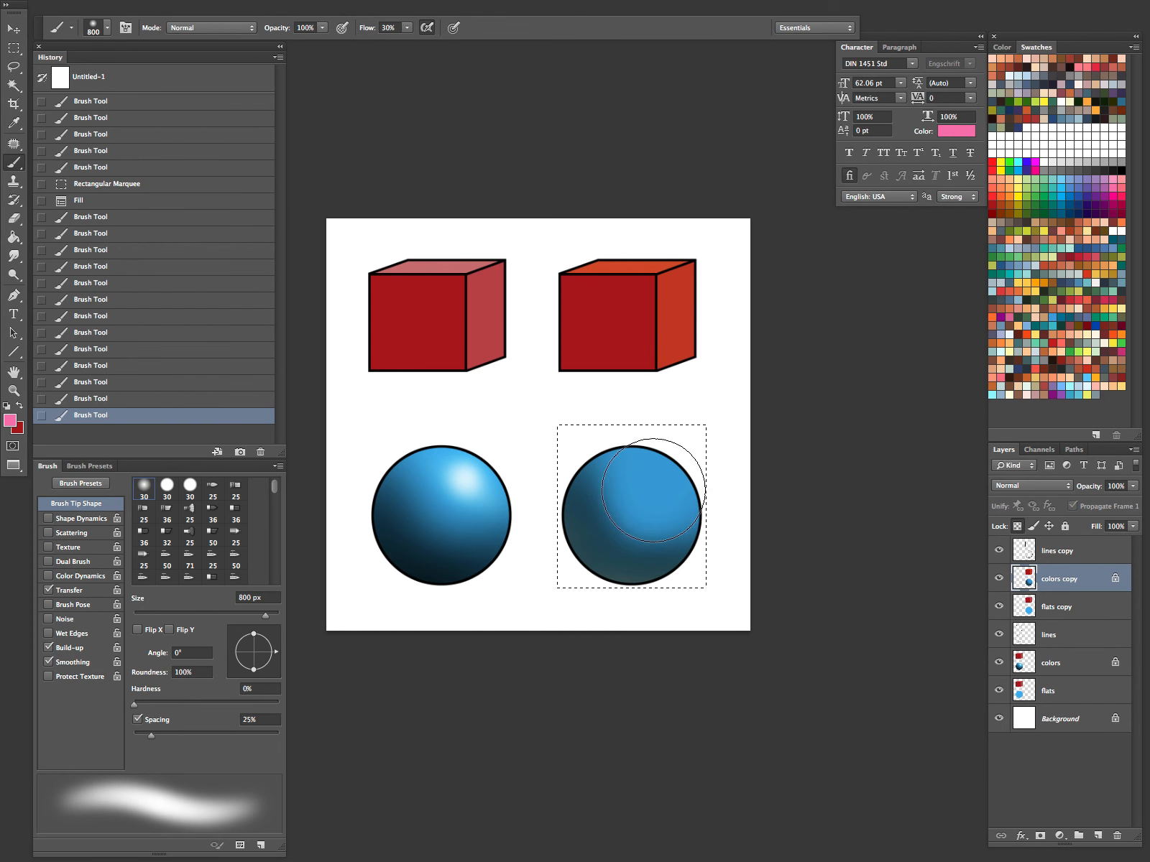
{"action": "left_click", "coordinate": [664, 491]}
Step: Try concentrating pink in the copied sphere's highlight with smaller 400 and 300 px brushes, and undo those dabs
{"action": "key", "text": "bracketleft"}
{"action": "key", "text": "bracketleft"}
{"action": "key", "text": "bracketleft"}
{"action": "key", "text": "bracketleft"}
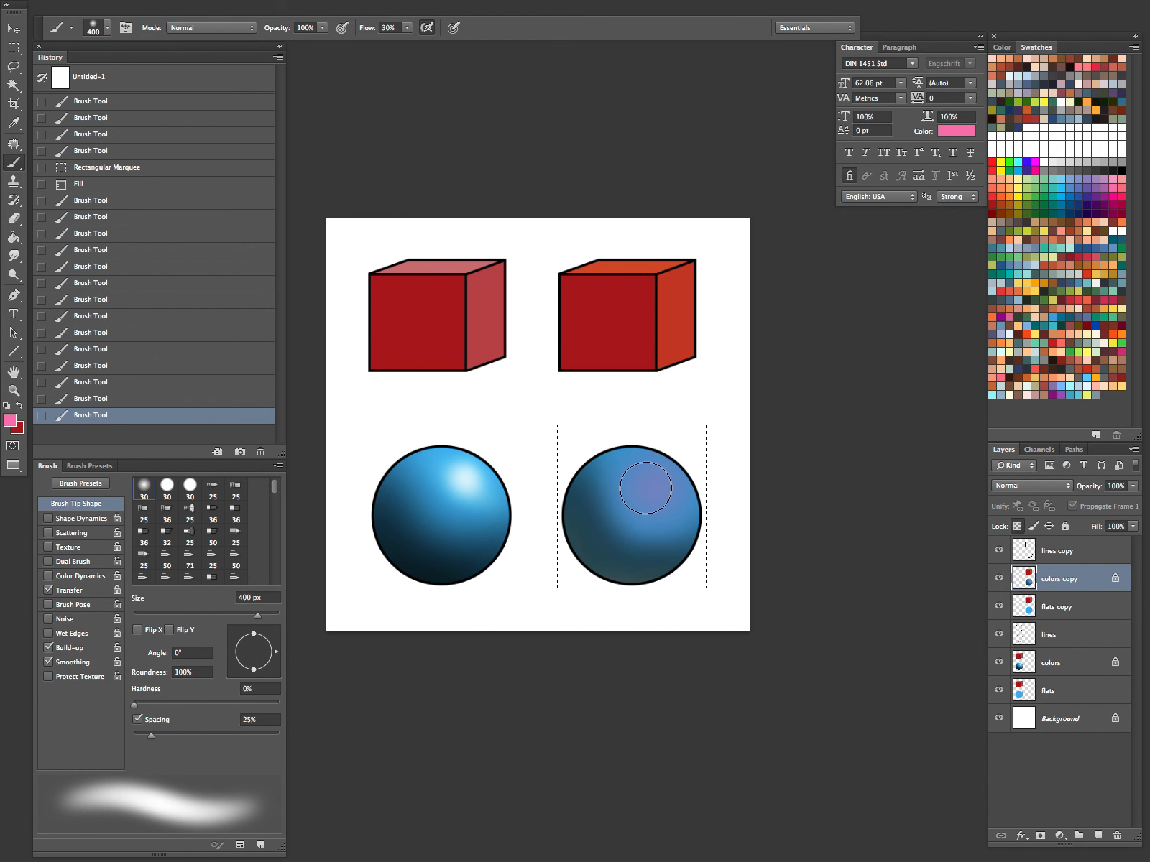
{"action": "left_click", "coordinate": [660, 497]}
{"action": "left_click", "coordinate": [660, 497]}
{"action": "key", "text": "bracketright"}
{"action": "key", "text": "bracketright"}
{"action": "key", "text": "bracketright"}
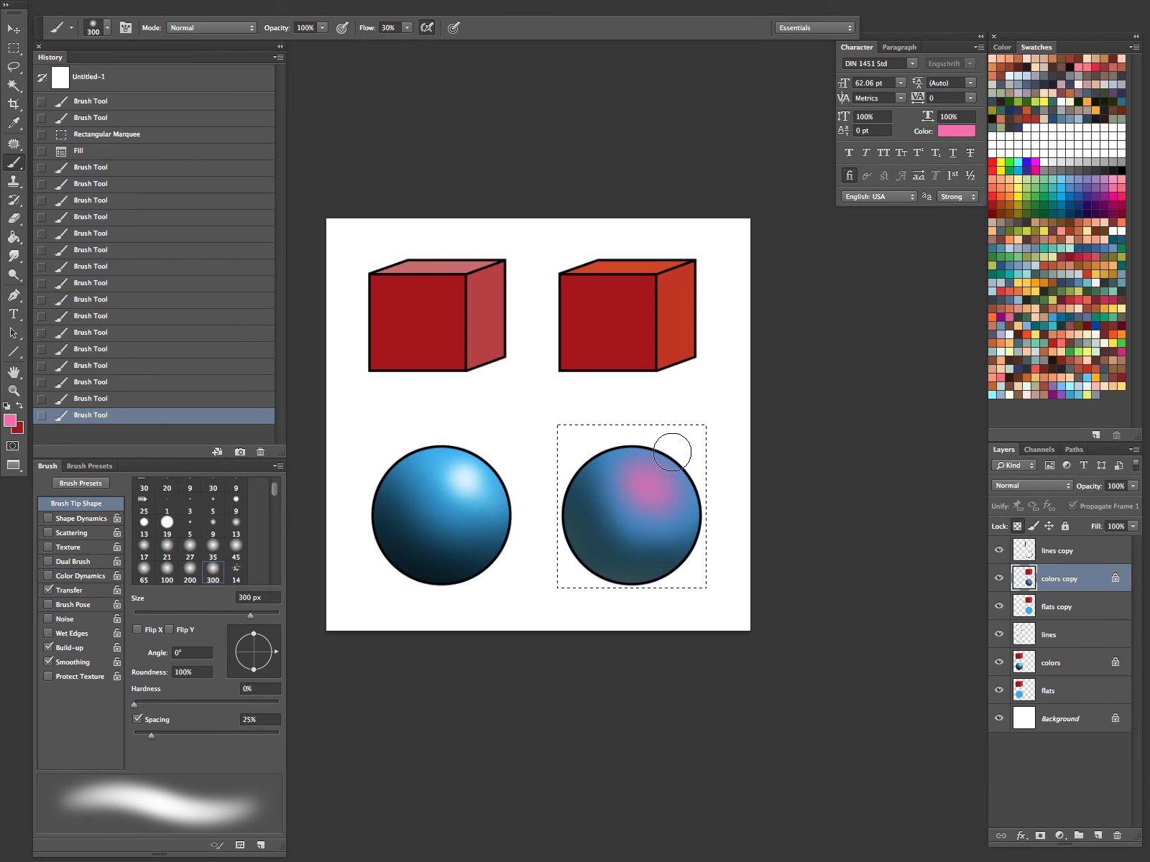
{"action": "key", "text": "ctrl+alt+z"}
{"action": "key", "text": "ctrl+alt+z"}
{"action": "key", "text": "ctrl+alt+z"}
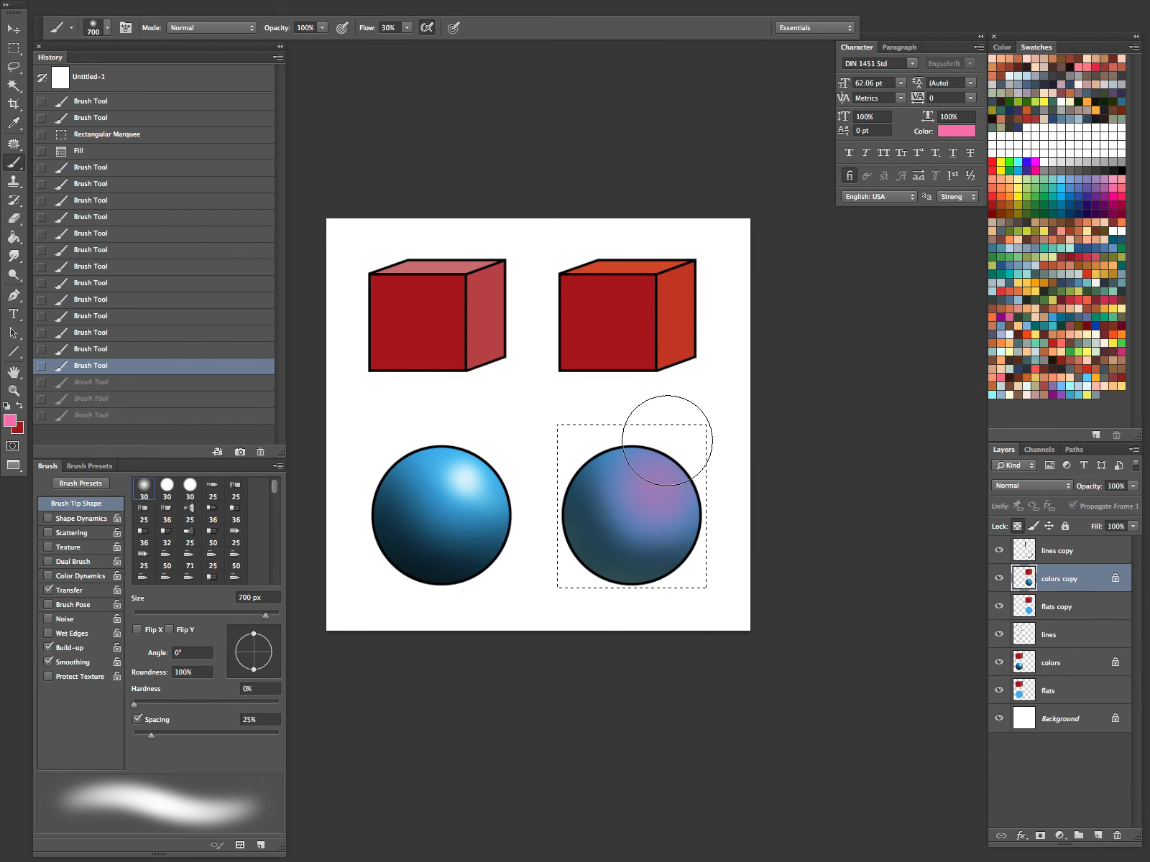
Step: Build up the pink light across the copied sphere's upper area with several 700 px soft brush dabs
{"action": "left_click", "coordinate": [617, 434]}
{"action": "left_click", "coordinate": [641, 483]}
{"action": "left_click", "coordinate": [636, 476]}
{"action": "left_click", "coordinate": [639, 444]}
{"action": "left_click", "coordinate": [672, 467]}
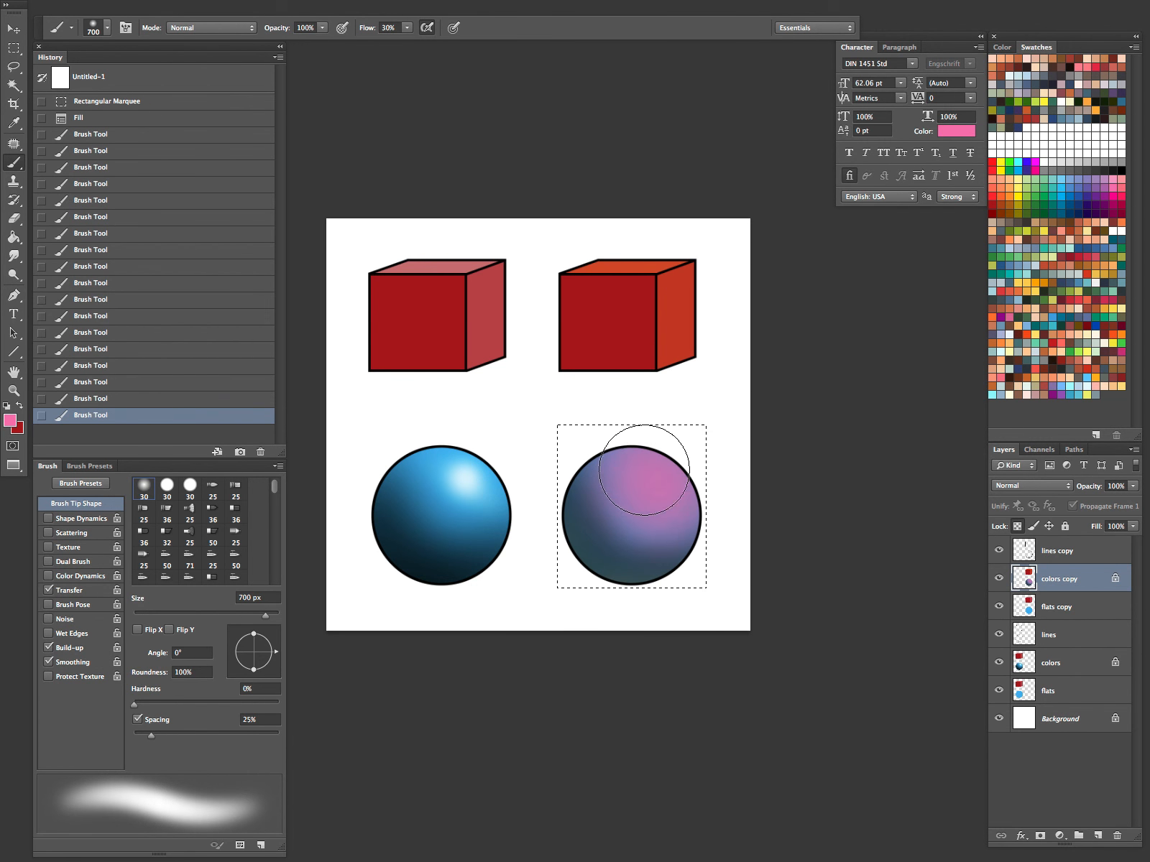
Step: Try a small pink stroke in the copied sphere's highlight center with a reduced brush, and undo it
{"action": "key", "text": "bracketleft"}
{"action": "key", "text": "bracketleft"}
{"action": "key", "text": "bracketleft"}
{"action": "left_click_drag", "start_coordinate": [659, 496], "coordinate": [661, 493]}
{"action": "key", "text": "super+z"}
{"action": "key", "text": "super+z"}
{"action": "key", "text": "super+z"}
Step: Sample the sphere's pink, lighten it and paint the highlight's center with a 200 px soft brush
{"action": "left_click", "coordinate": [656, 486], "text": "alt"}
{"action": "left_click", "coordinate": [10, 420]}
{"action": "mouse_move", "coordinate": [602, 493]}
{"action": "left_mouse_down"}
{"action": "mouse_move", "coordinate": [599, 474]}
{"action": "mouse_move", "coordinate": [564, 469]}
{"action": "mouse_move", "coordinate": [598, 470]}
{"action": "left_mouse_up"}
{"action": "left_click", "coordinate": [866, 444]}
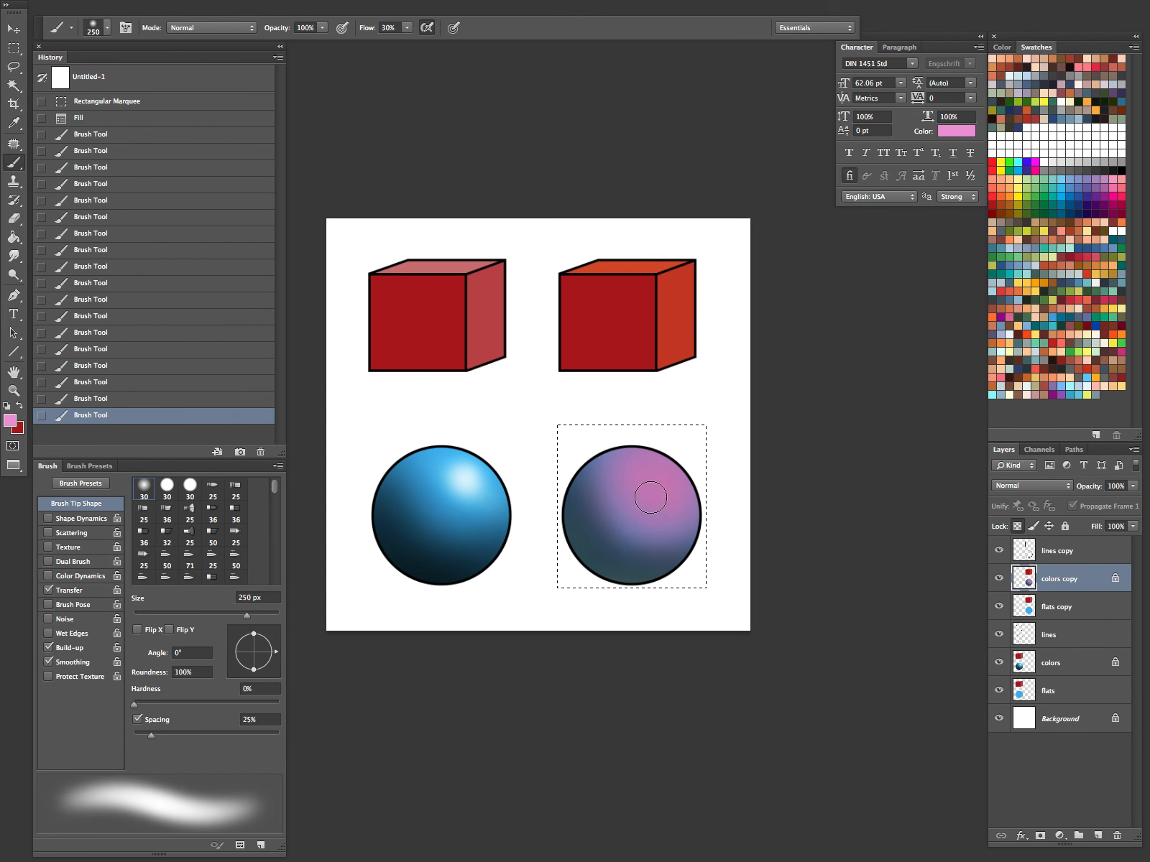
{"action": "key", "text": "bracketleft"}
{"action": "left_click_drag", "start_coordinate": [644, 476], "coordinate": [654, 484]}
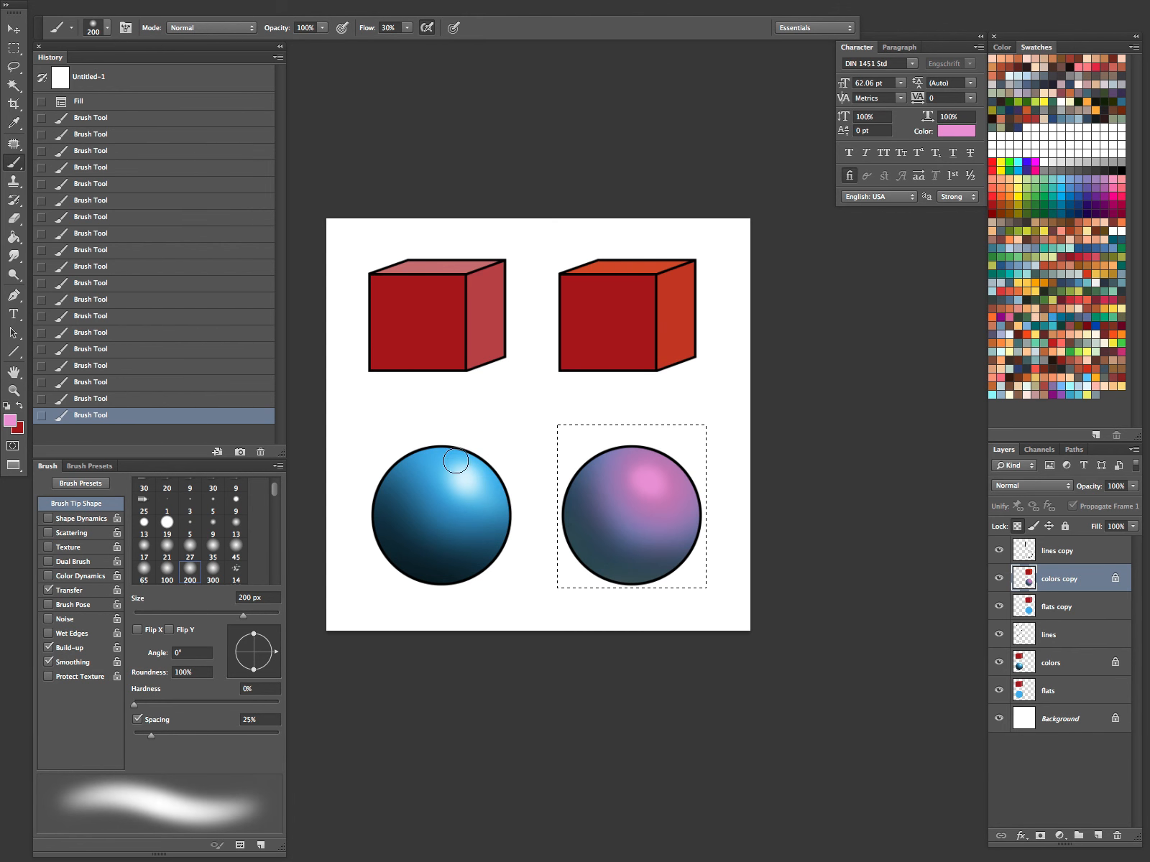
Step: Enlarge the brush to 400 px and dab the light pink over the highlight to soften its edge
{"action": "key", "text": "bracketright"}
{"action": "key", "text": "bracketright"}
{"action": "key", "text": "bracketright"}
{"action": "key", "text": "bracketright"}
{"action": "left_click", "coordinate": [661, 498]}
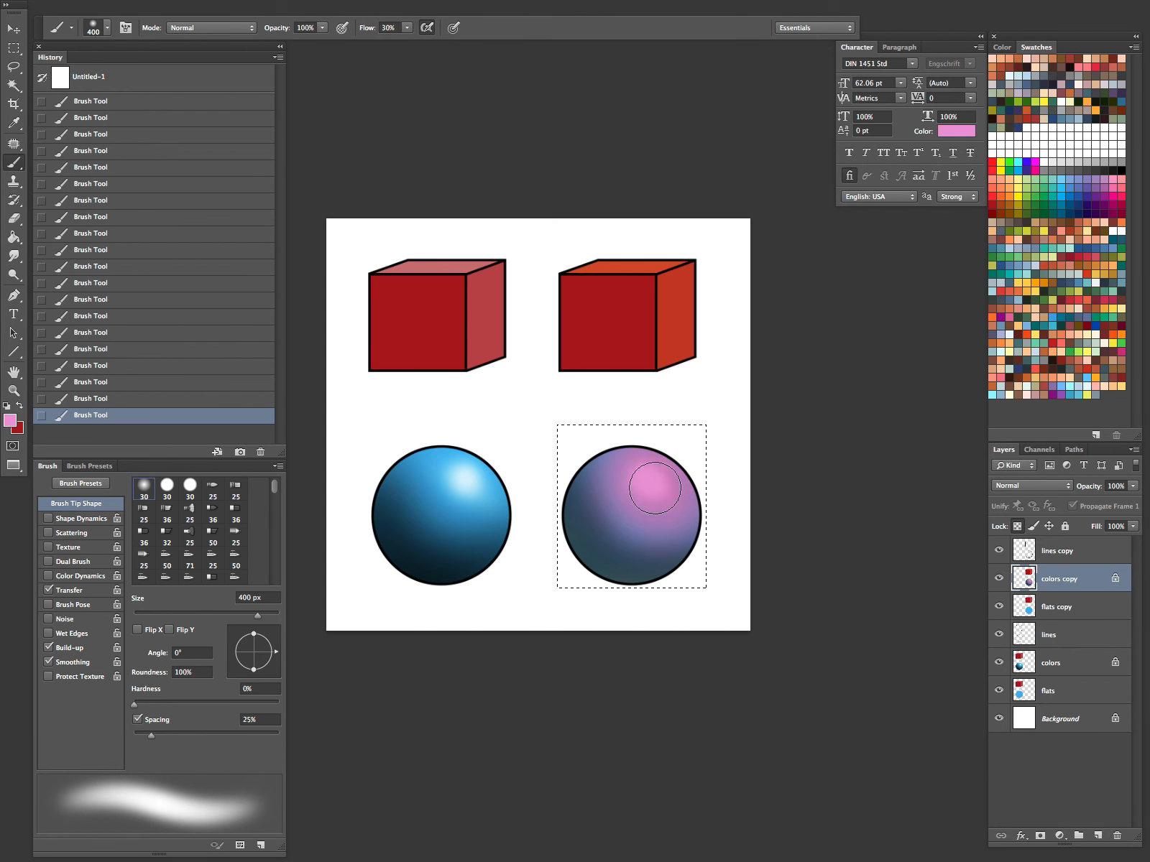
Step: Lighten the pink further, adjust its hue slightly and paint the brightest highlight spot with a 200 px soft brush
{"action": "left_click", "coordinate": [10, 420]}
{"action": "left_click_drag", "start_coordinate": [591, 469], "coordinate": [595, 454]}
{"action": "left_click_drag", "start_coordinate": [743, 476], "coordinate": [744, 477]}
{"action": "left_click", "coordinate": [855, 447]}
{"action": "key", "text": "comma"}
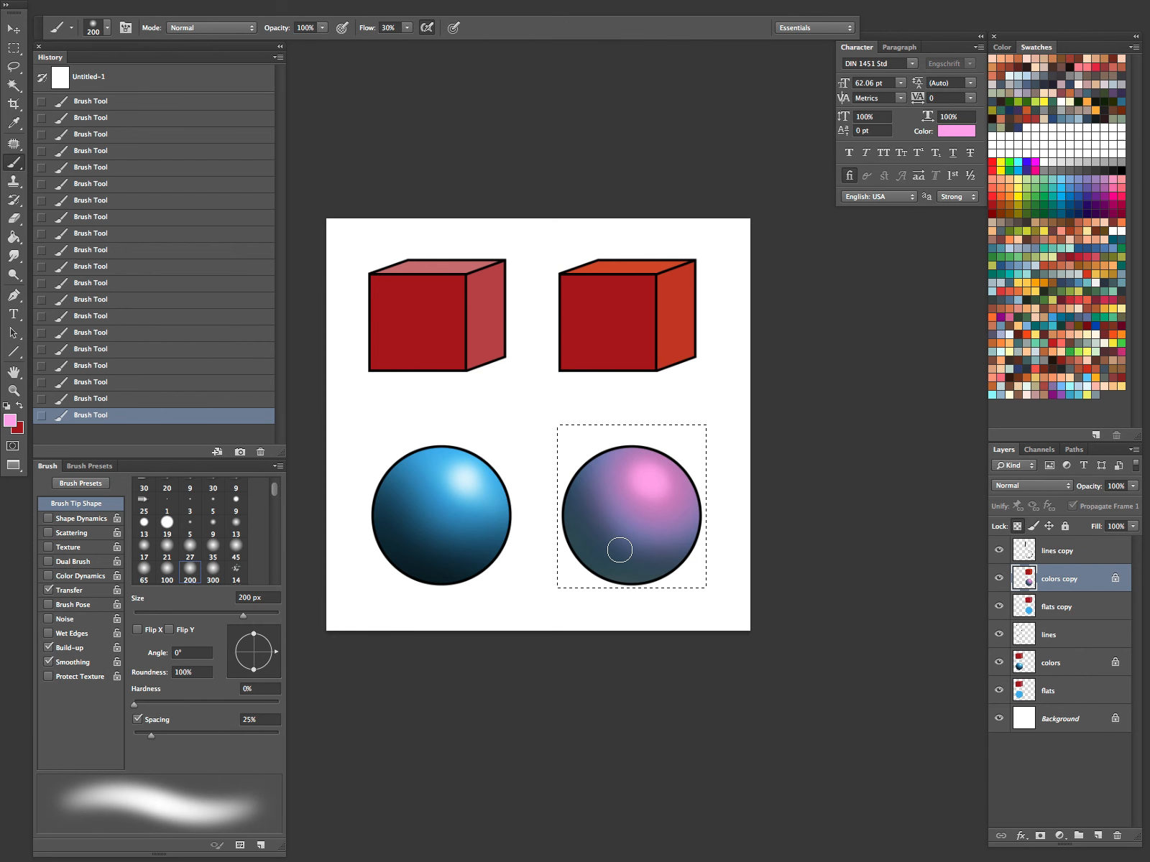
Step: Widen the pale pink highlight with a 400 px soft brush, hide the panels and deselect the copied sphere
{"action": "key", "text": "bracketright"}
{"action": "key", "text": "bracketright"}
{"action": "key", "text": "bracketright"}
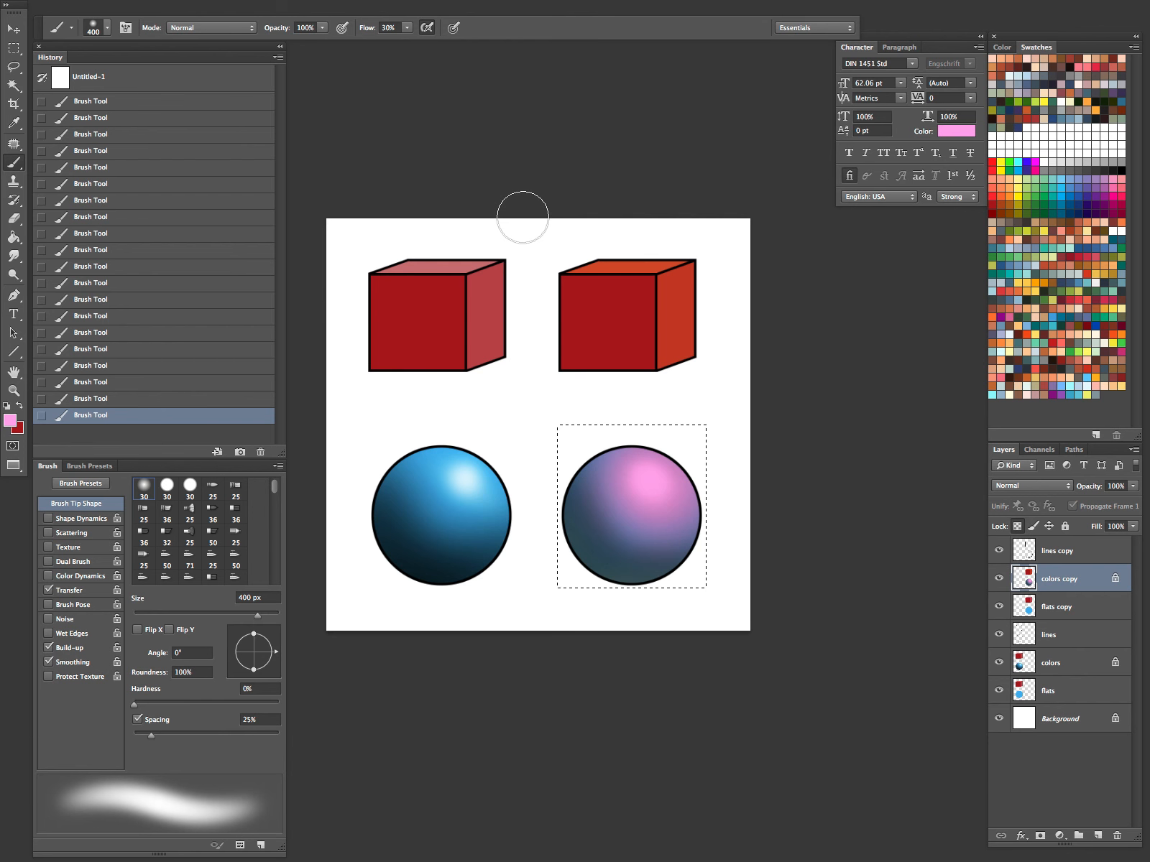
{"action": "key", "text": "Tab"}
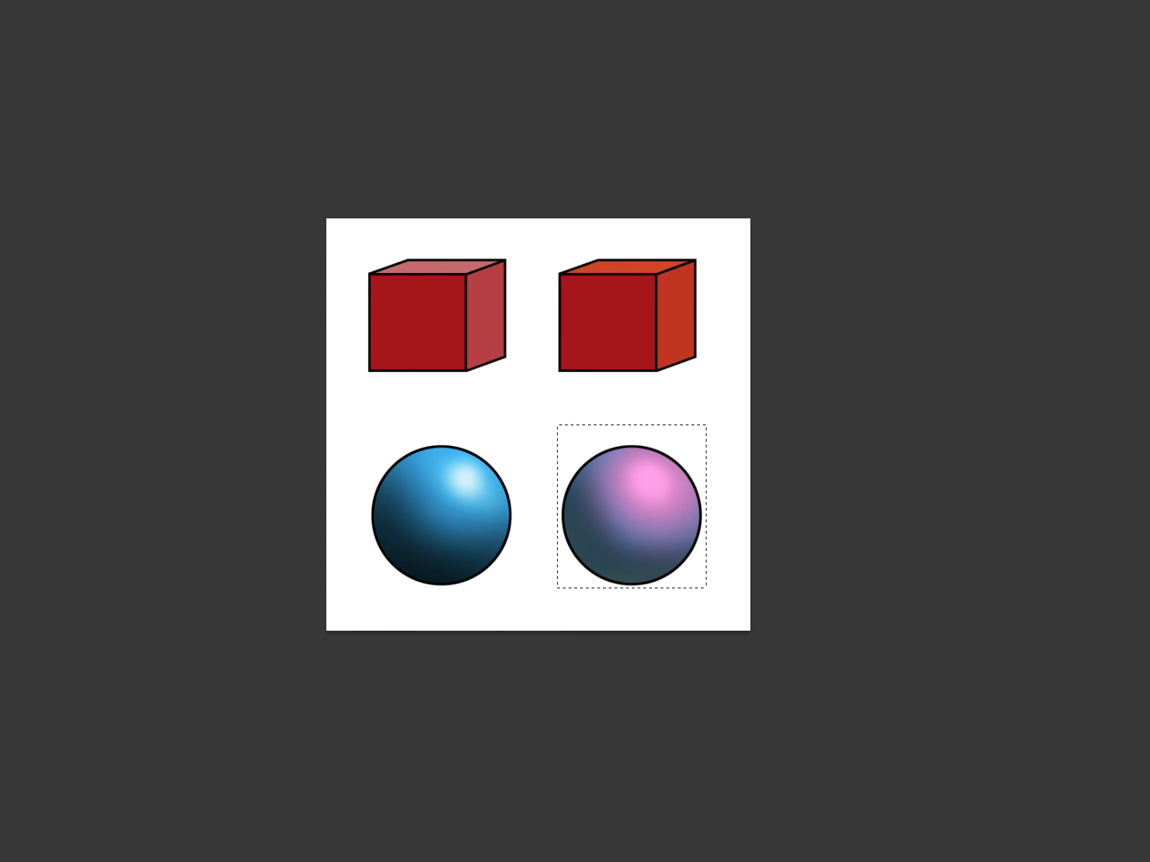
{"action": "key", "text": "ctrl+d"}
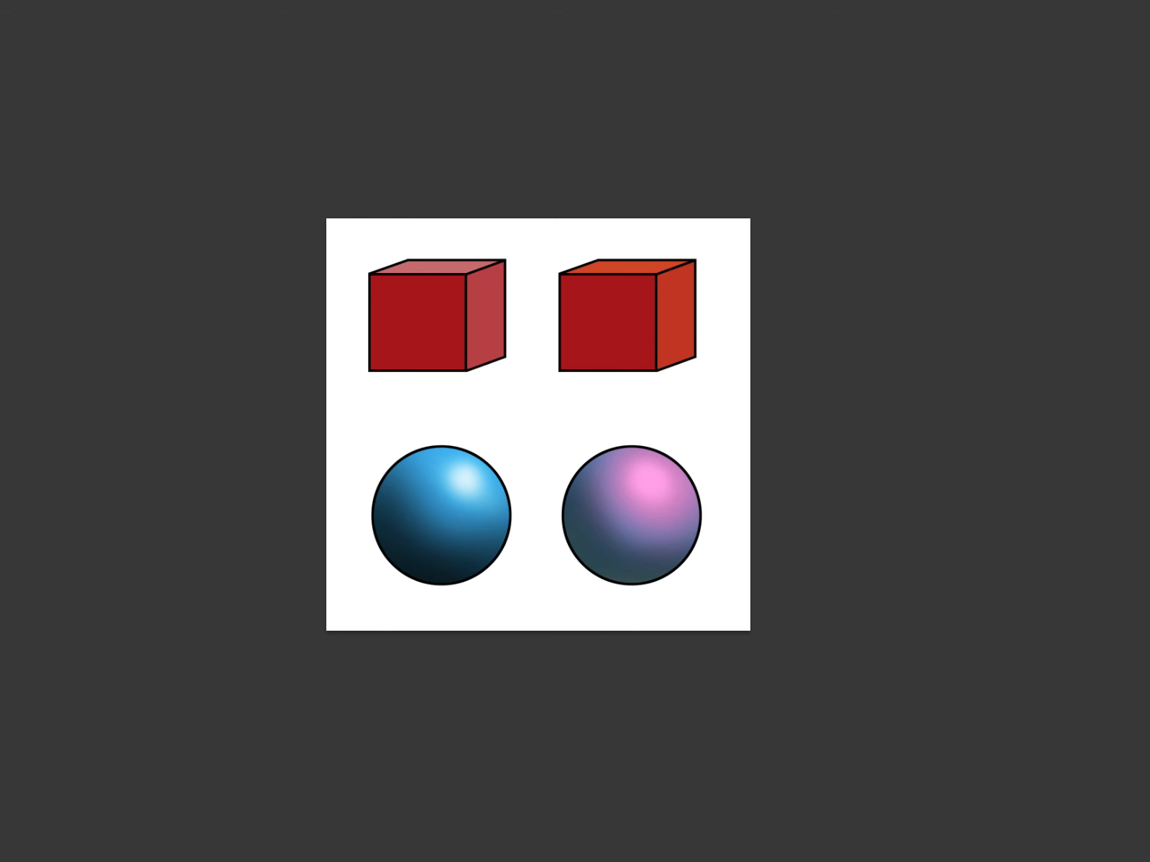